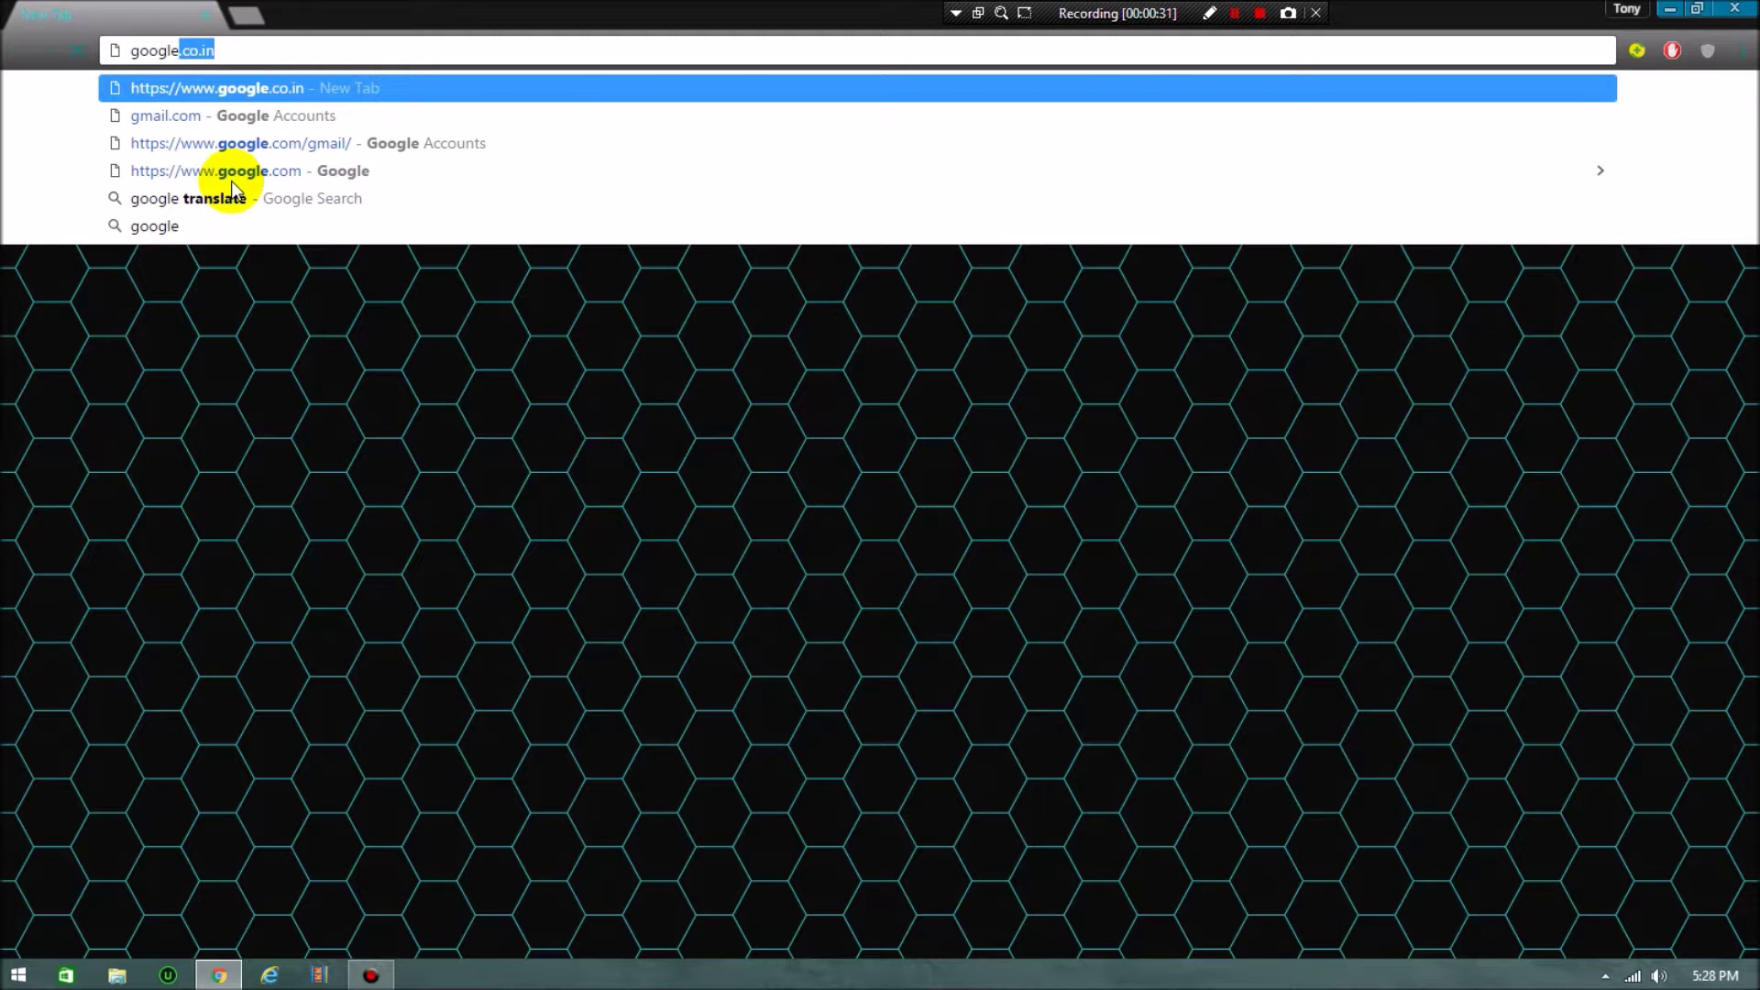
Open google.co.in and run a search for "download potplayer".
{"action": "key", "text": "Return"}
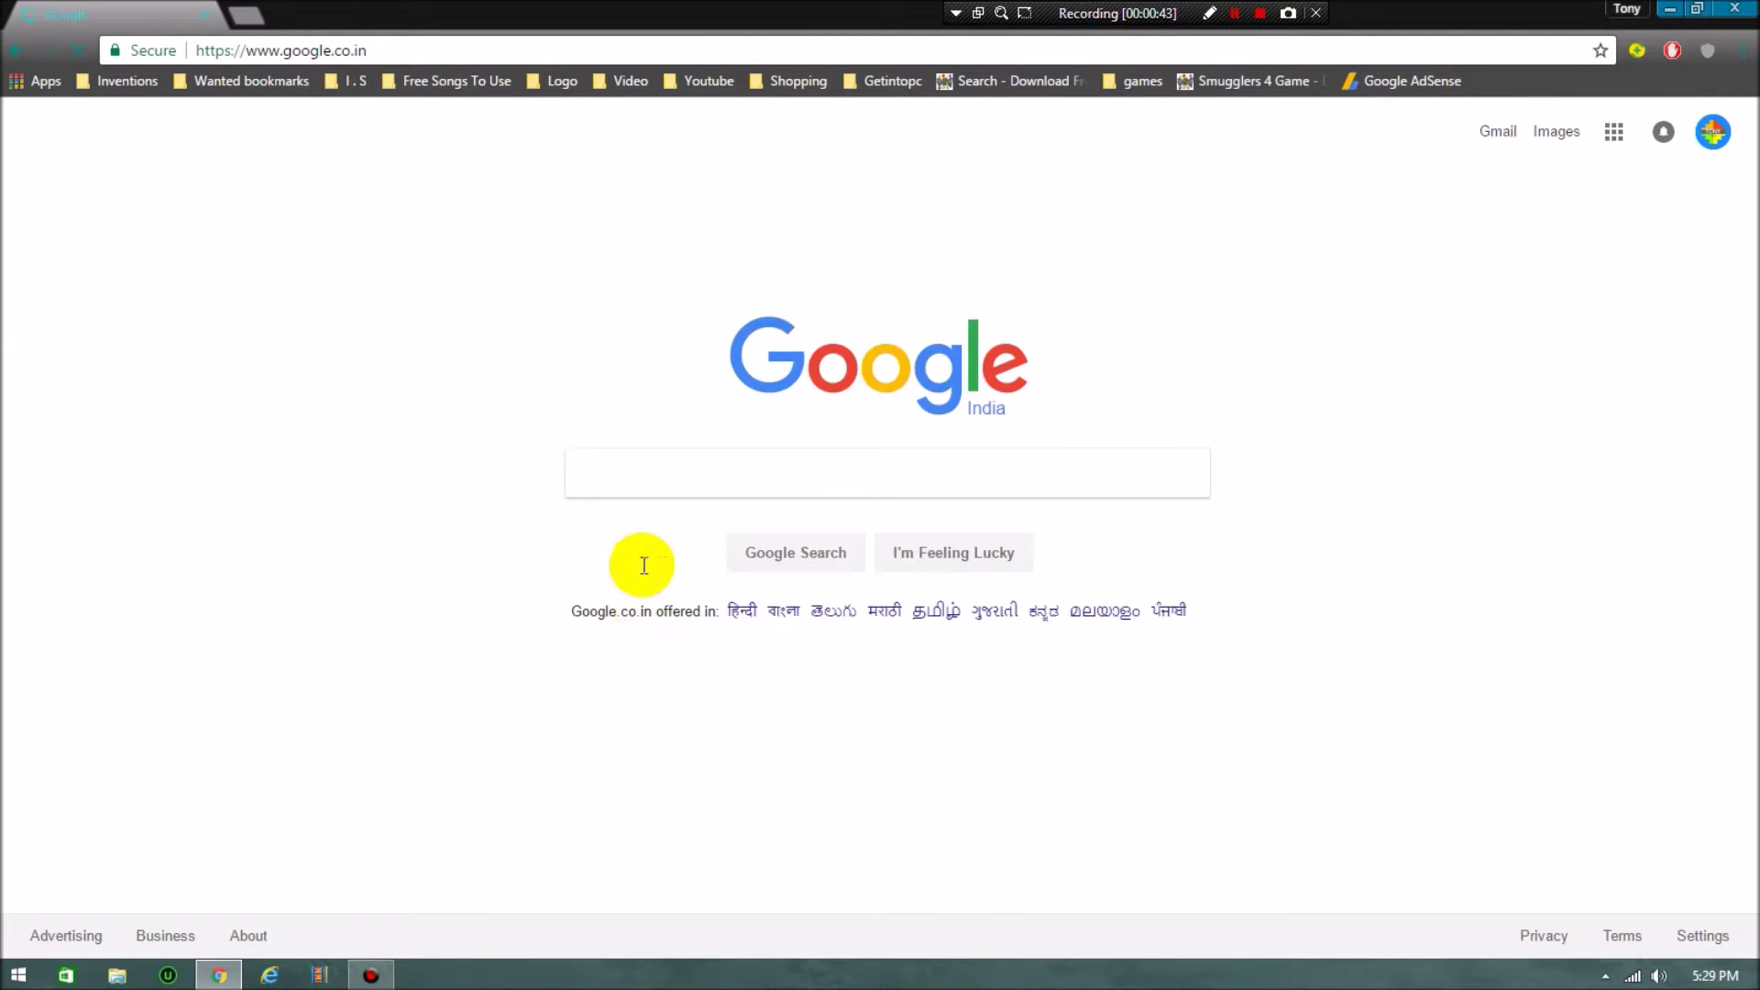
{"action": "left_click", "coordinate": [669, 477]}
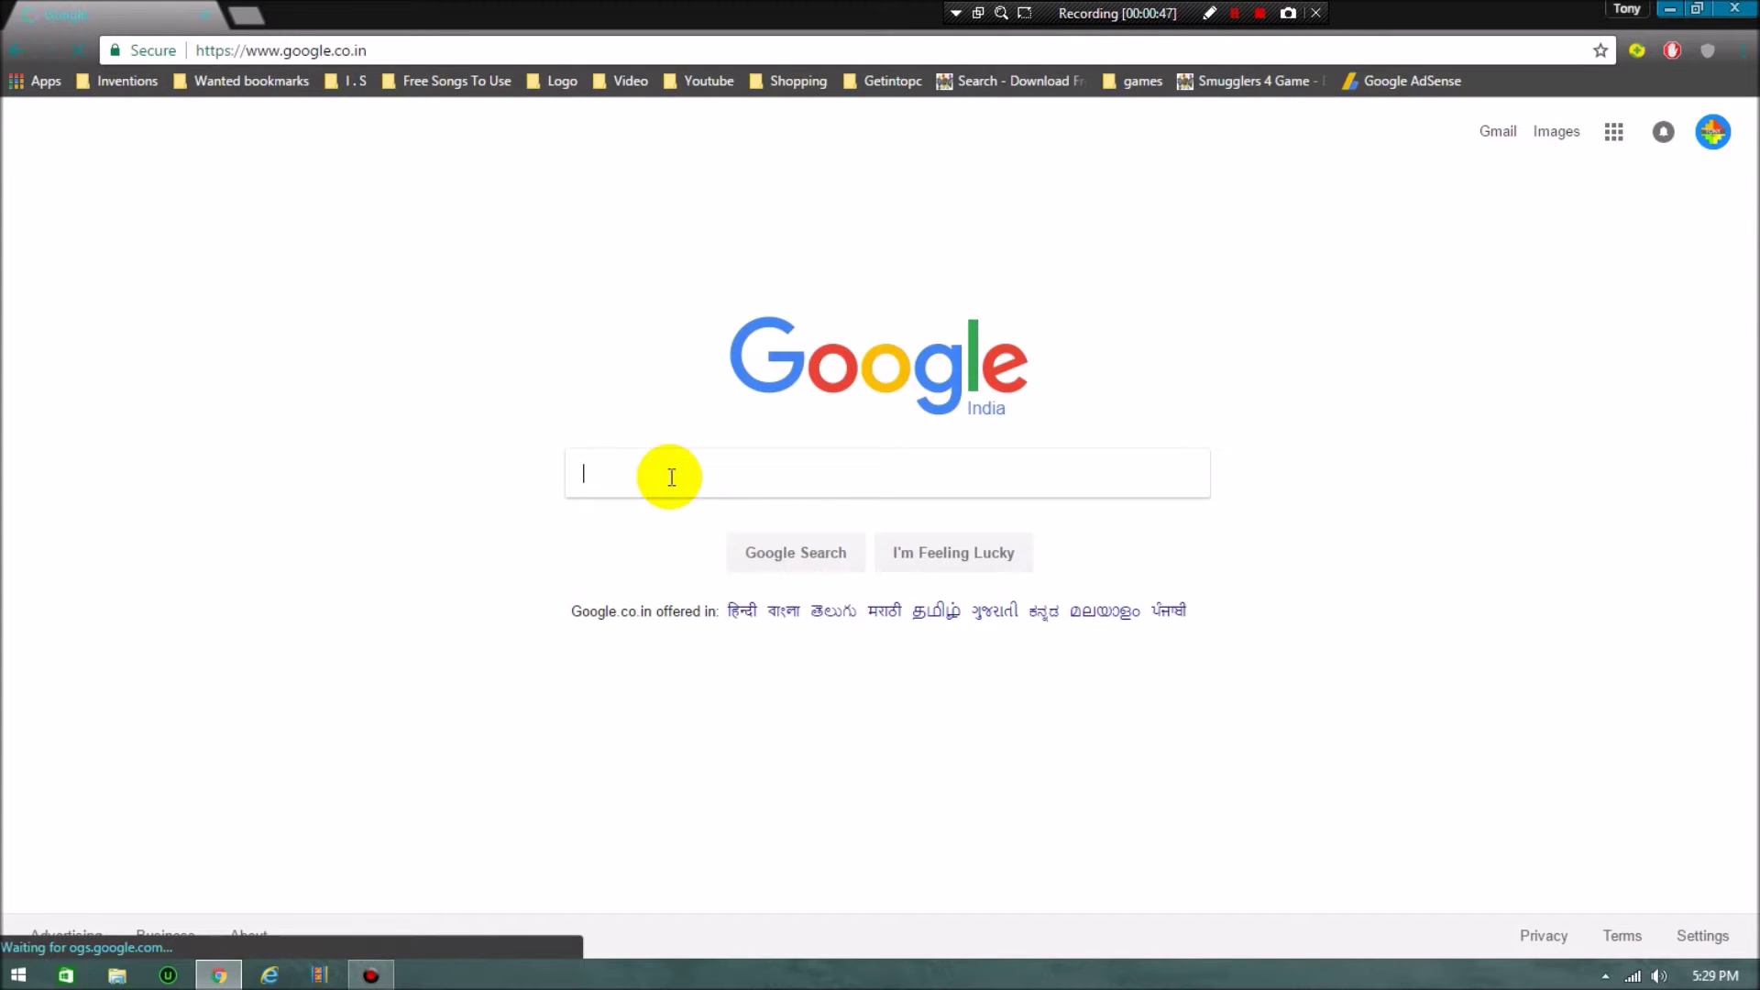
{"action": "type", "text": "download "}
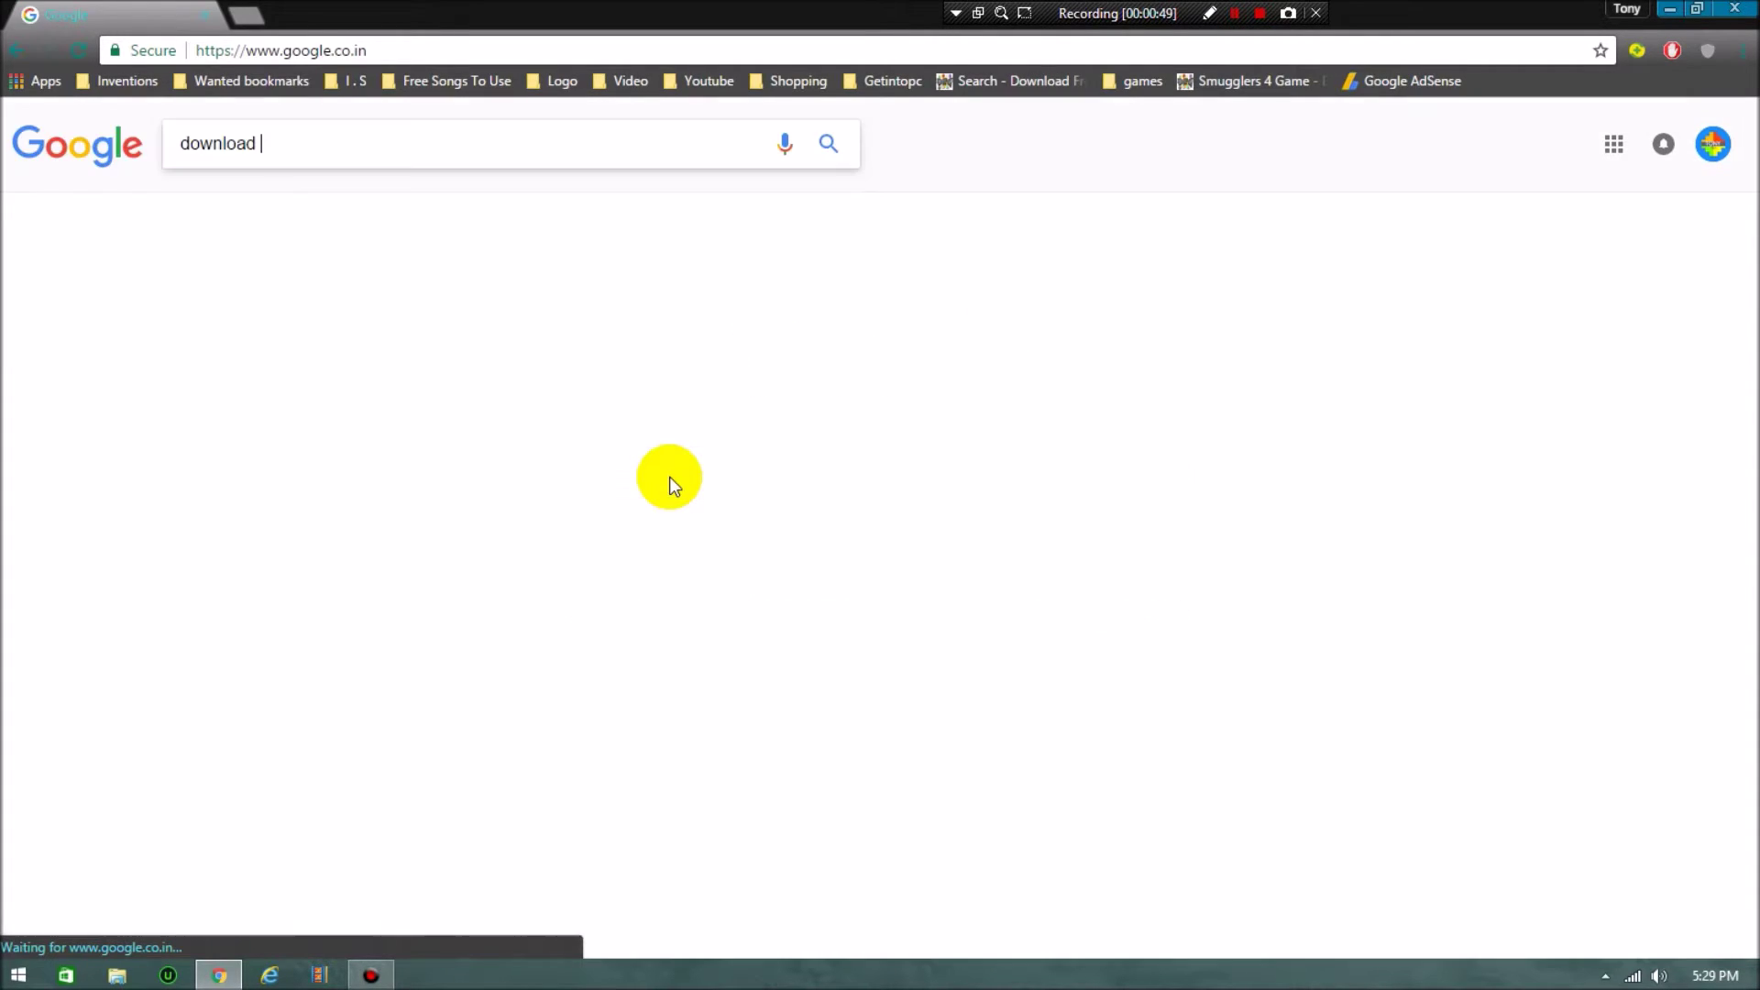
{"action": "type", "text": "pot"}
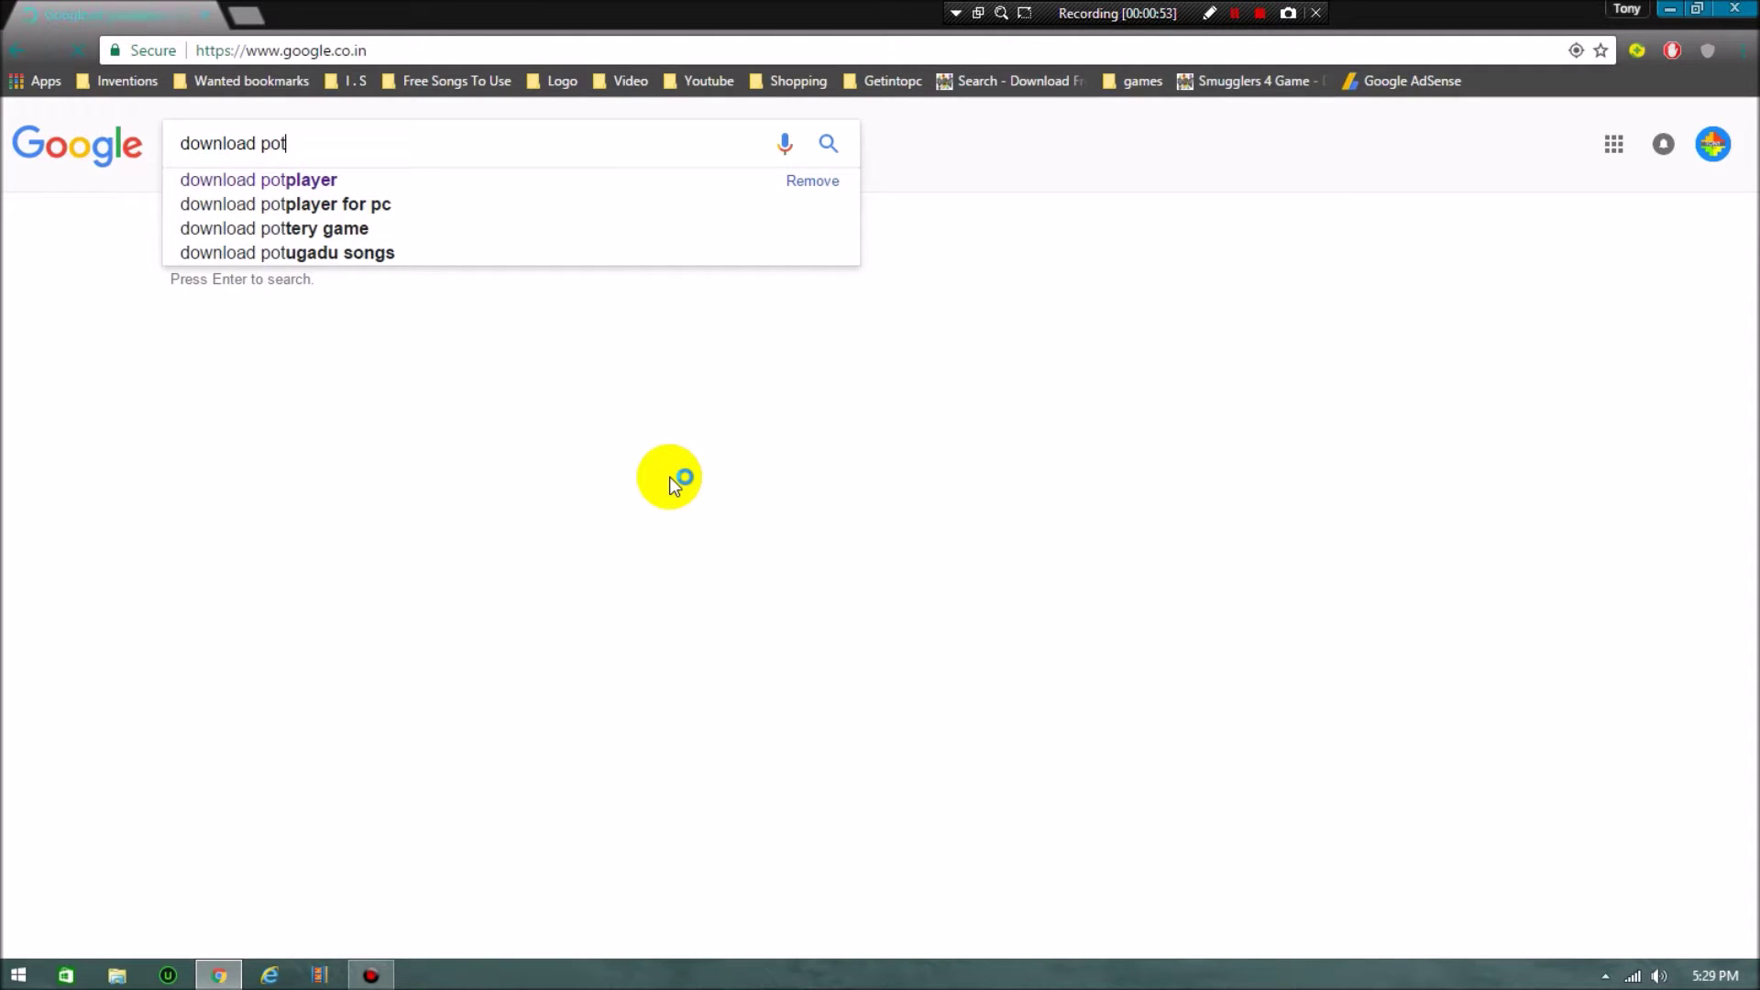
{"action": "key", "text": "Down"}
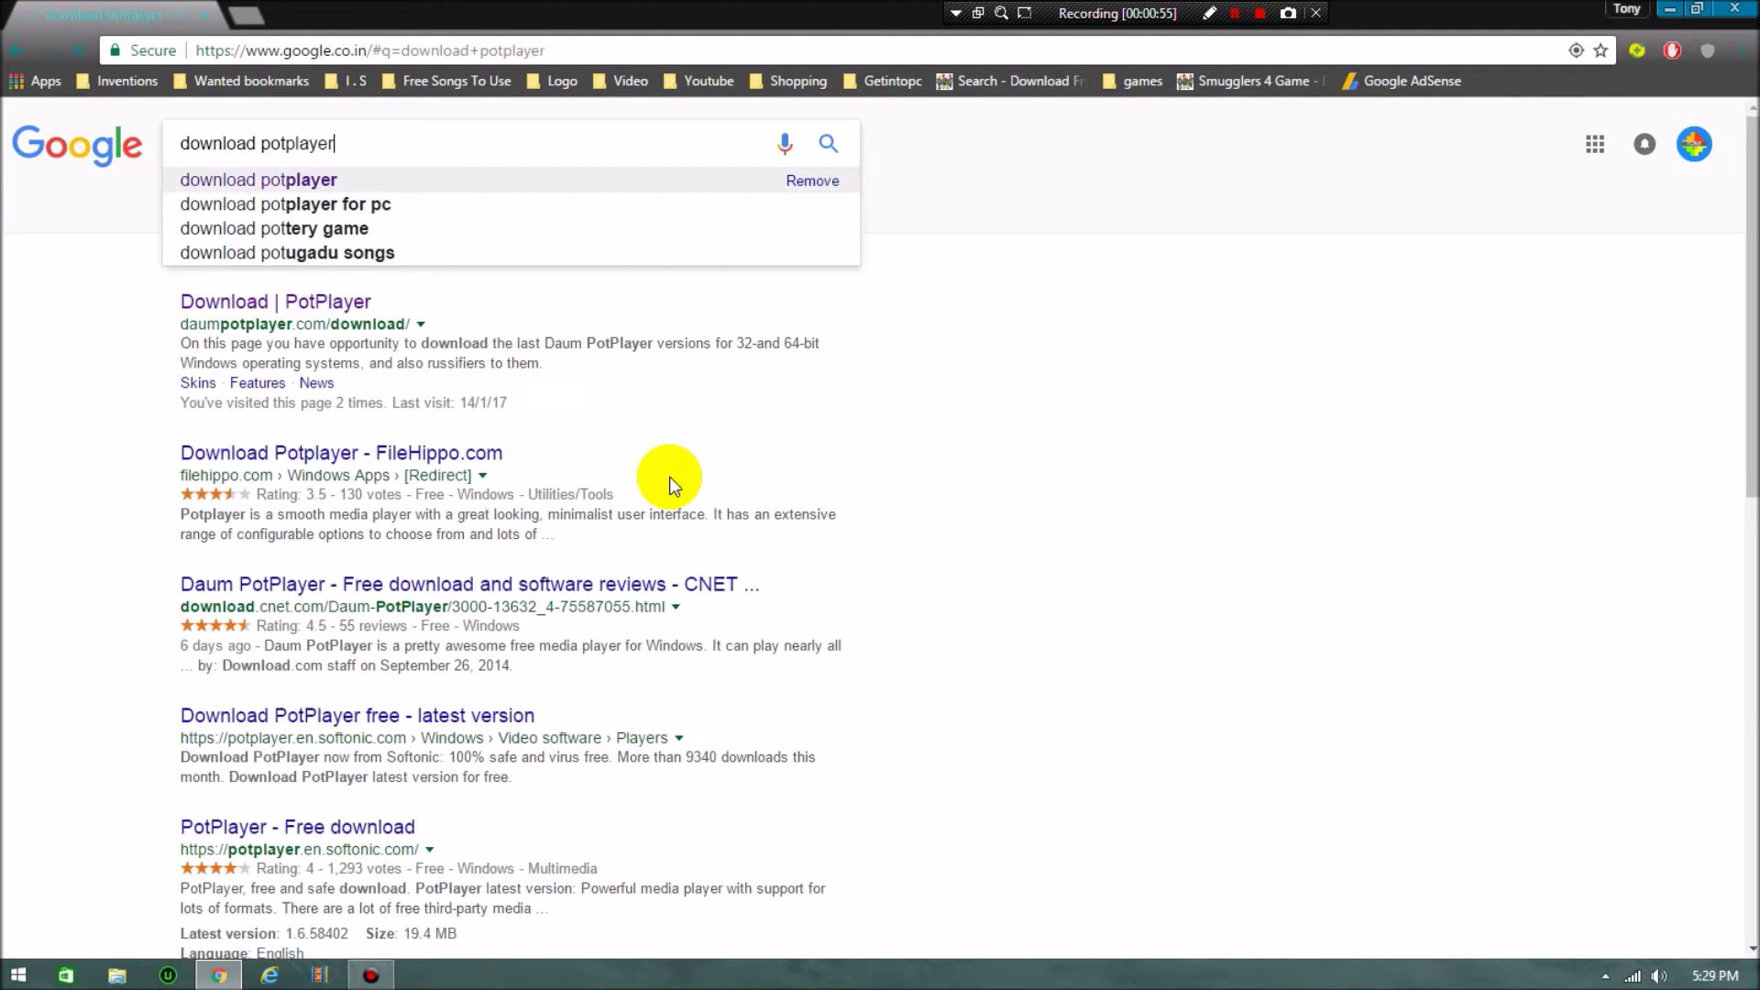
{"action": "key", "text": "Return"}
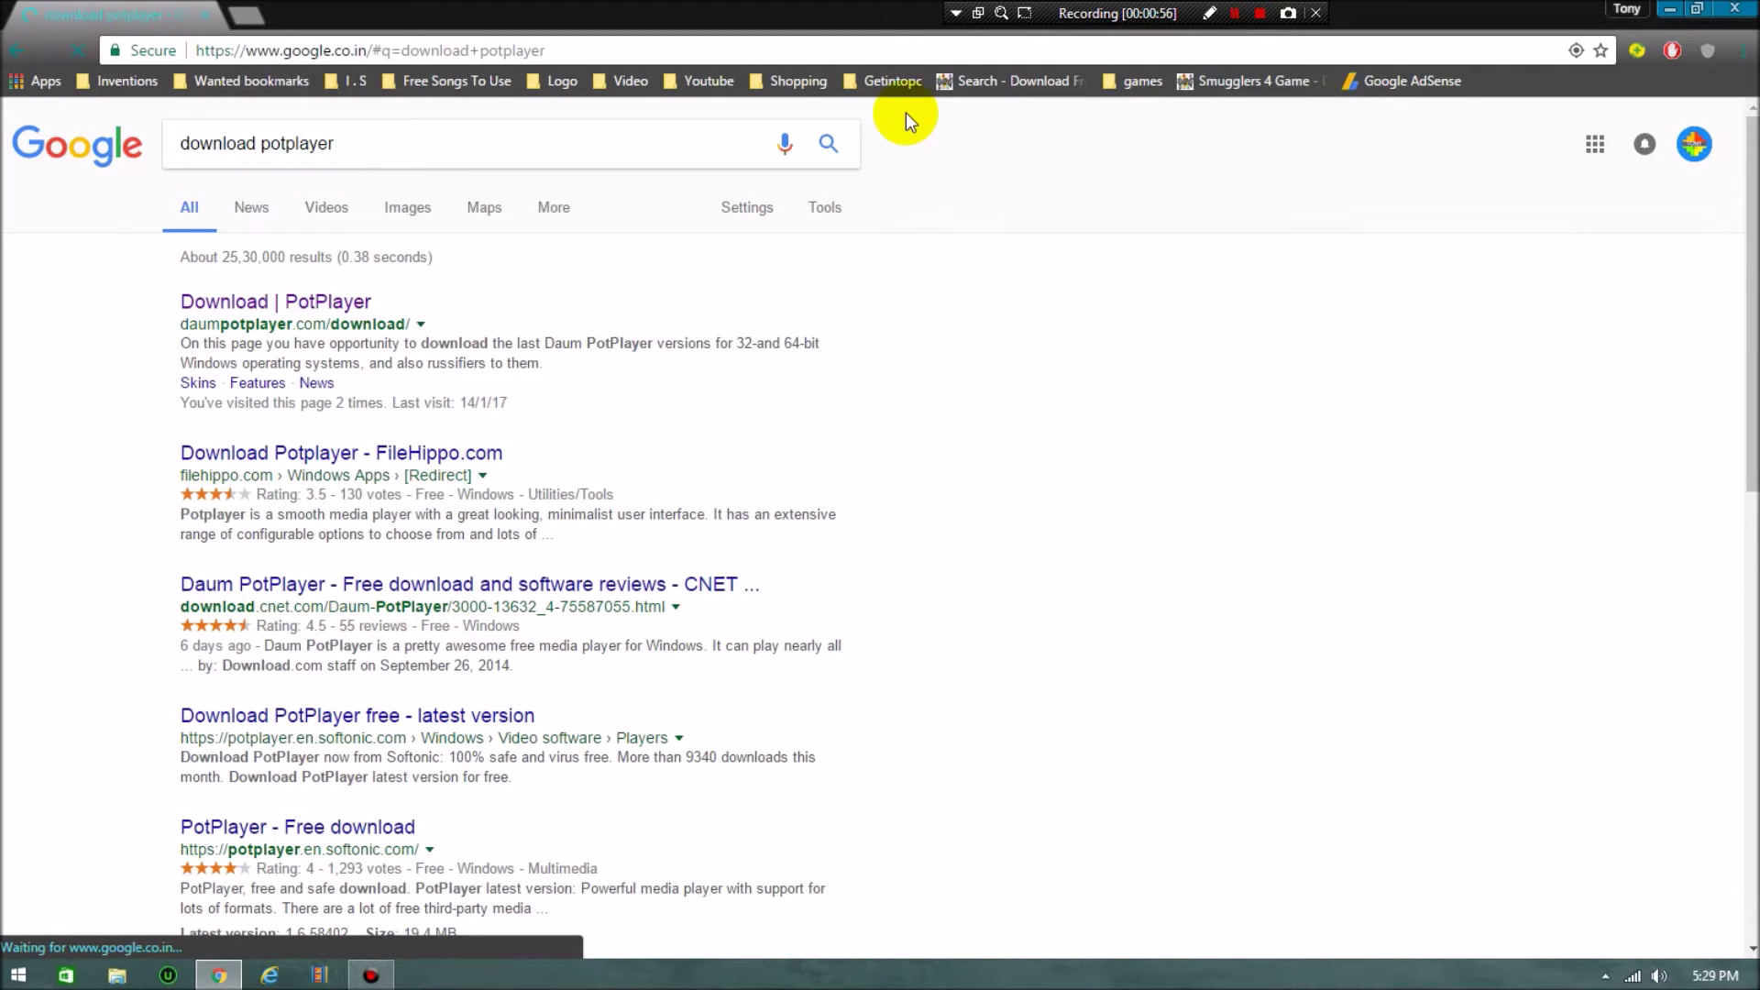
{"action": "left_click", "coordinate": [1198, 17]}
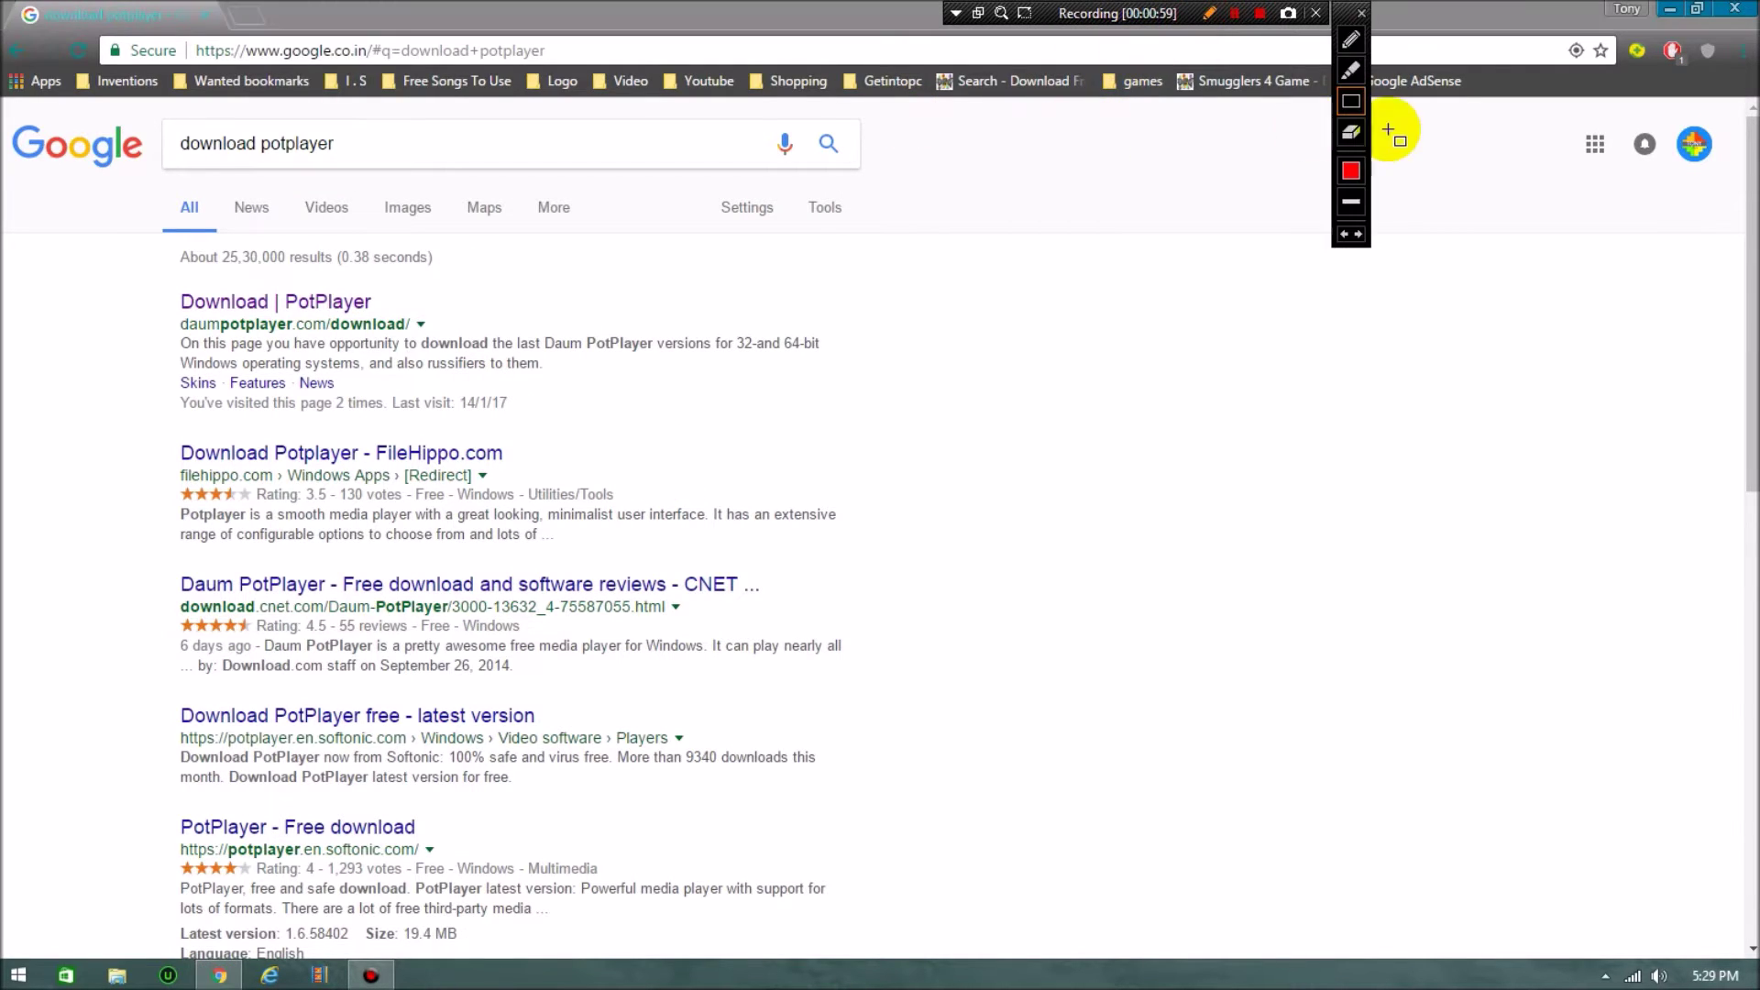
{"action": "mouse_move", "coordinate": [166, 307]}
{"action": "left_mouse_down"}
{"action": "mouse_move", "coordinate": [228, 336]}
{"action": "mouse_move", "coordinate": [432, 338]}
{"action": "left_mouse_up"}
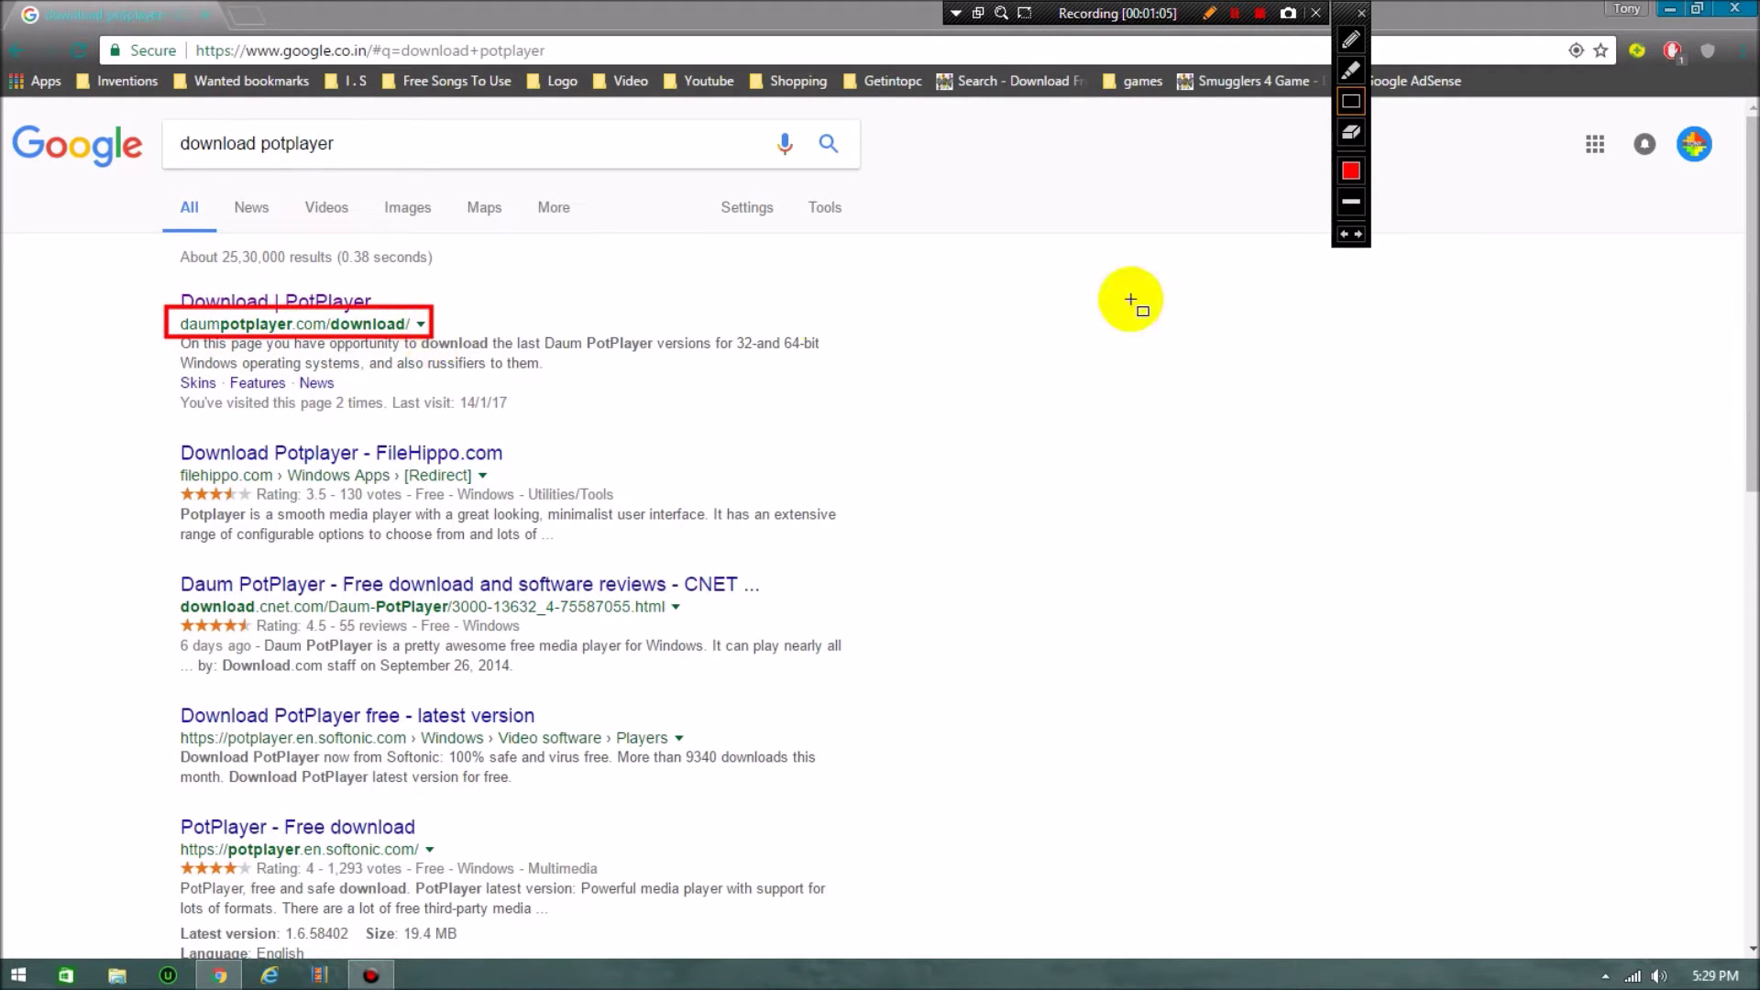
{"action": "left_click", "coordinate": [1345, 237]}
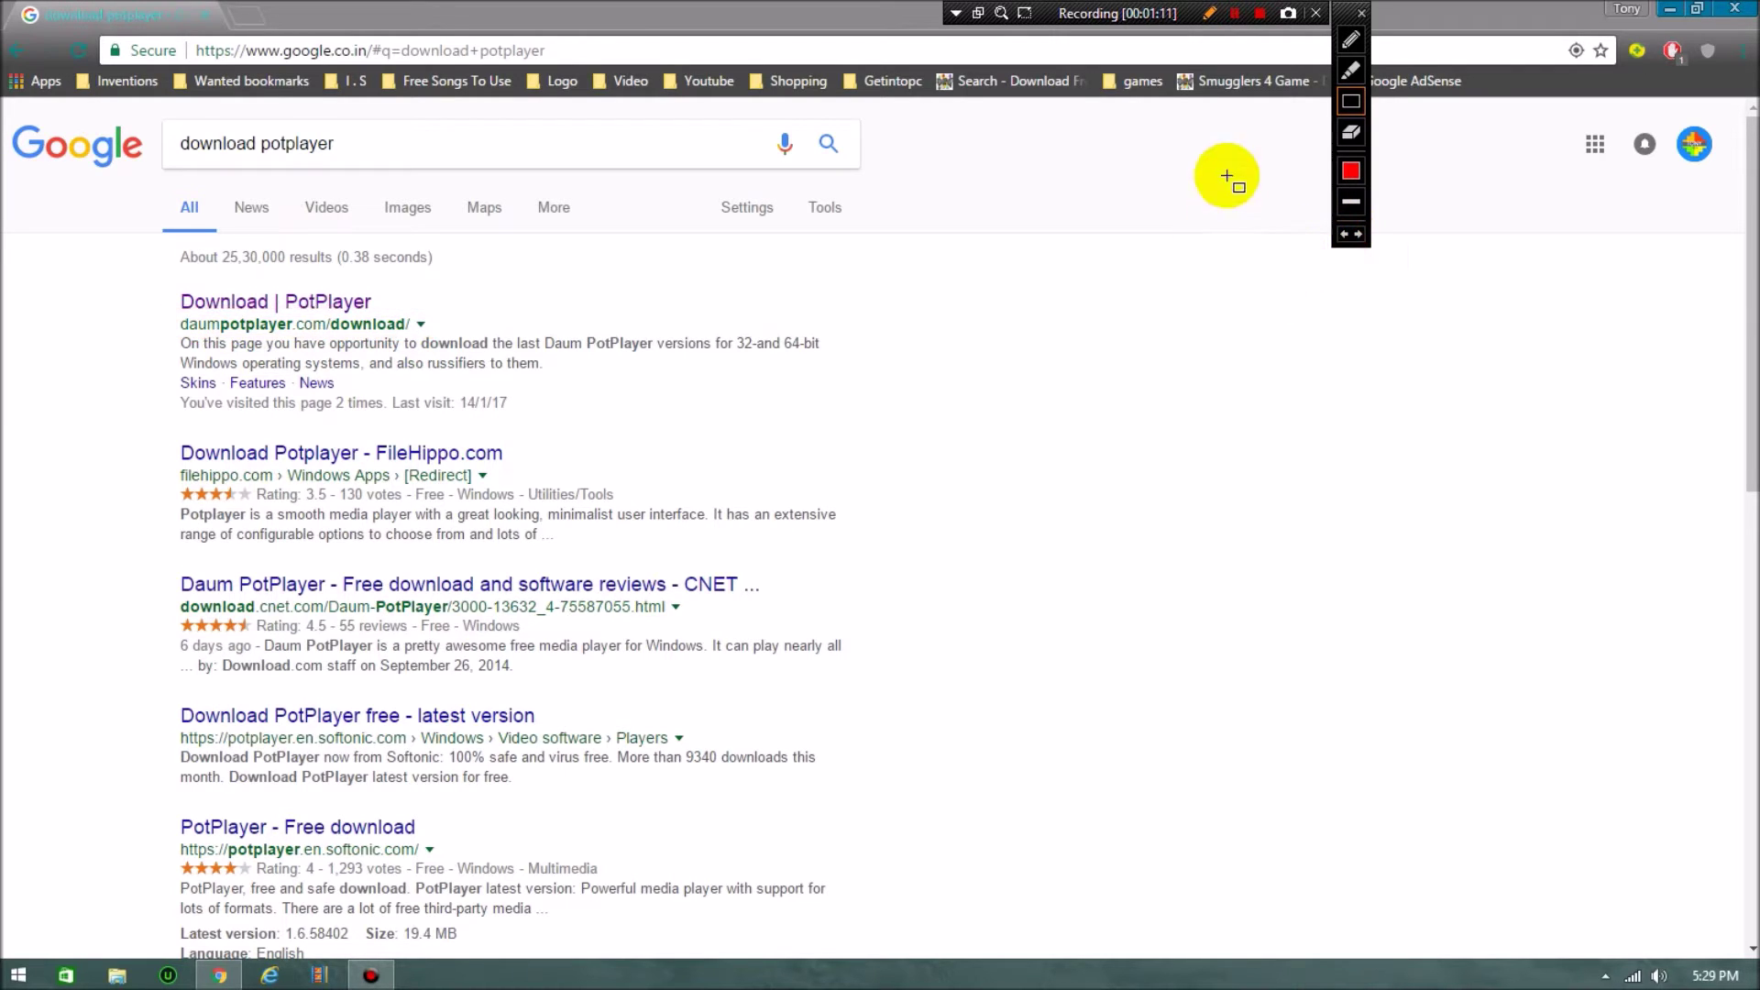
{"action": "left_click", "coordinate": [1206, 15]}
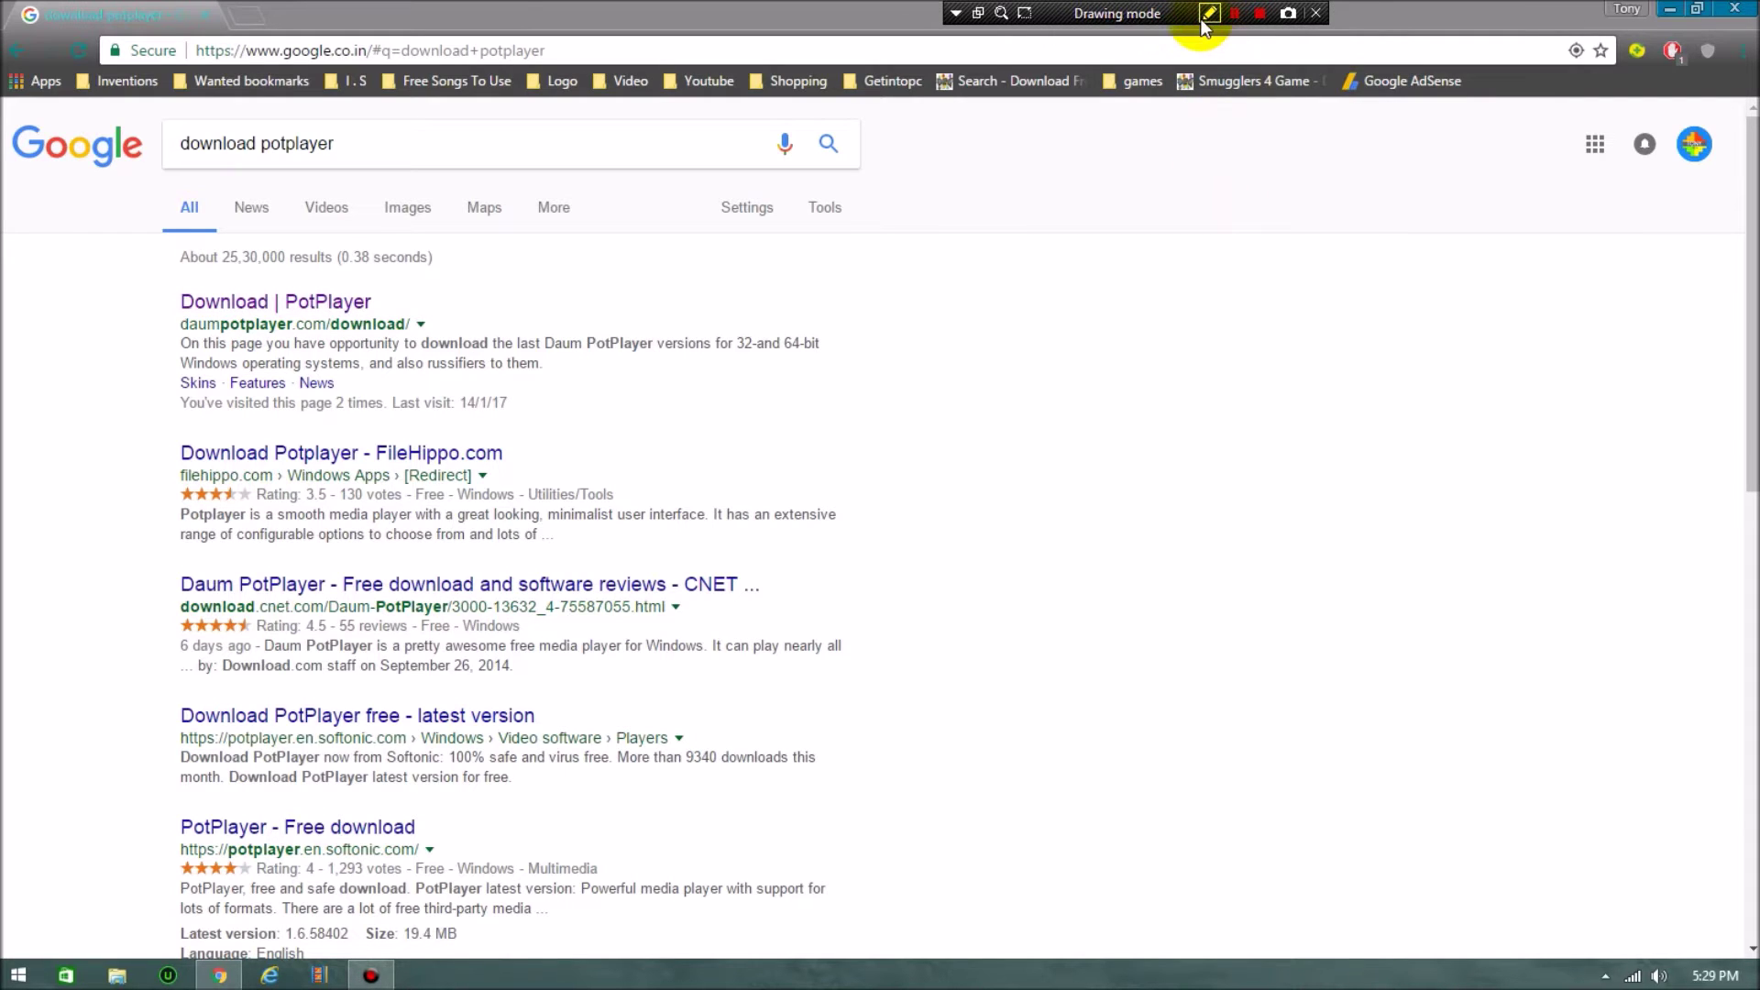
Open the daumpotplayer.com download page and save the 64-bit Daum PotPlayer installer to the Desktop as PotPlayerSetup64 (1).
{"action": "left_click", "coordinate": [249, 310]}
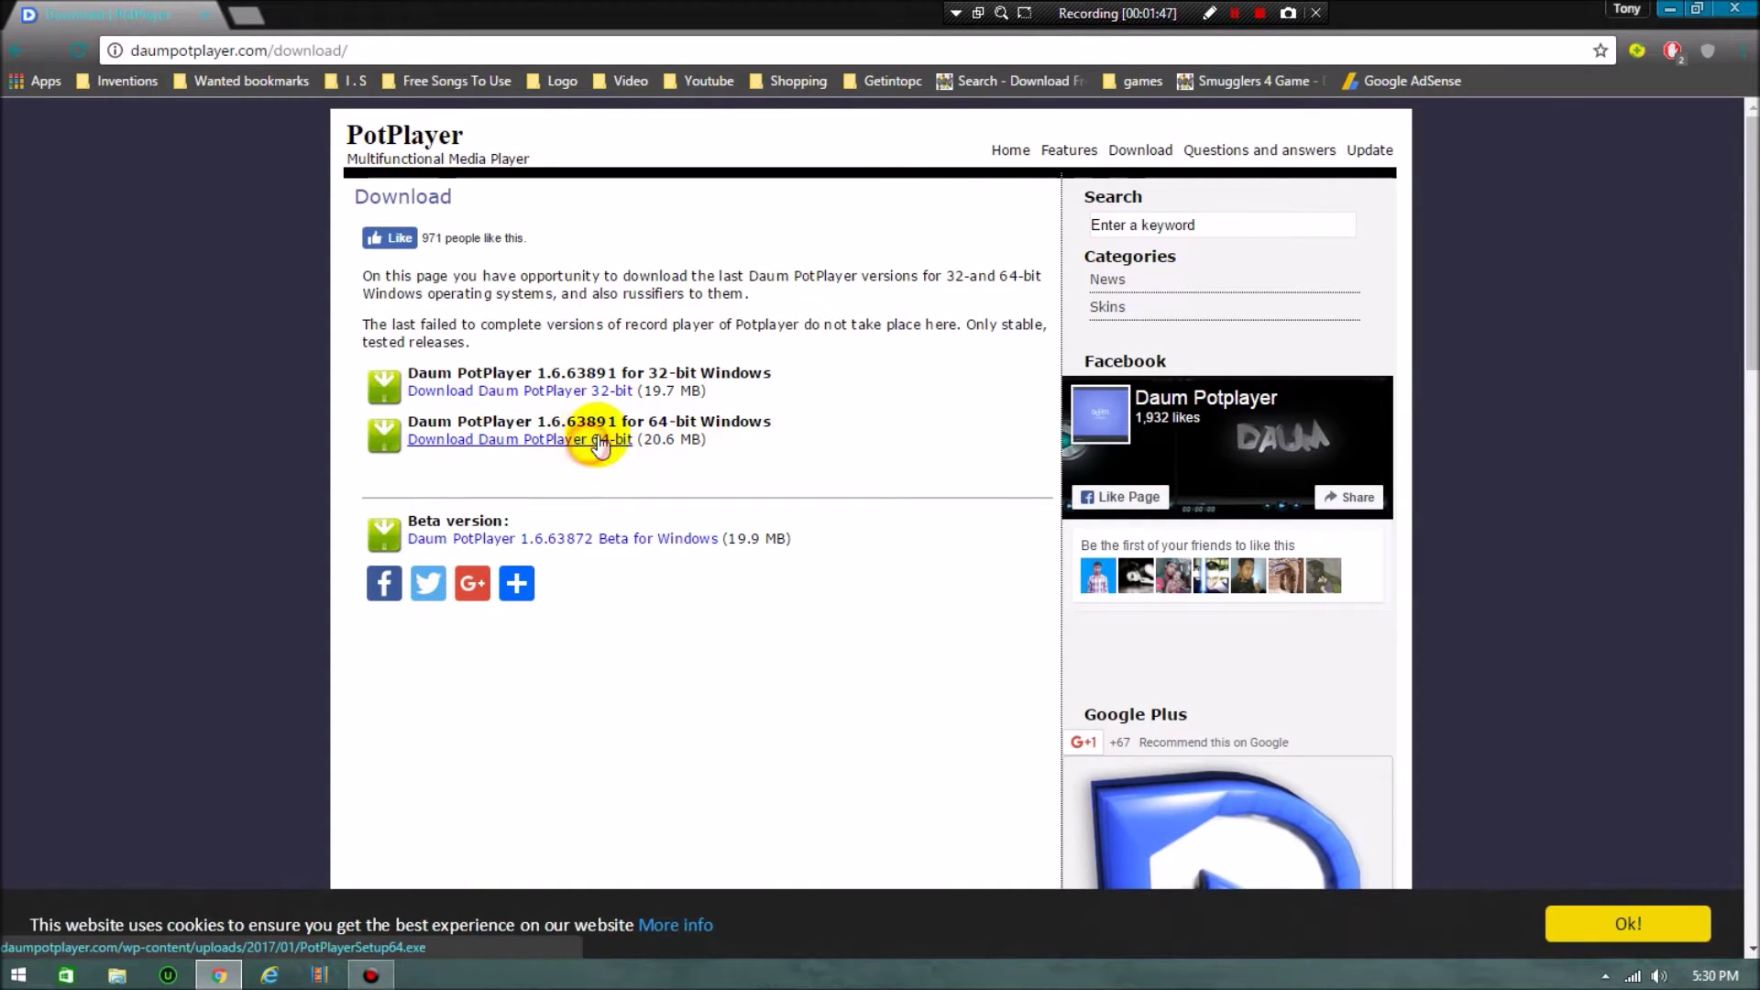
{"action": "left_click", "coordinate": [591, 442]}
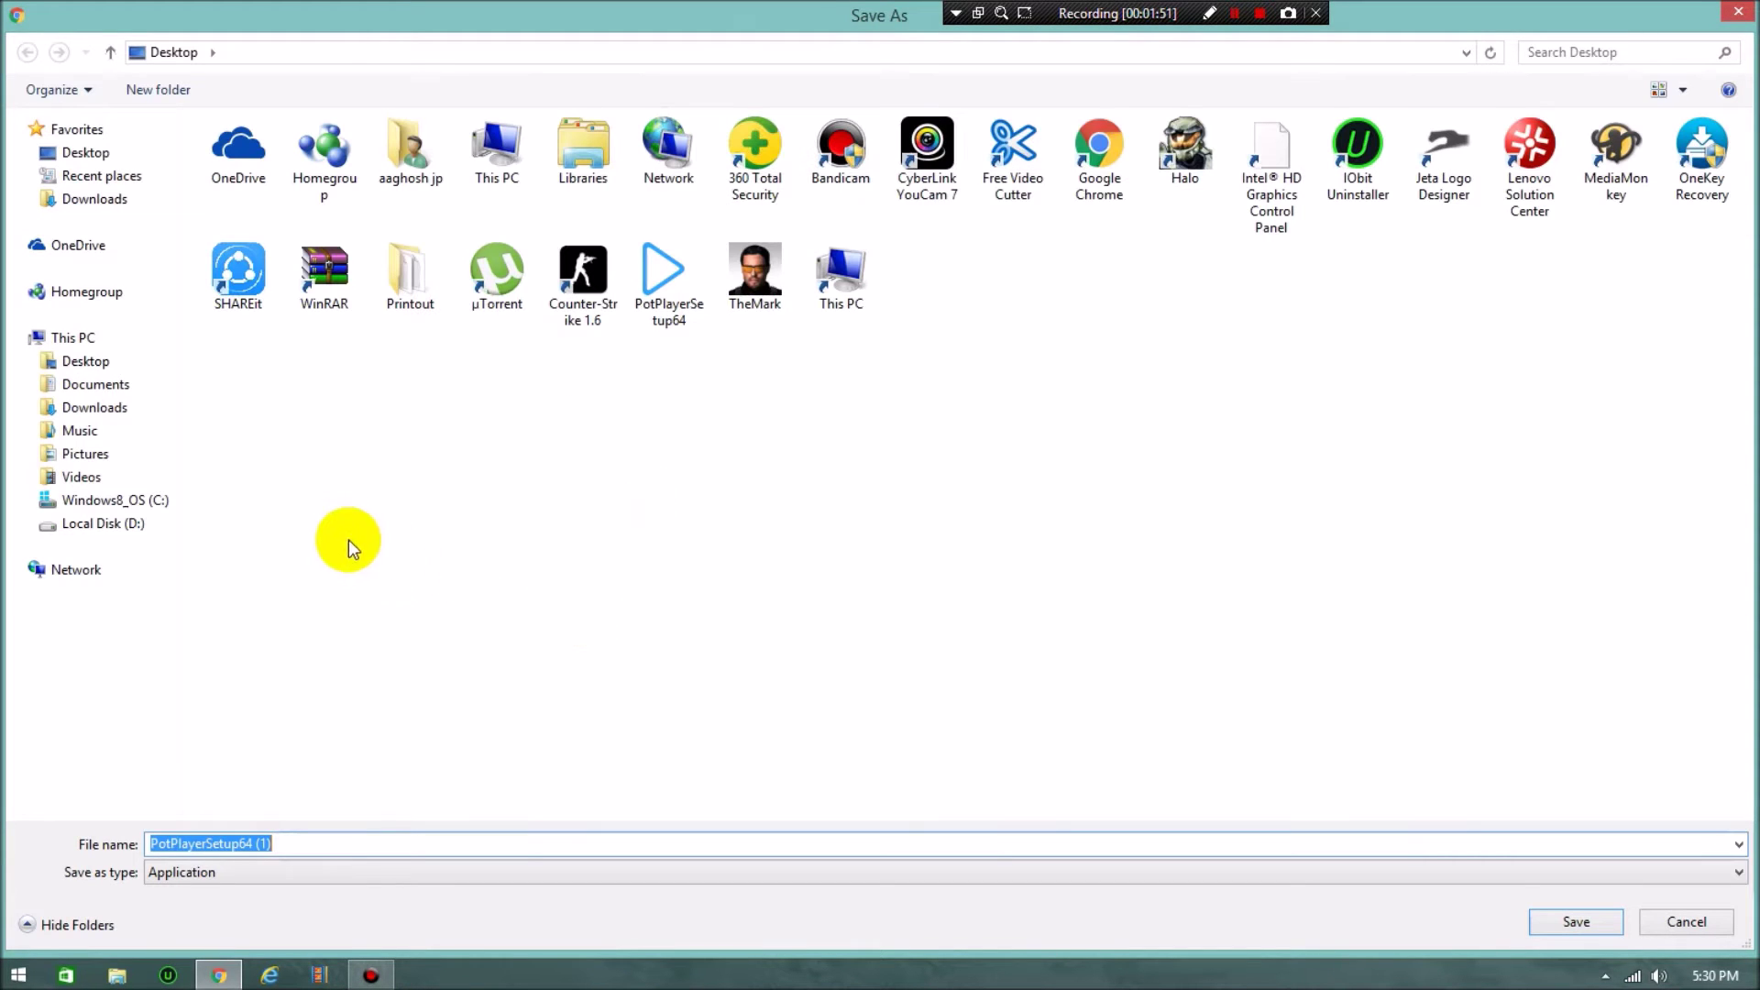
{"action": "left_click", "coordinate": [1578, 912]}
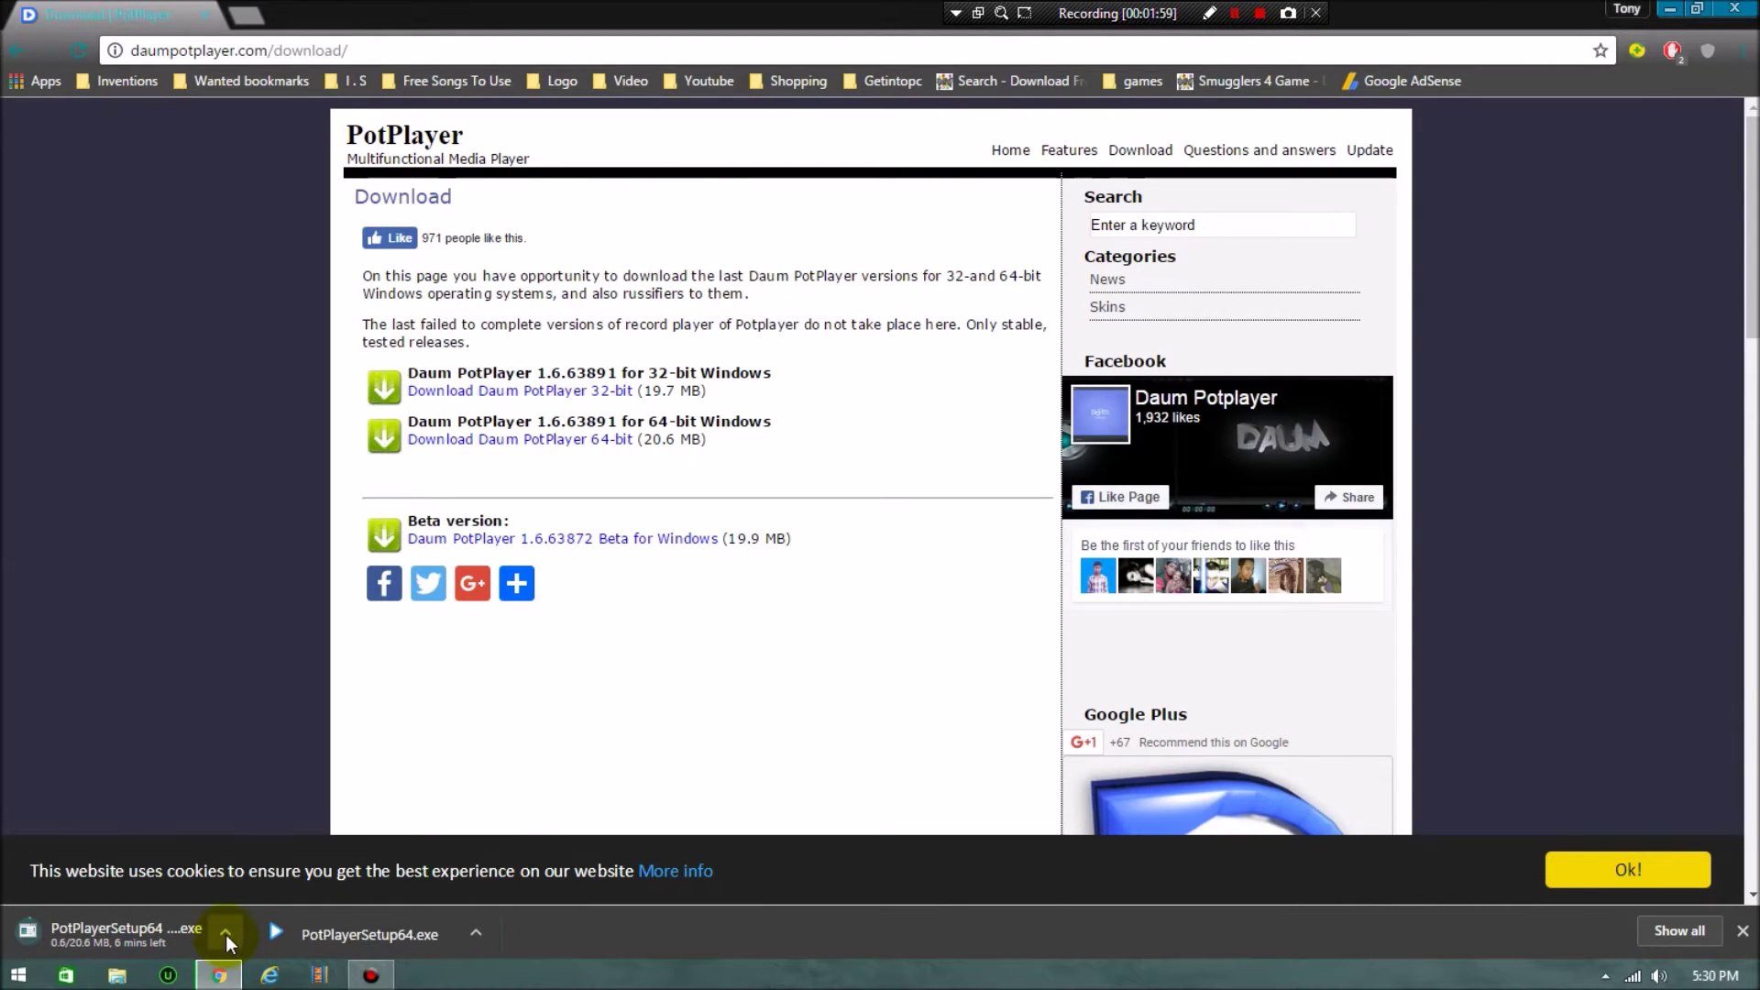
Cancel the running PotPlayerSetup64 download and dismiss the downloads bar.
{"action": "left_click", "coordinate": [224, 933]}
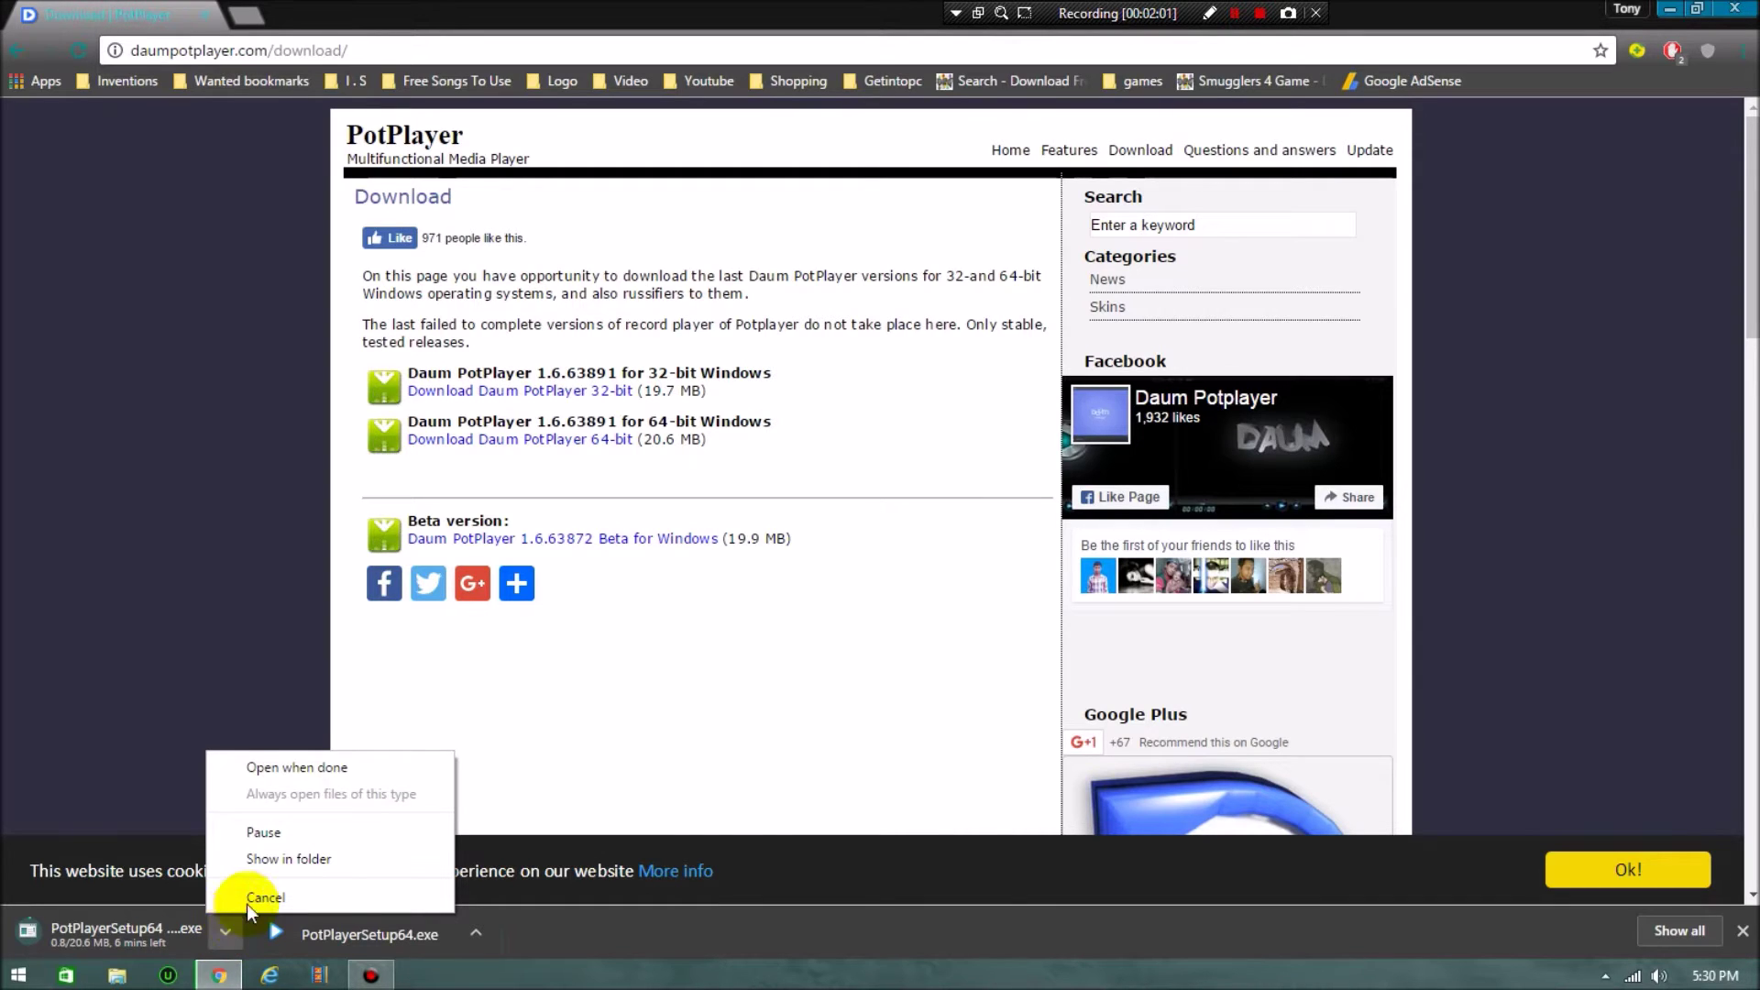
{"action": "left_click", "coordinate": [247, 900]}
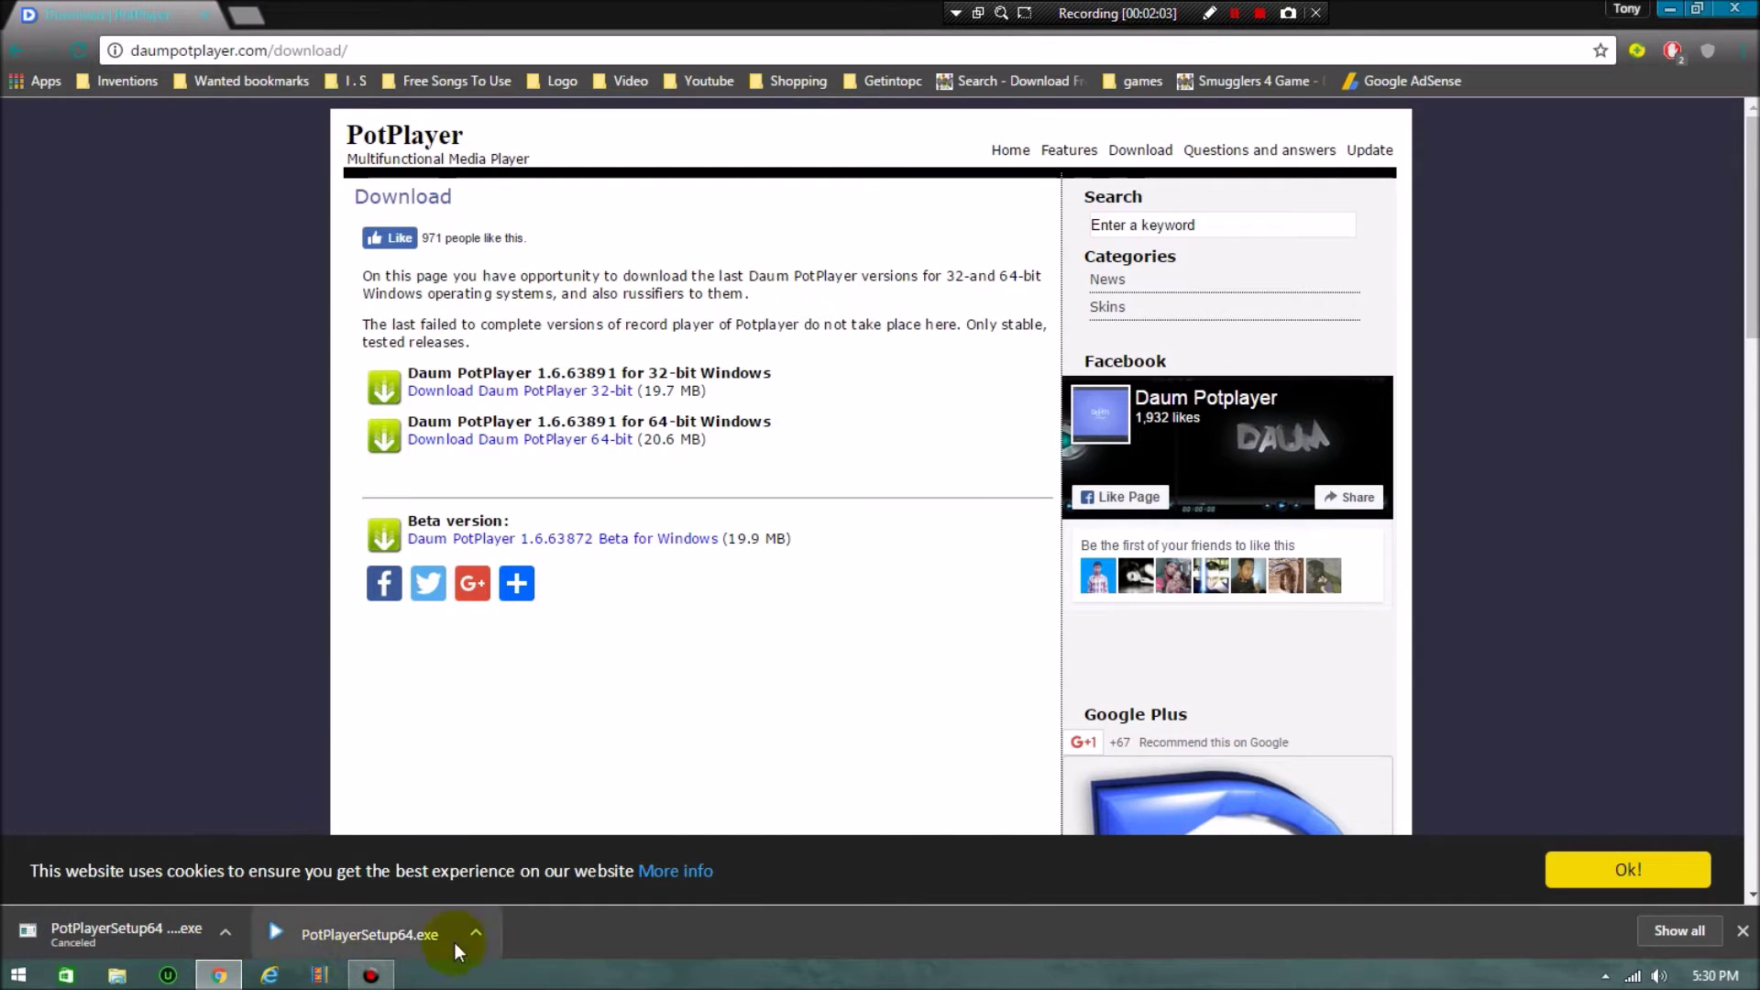
{"action": "left_click", "coordinate": [1742, 930]}
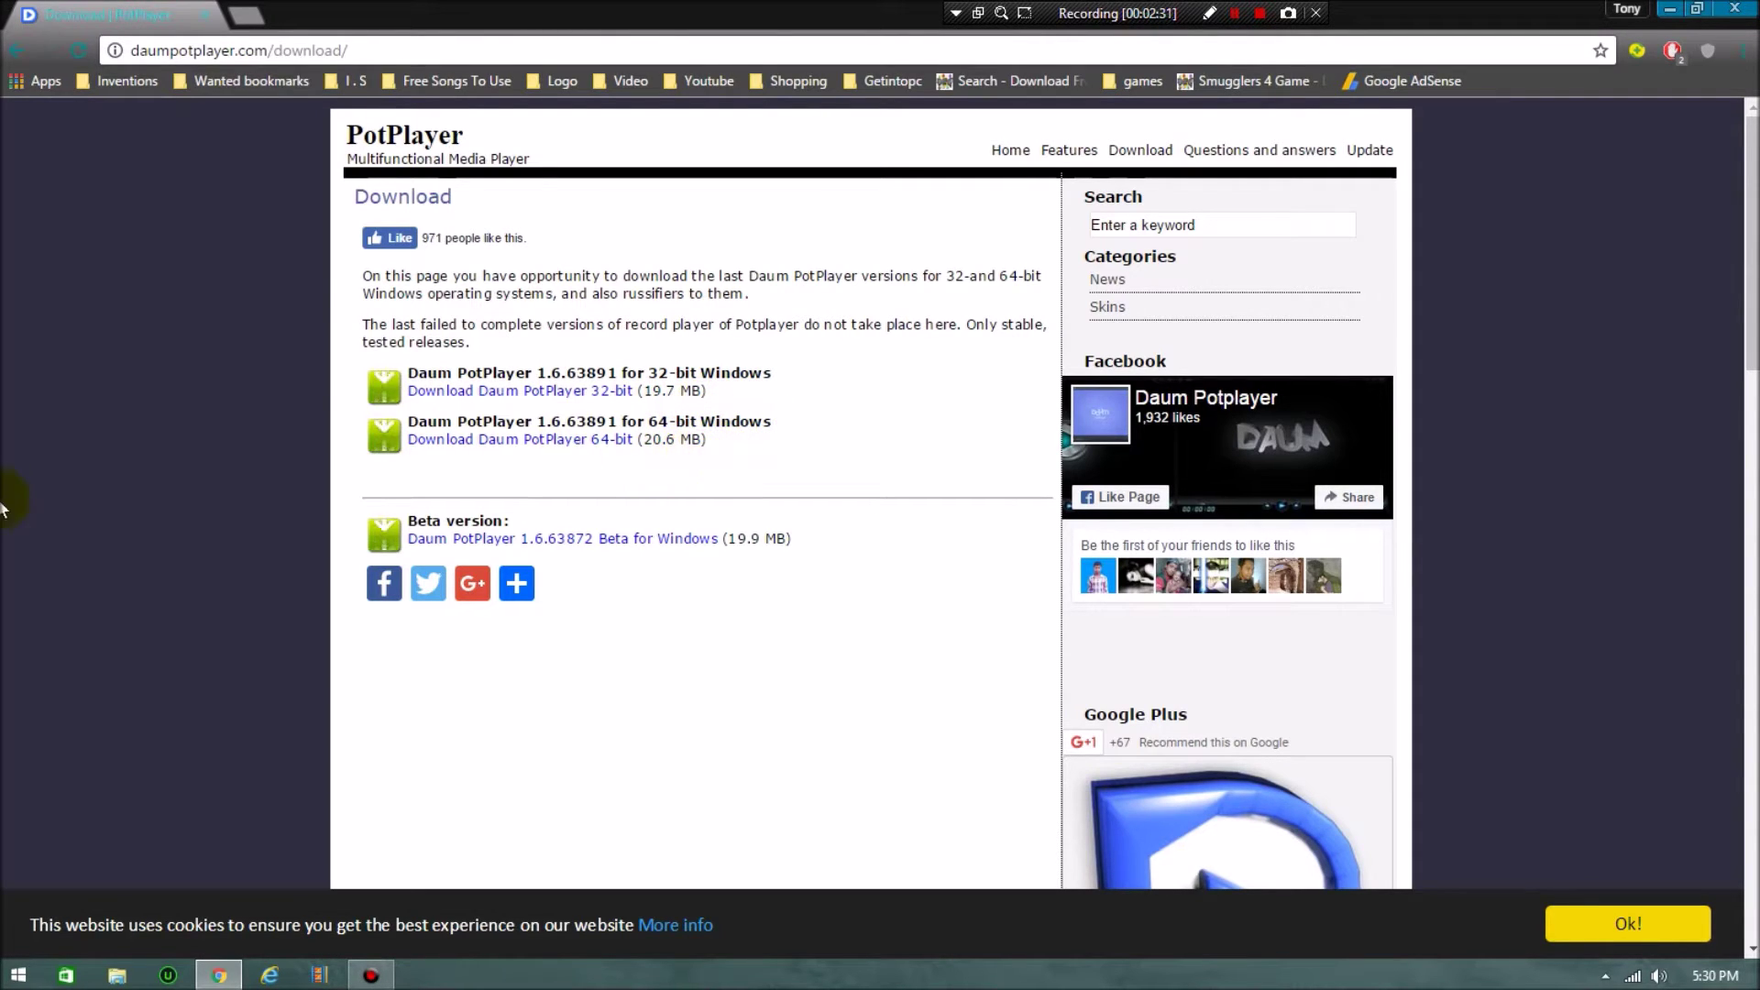
Return to the Google results and change the search to "potplayer system requirements".
{"action": "left_click", "coordinate": [13, 55]}
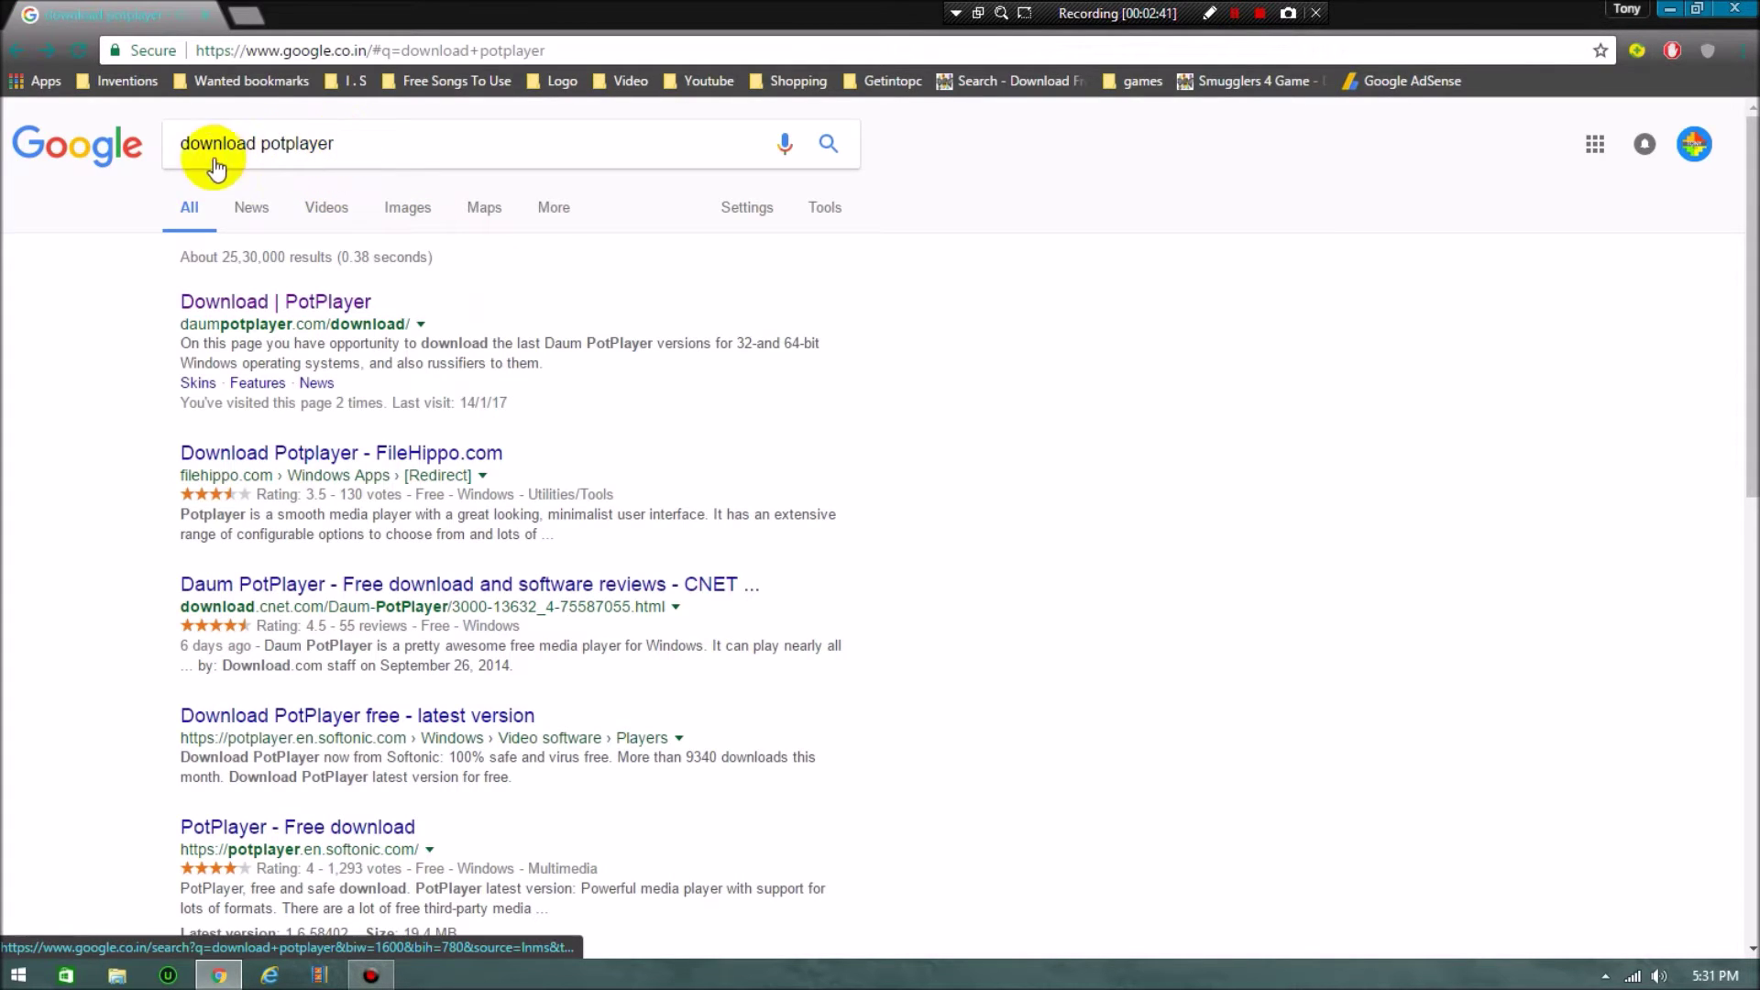
{"action": "double_click", "coordinate": [215, 158]}
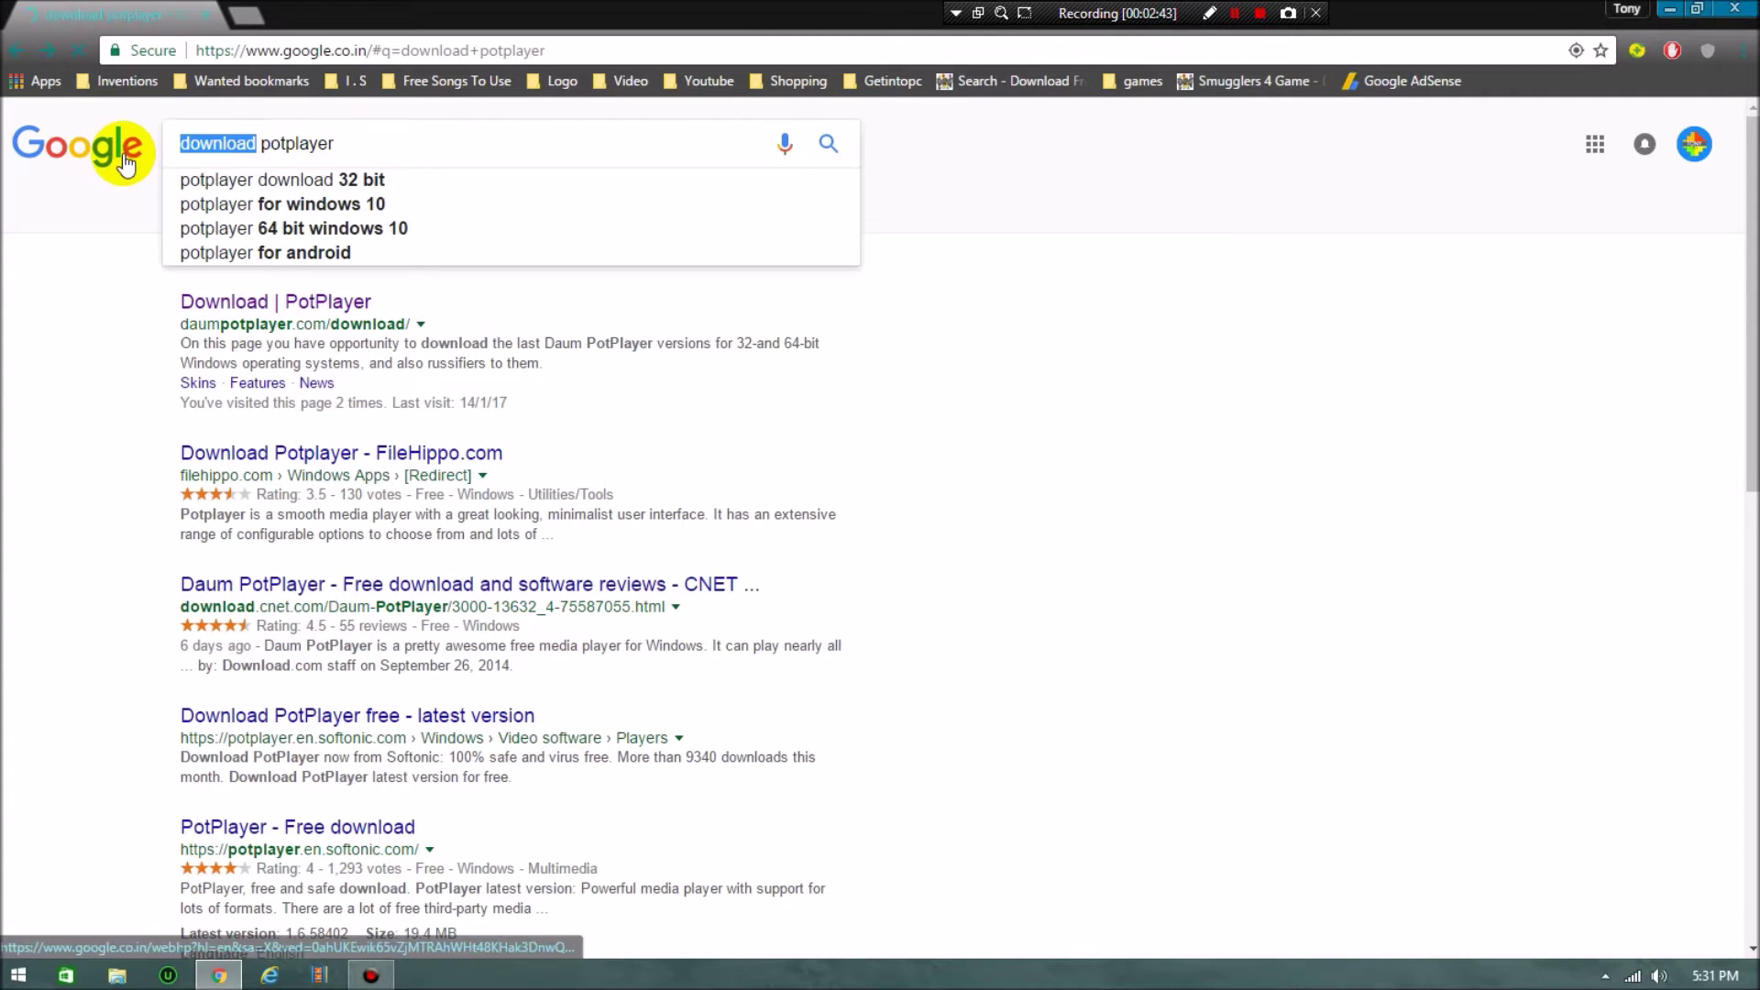
{"action": "key", "text": "BackSpace"}
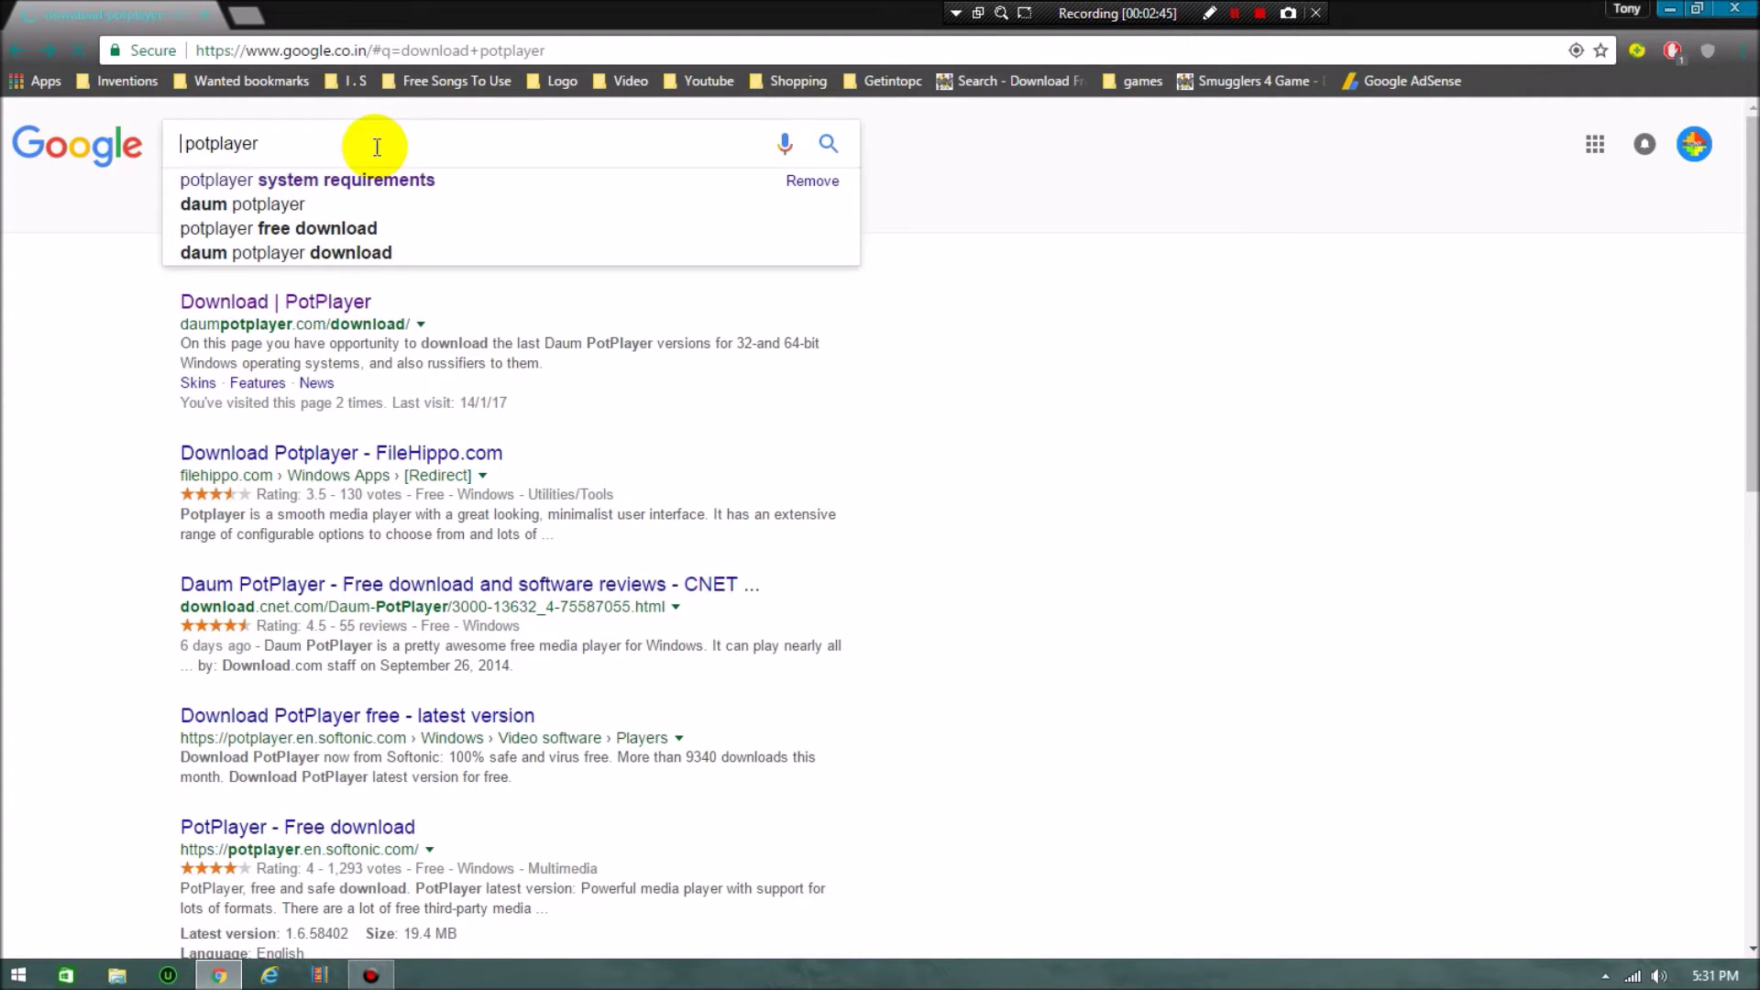
{"action": "left_click", "coordinate": [377, 147]}
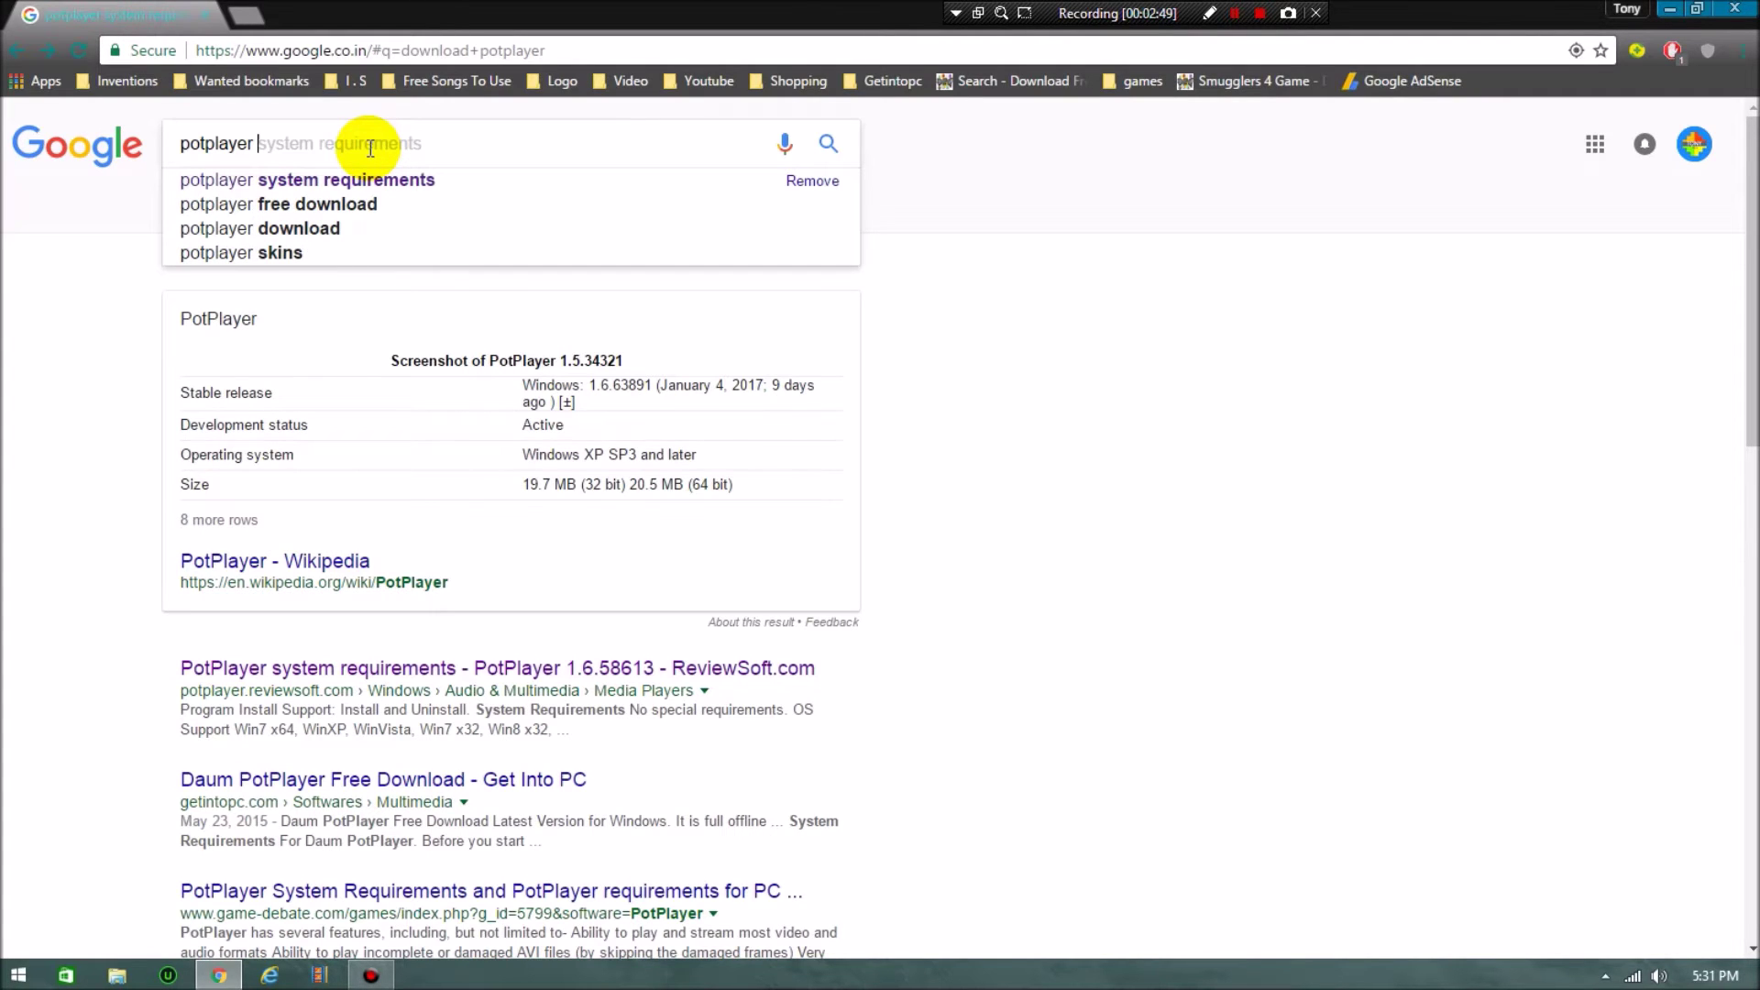
{"action": "type", "text": "sy"}
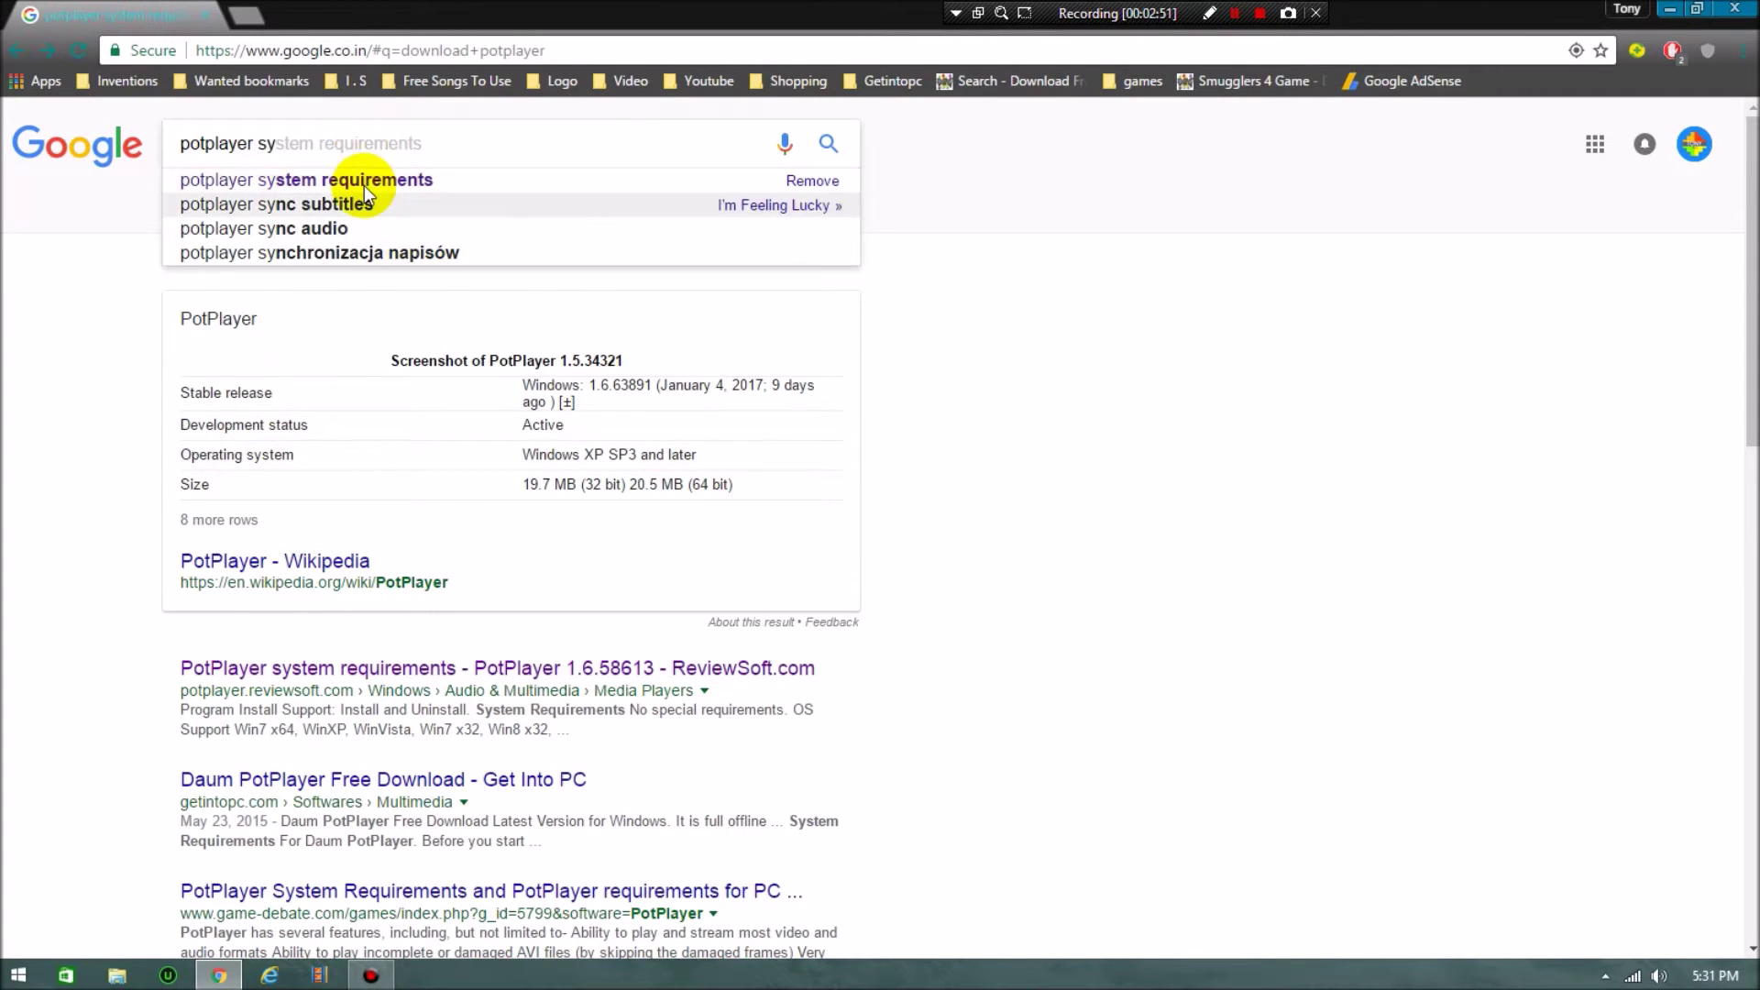
{"action": "left_click", "coordinate": [366, 184]}
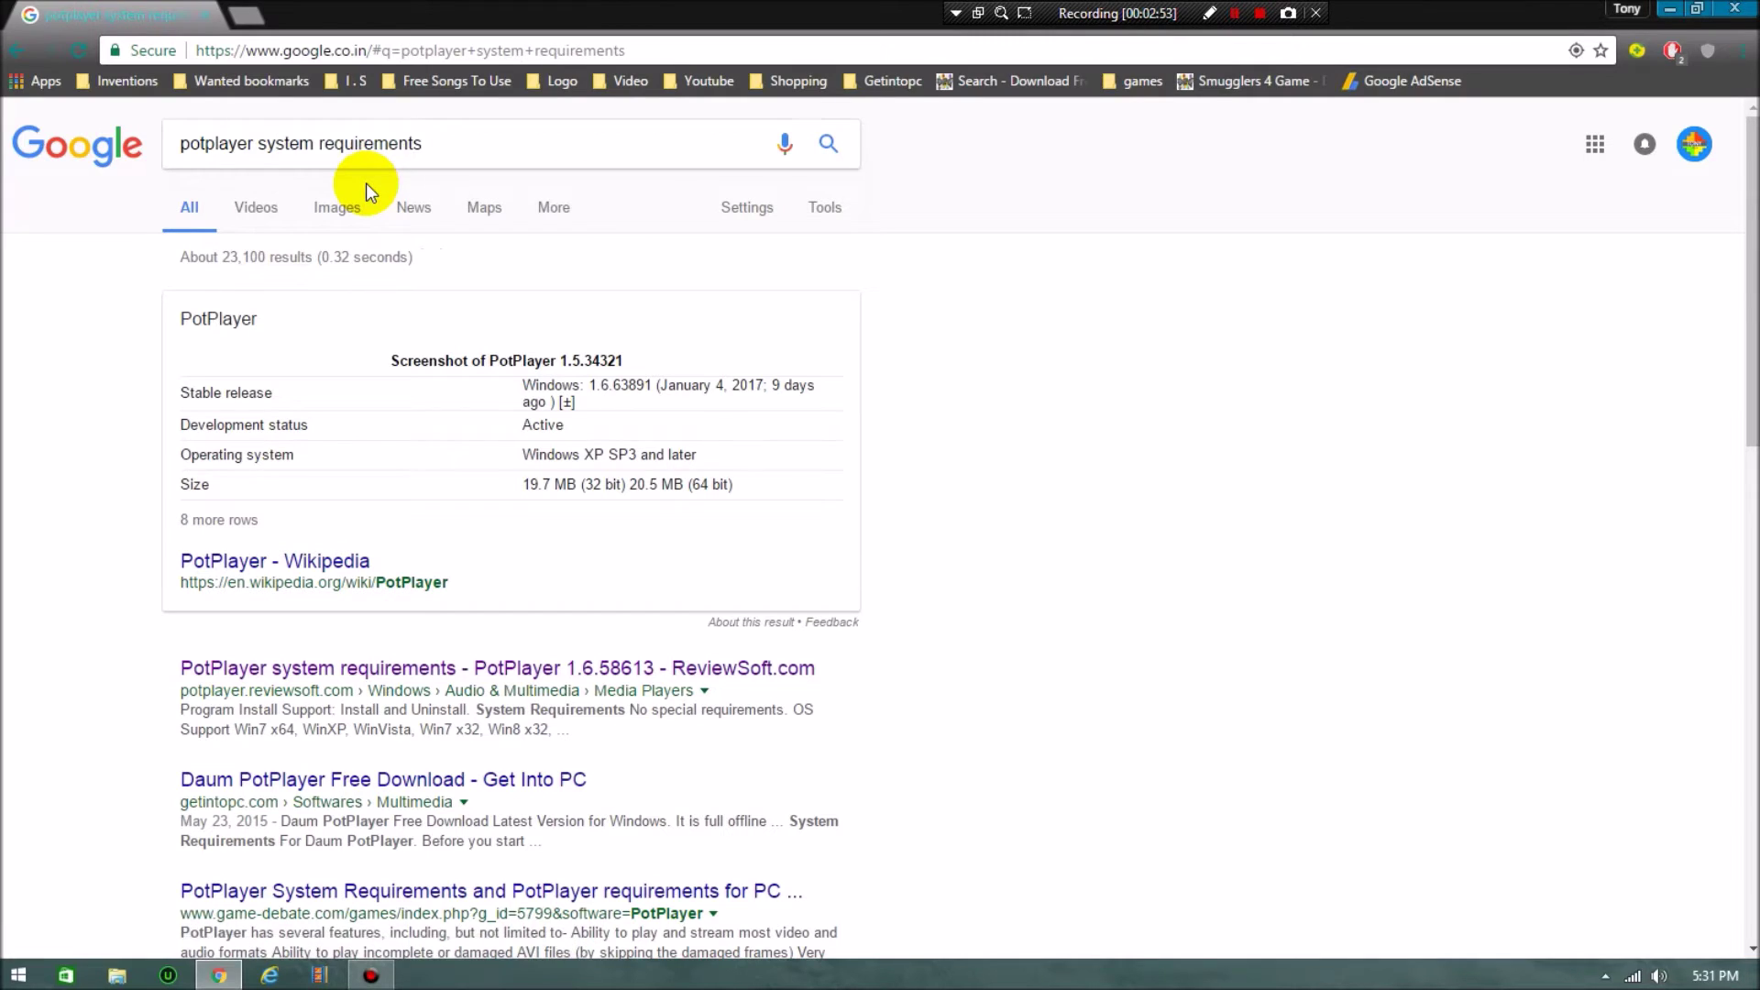
{"action": "scroll", "coordinate": [383, 201], "scroll_direction": "down", "scroll_amount": 1}
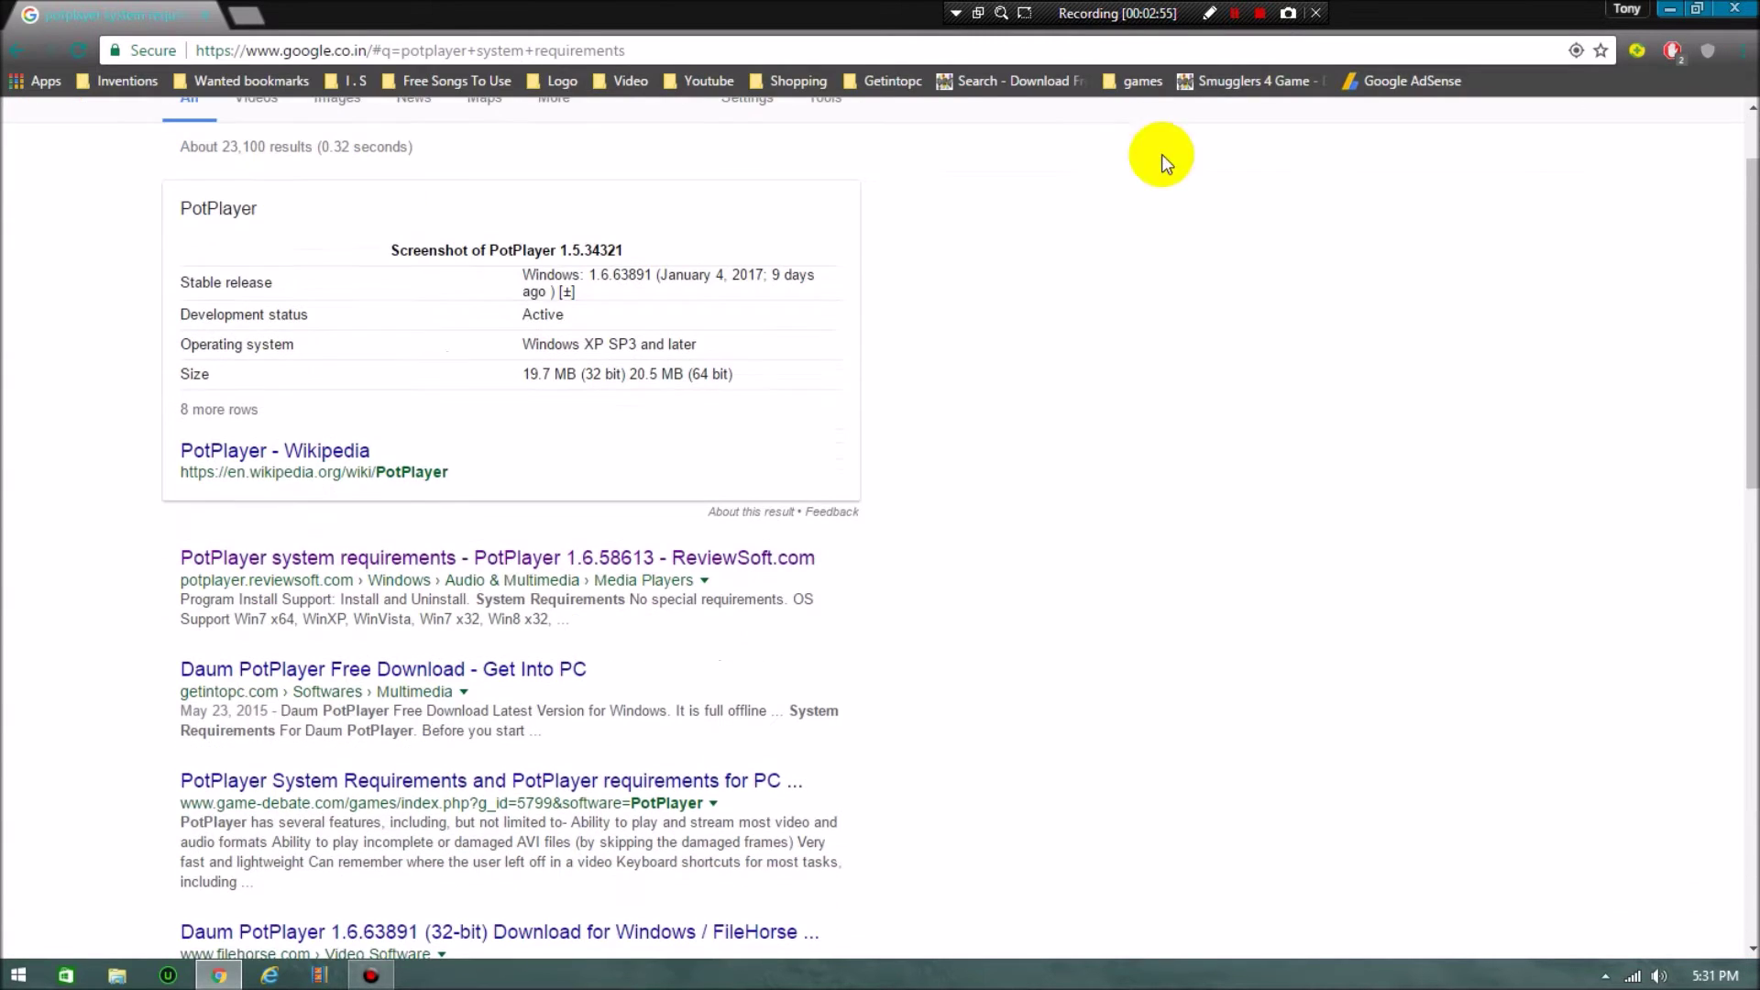
{"action": "left_click", "coordinate": [1209, 13]}
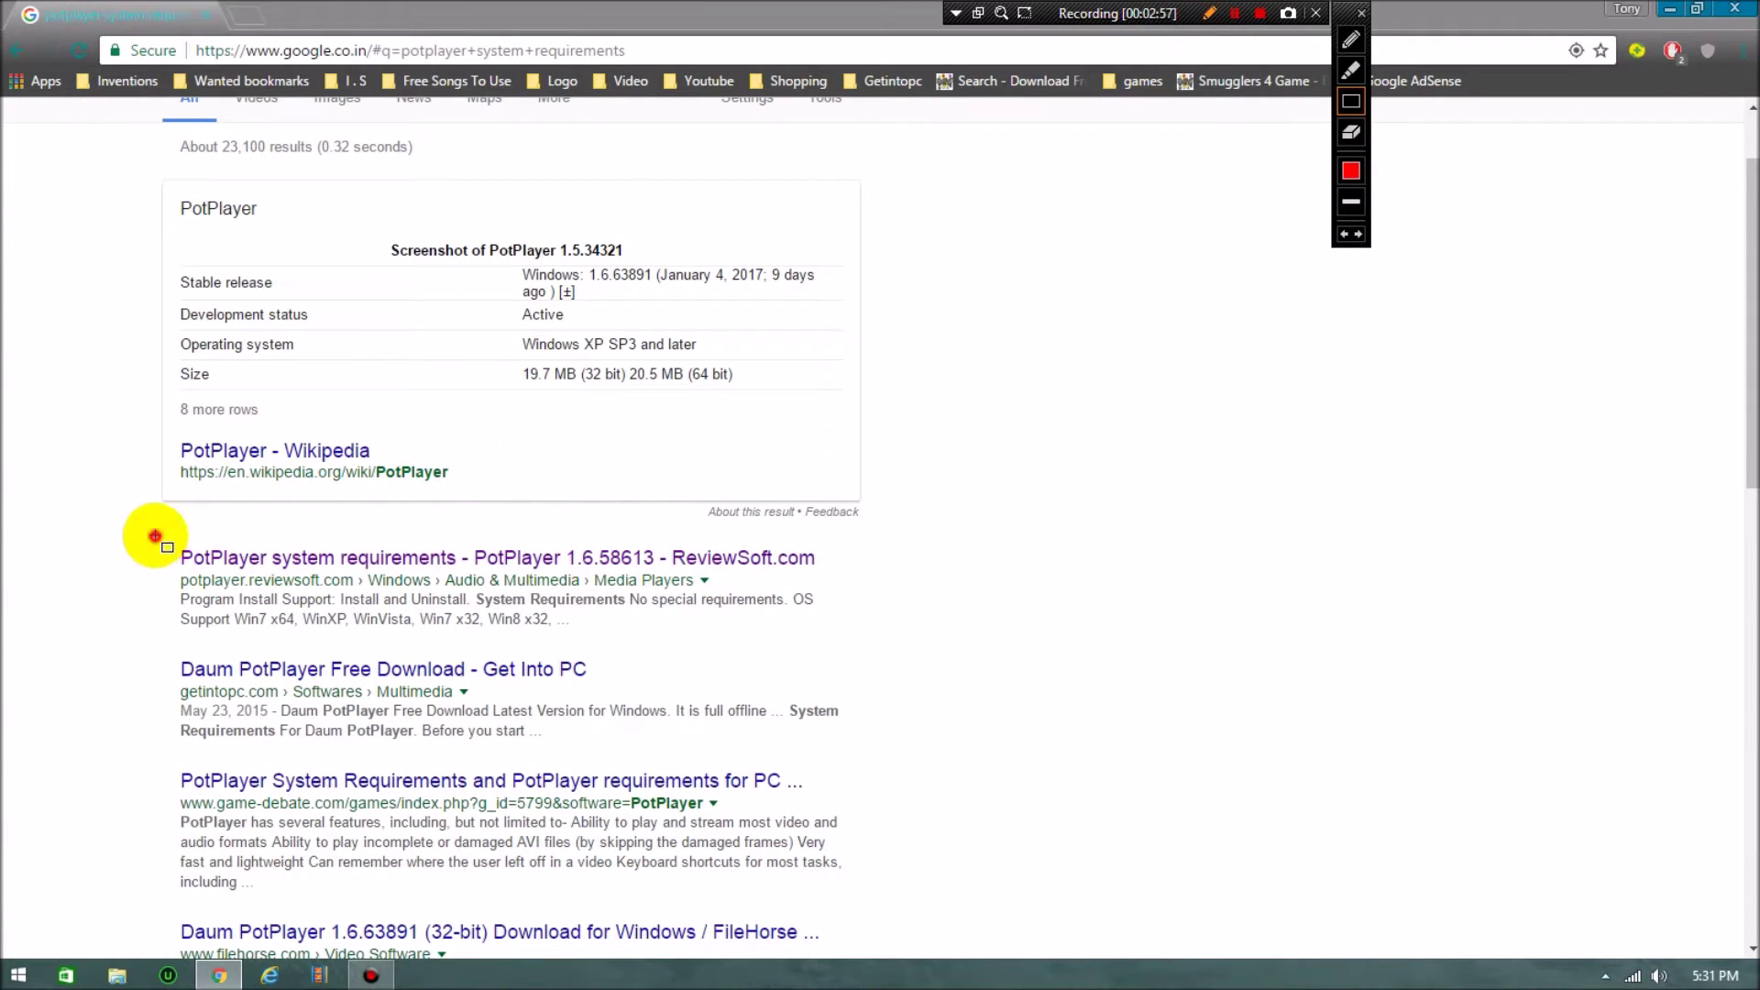
{"action": "mouse_move", "coordinate": [154, 536]}
{"action": "left_mouse_down"}
{"action": "mouse_move", "coordinate": [389, 625]}
{"action": "mouse_move", "coordinate": [830, 633]}
{"action": "mouse_move", "coordinate": [813, 626]}
{"action": "left_mouse_up"}
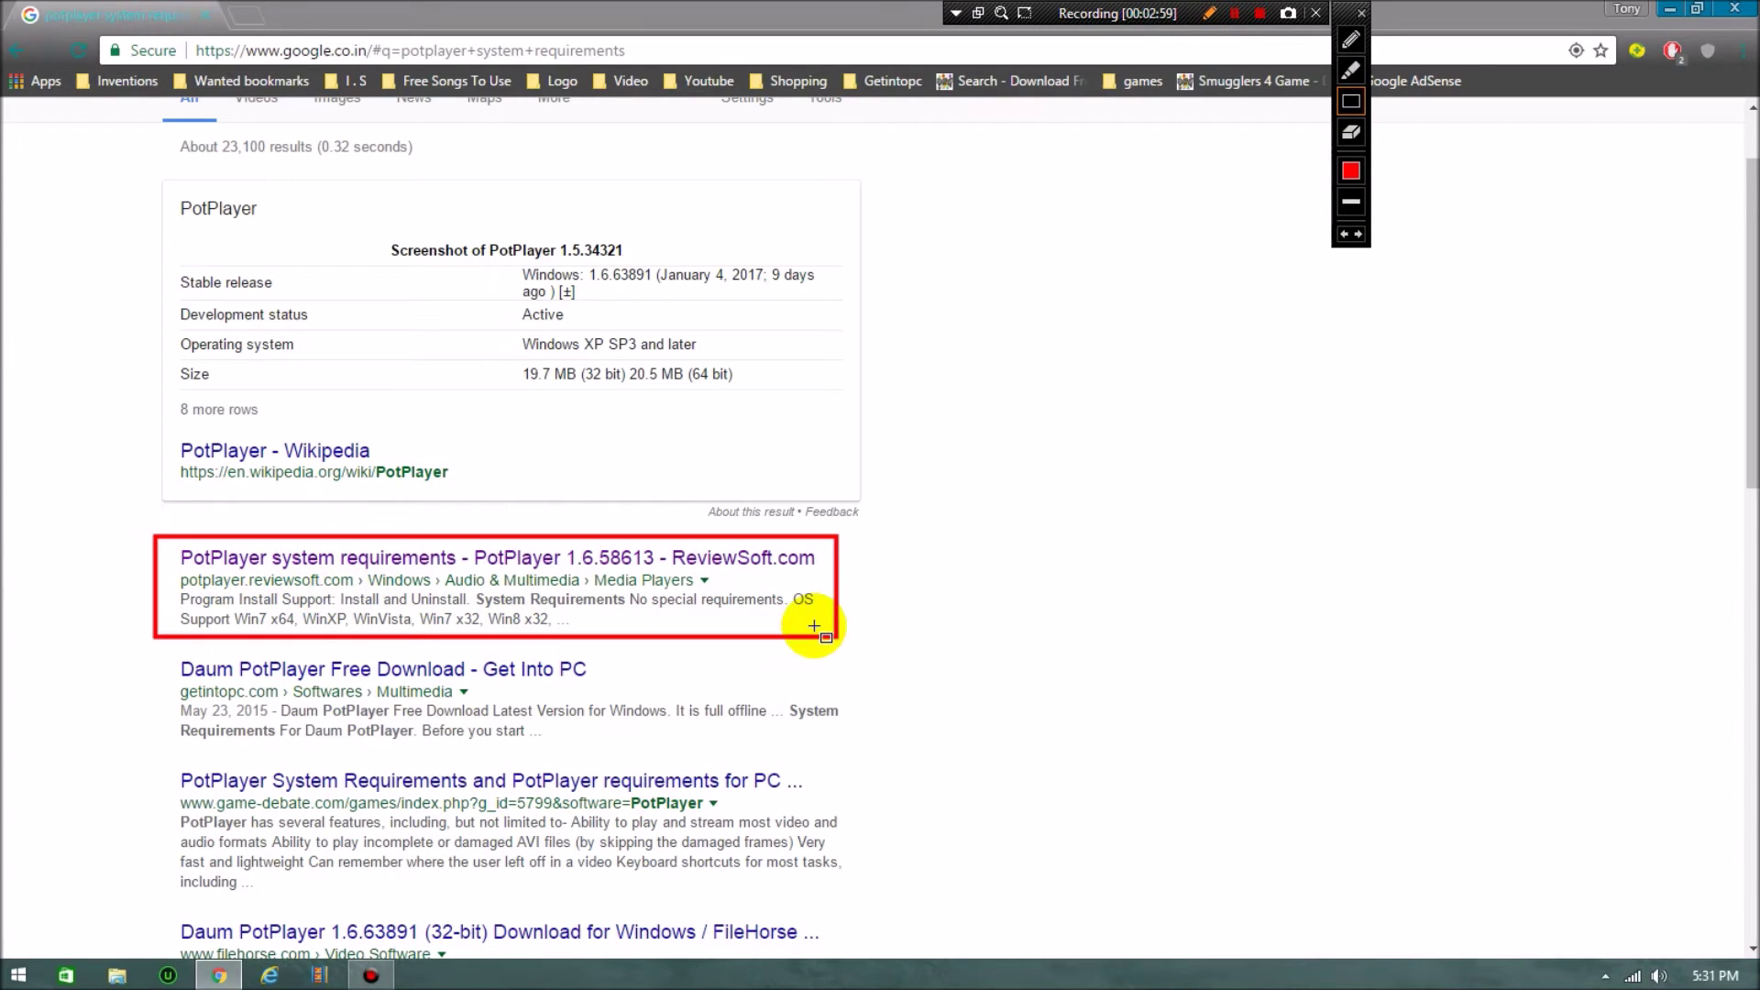
{"action": "left_click", "coordinate": [1349, 232]}
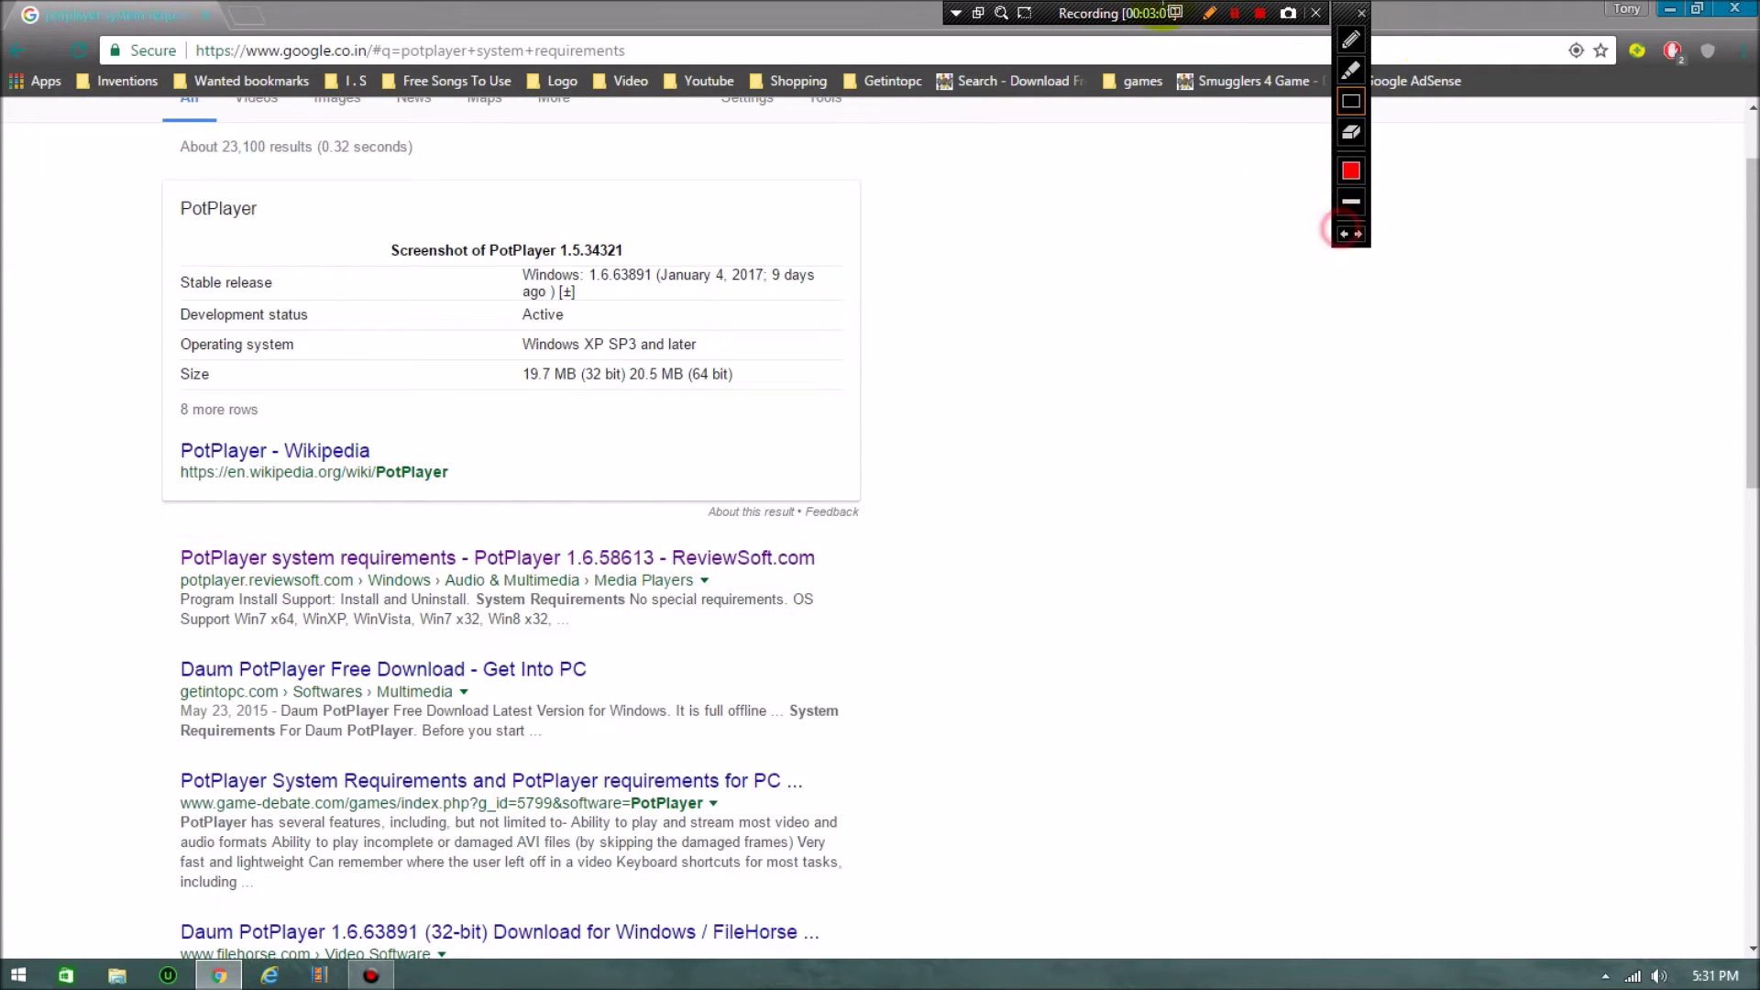
{"action": "left_click", "coordinate": [1207, 14]}
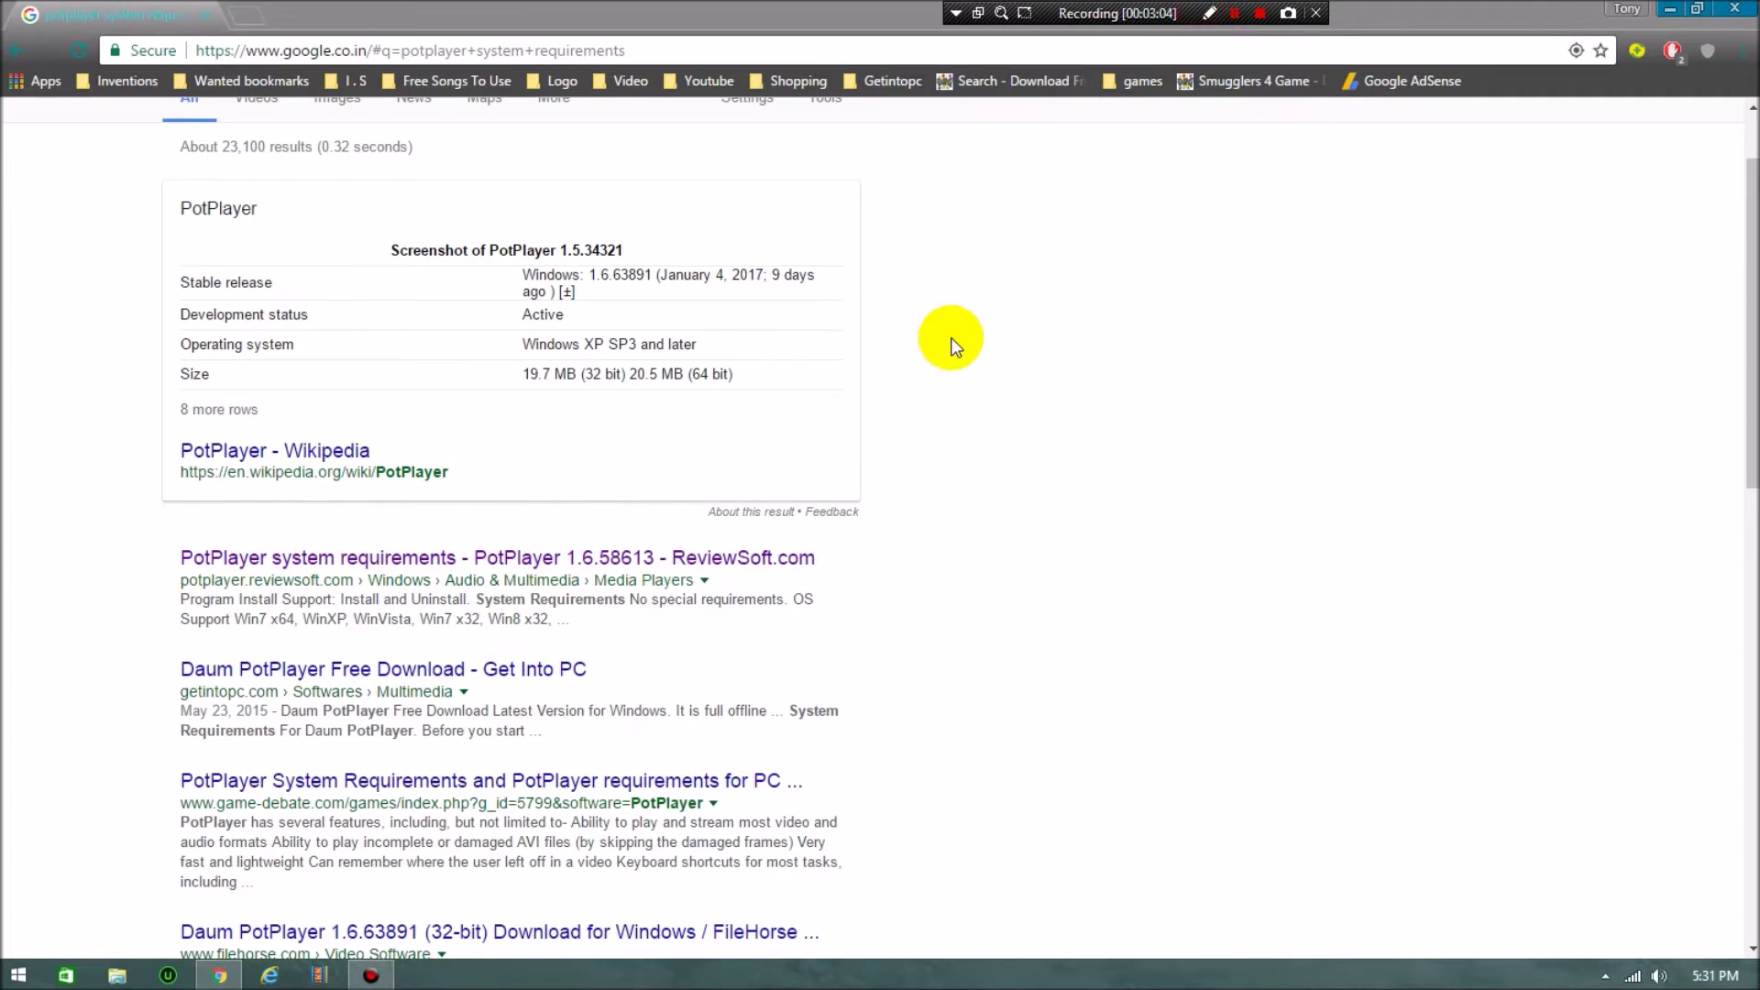
Open the ReviewSoft.com PotPlayer system requirements result and examine its system requirements, OS support, download info and version history.
{"action": "left_click", "coordinate": [260, 565]}
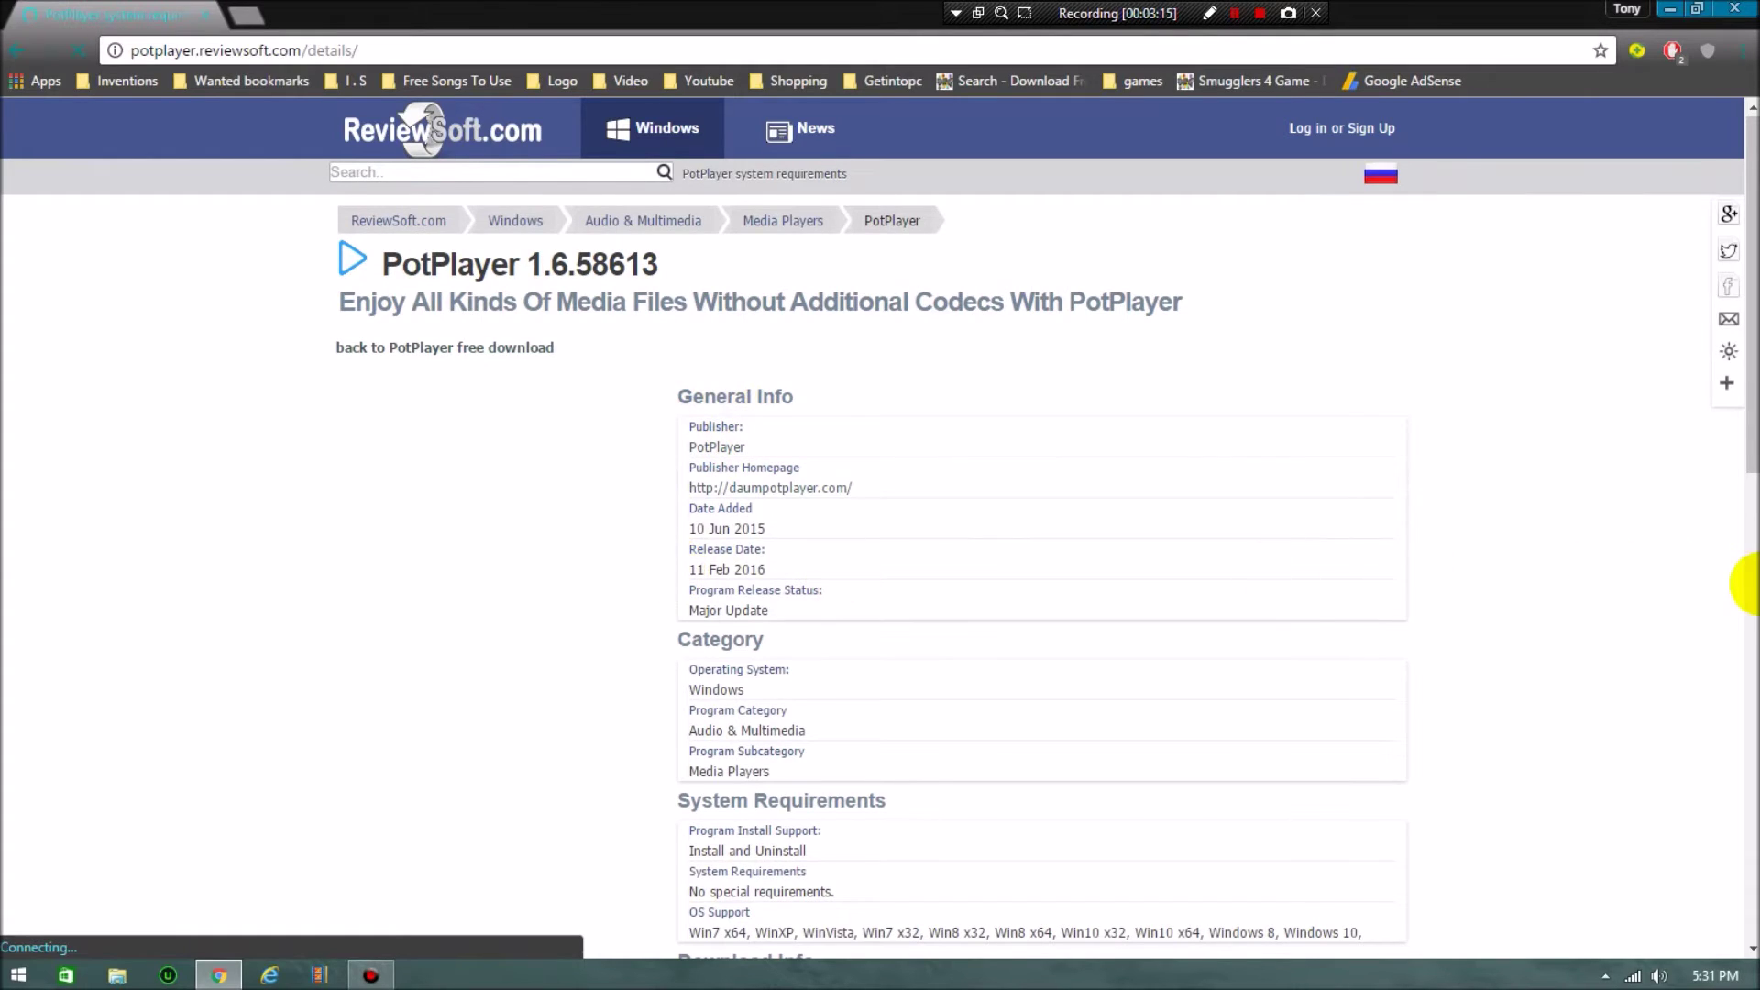
{"action": "scroll", "coordinate": [1723, 575], "scroll_direction": "down", "scroll_amount": 1}
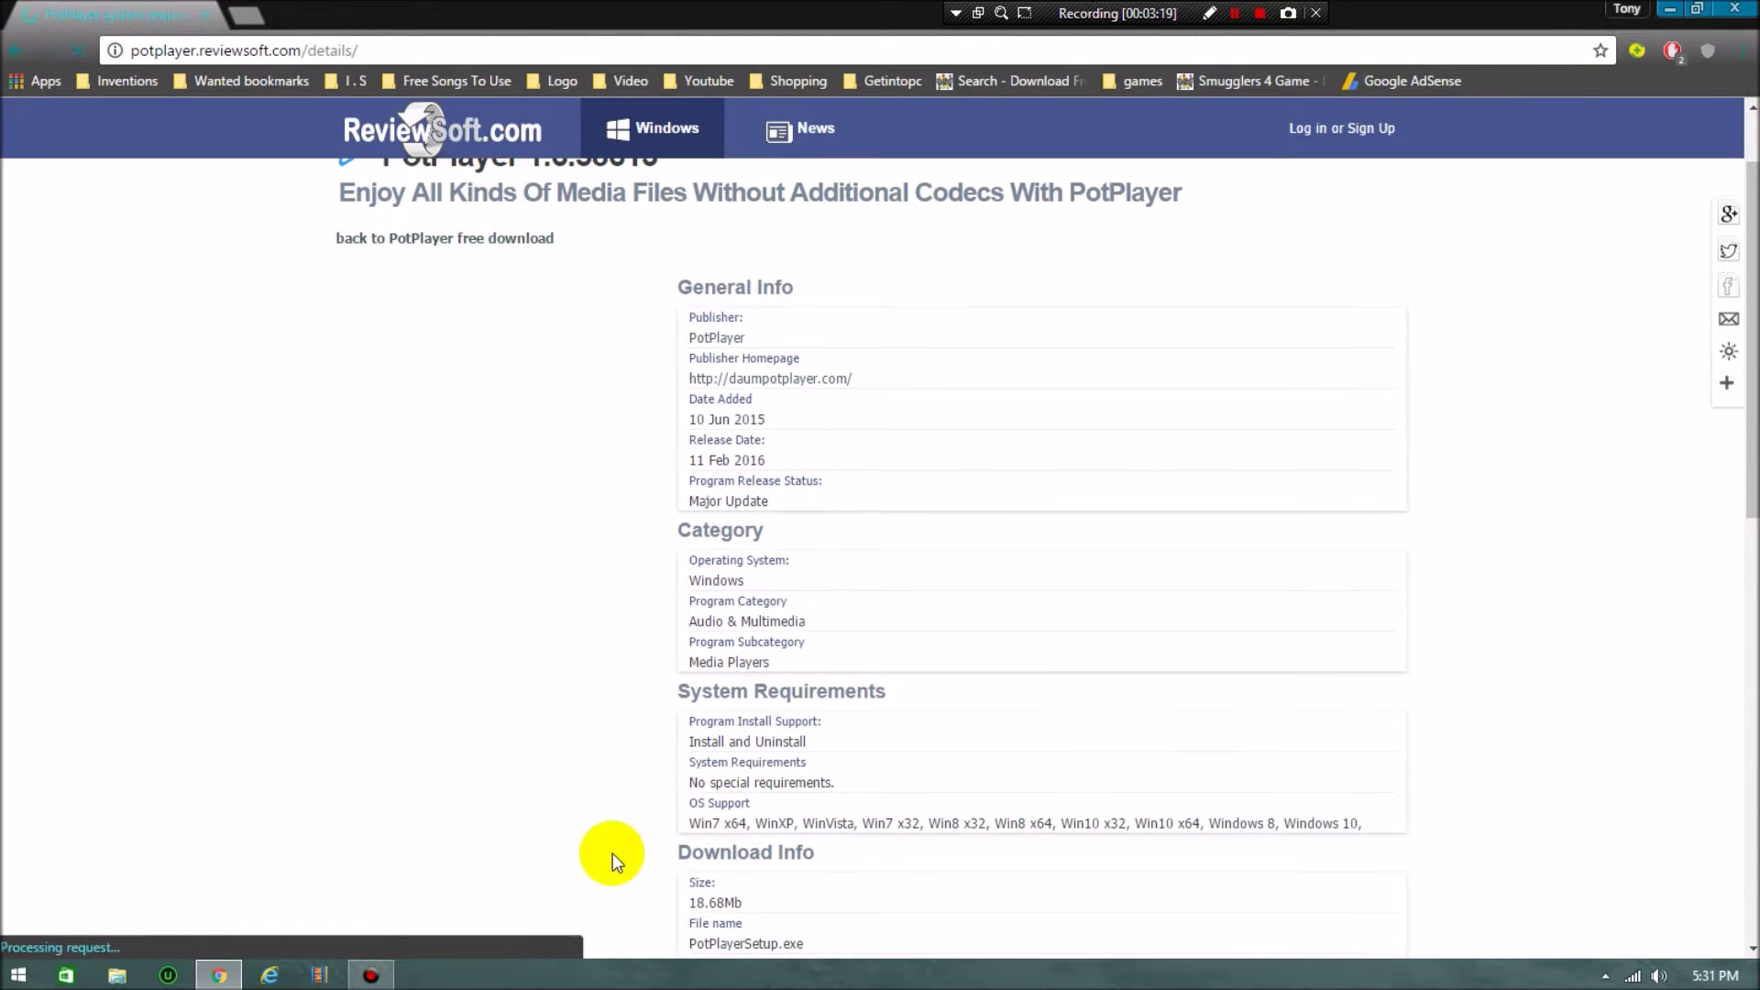
{"action": "scroll", "coordinate": [641, 825], "scroll_direction": "down", "scroll_amount": 1}
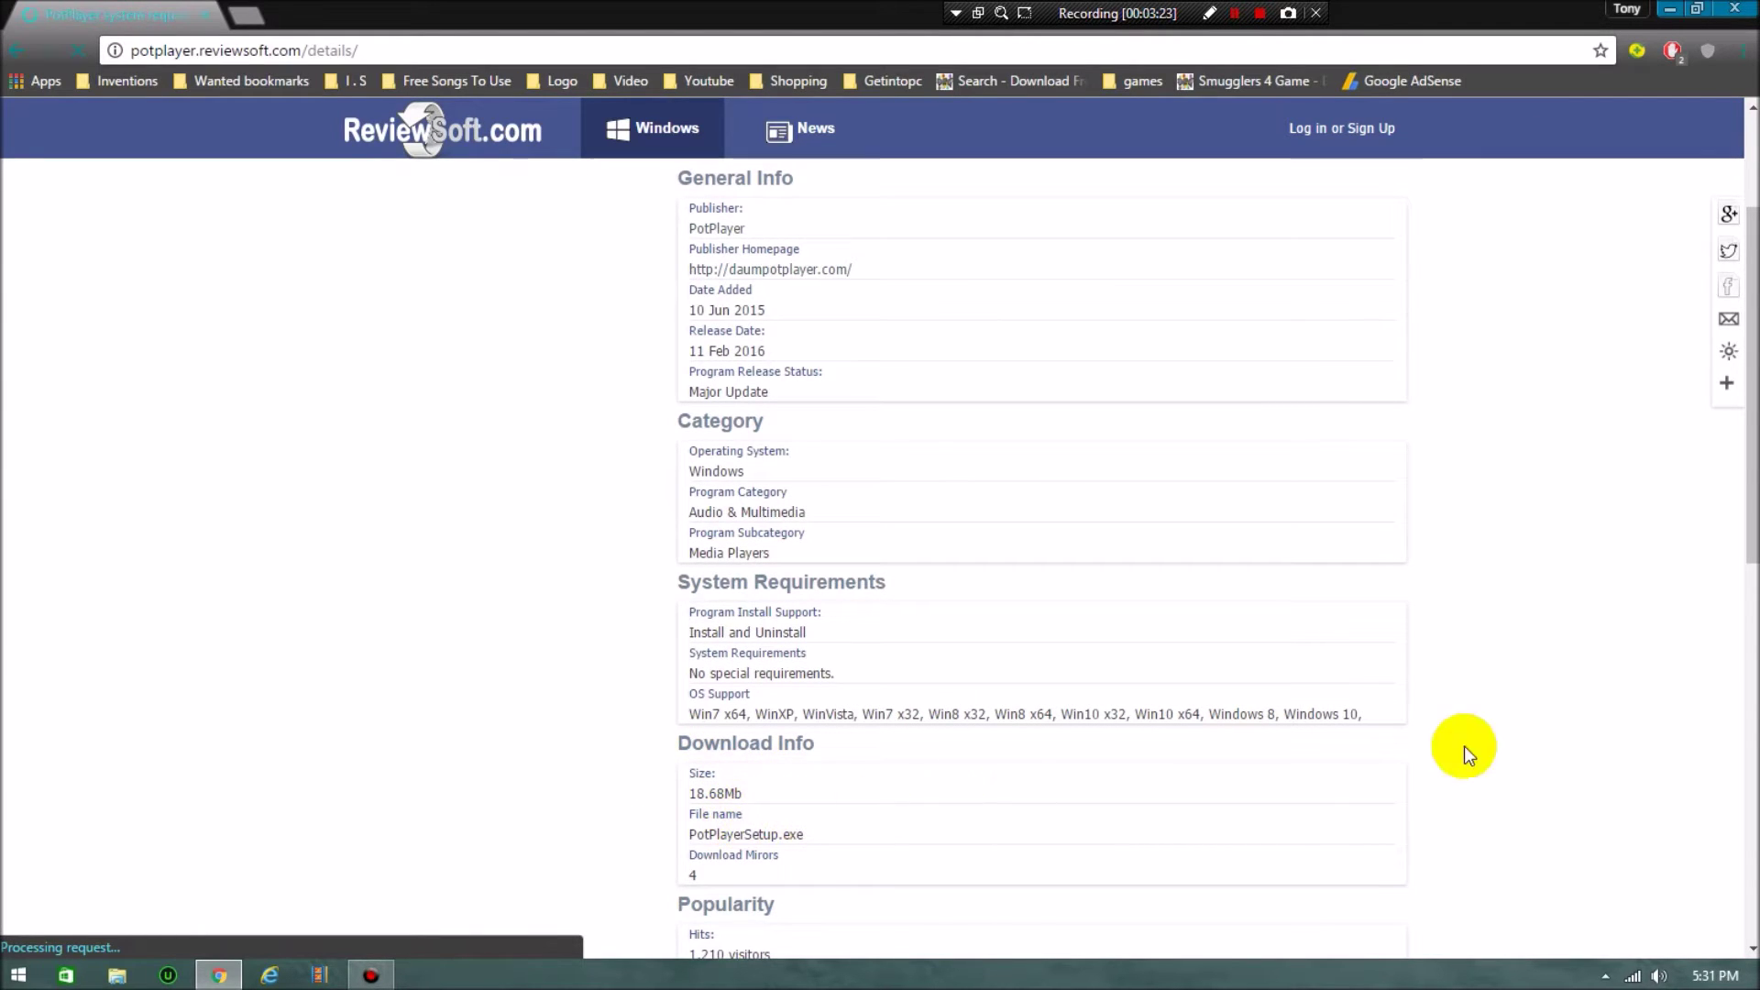
{"action": "scroll", "coordinate": [1091, 763], "scroll_direction": "down", "scroll_amount": 2}
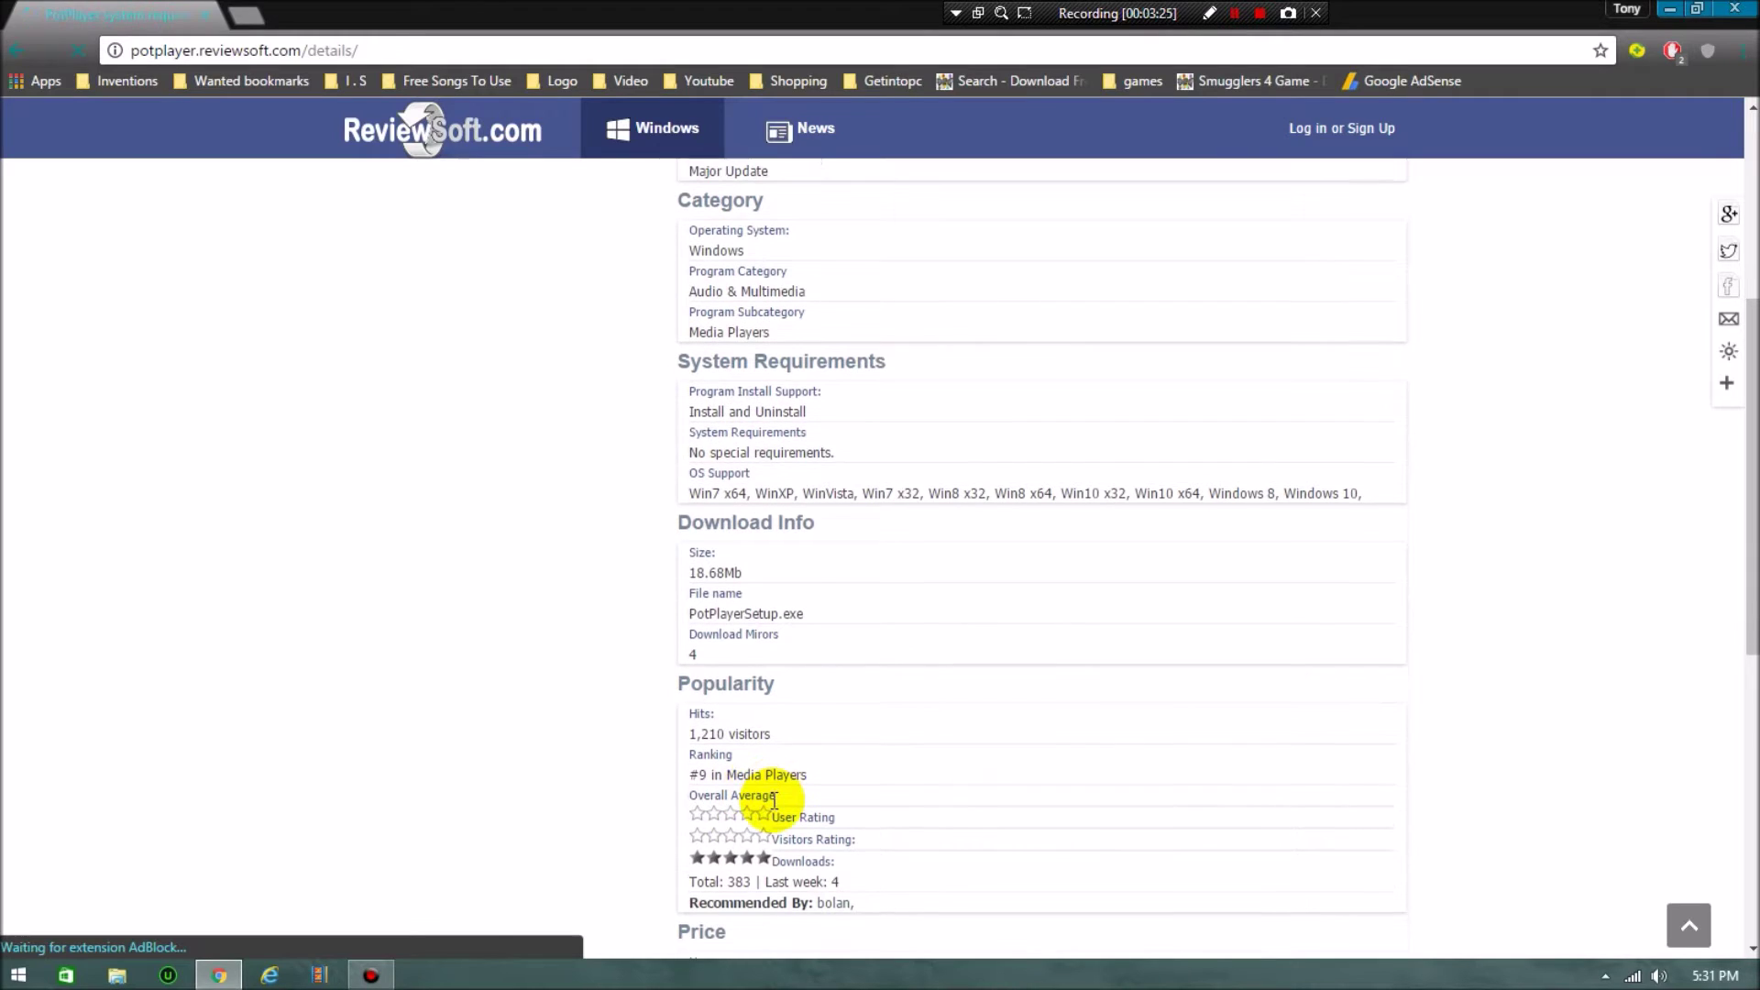
{"action": "scroll", "coordinate": [775, 801], "scroll_direction": "down", "scroll_amount": 4}
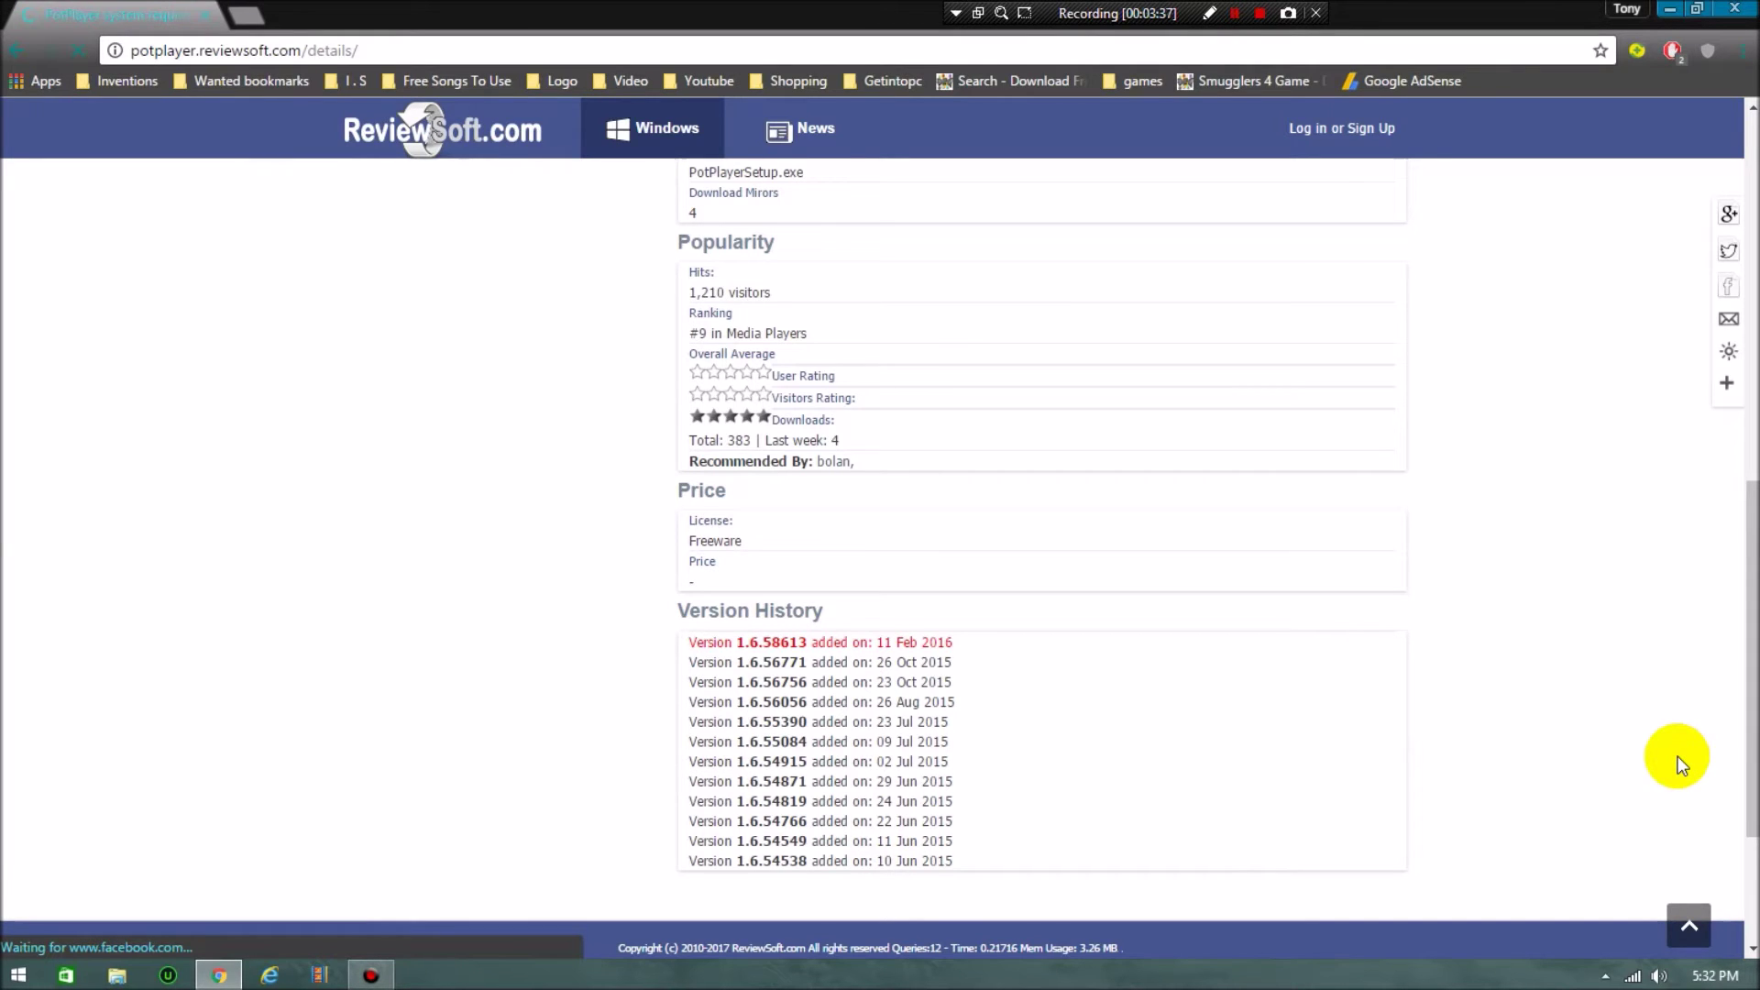
{"action": "scroll", "coordinate": [1676, 753], "scroll_direction": "up", "scroll_amount": 3}
{"action": "scroll", "coordinate": [1667, 748], "scroll_direction": "up", "scroll_amount": 3}
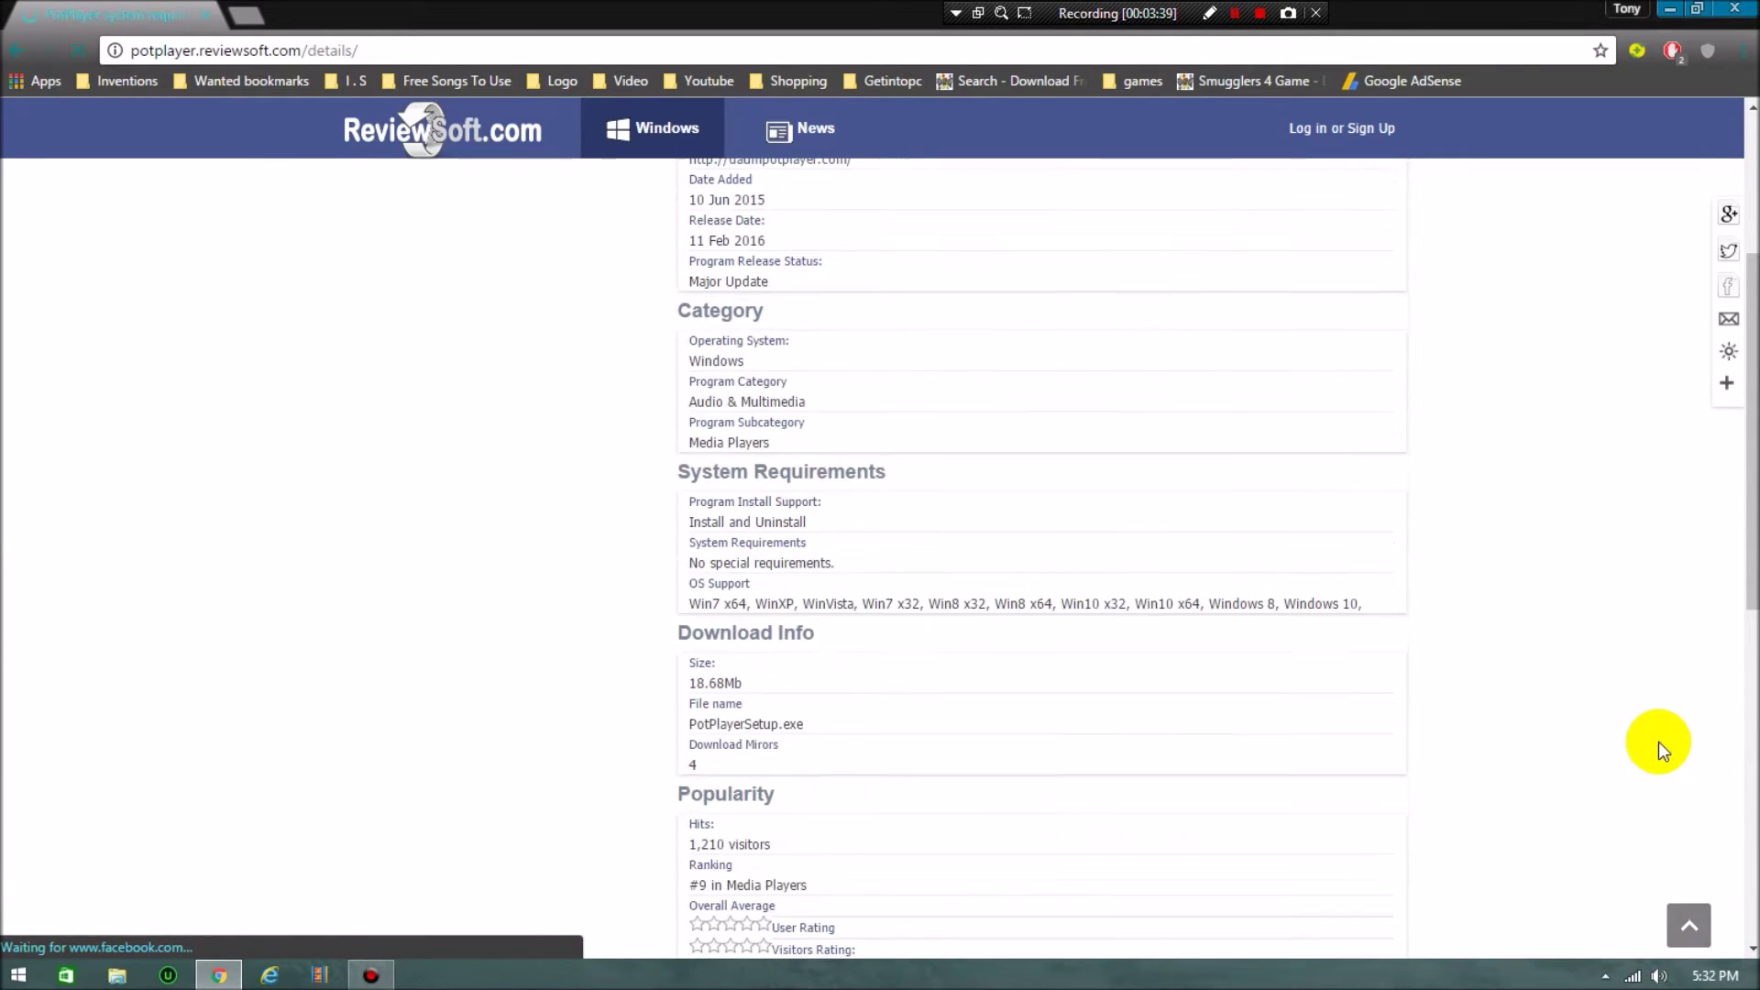
{"action": "scroll", "coordinate": [1658, 740], "scroll_direction": "up", "scroll_amount": 5}
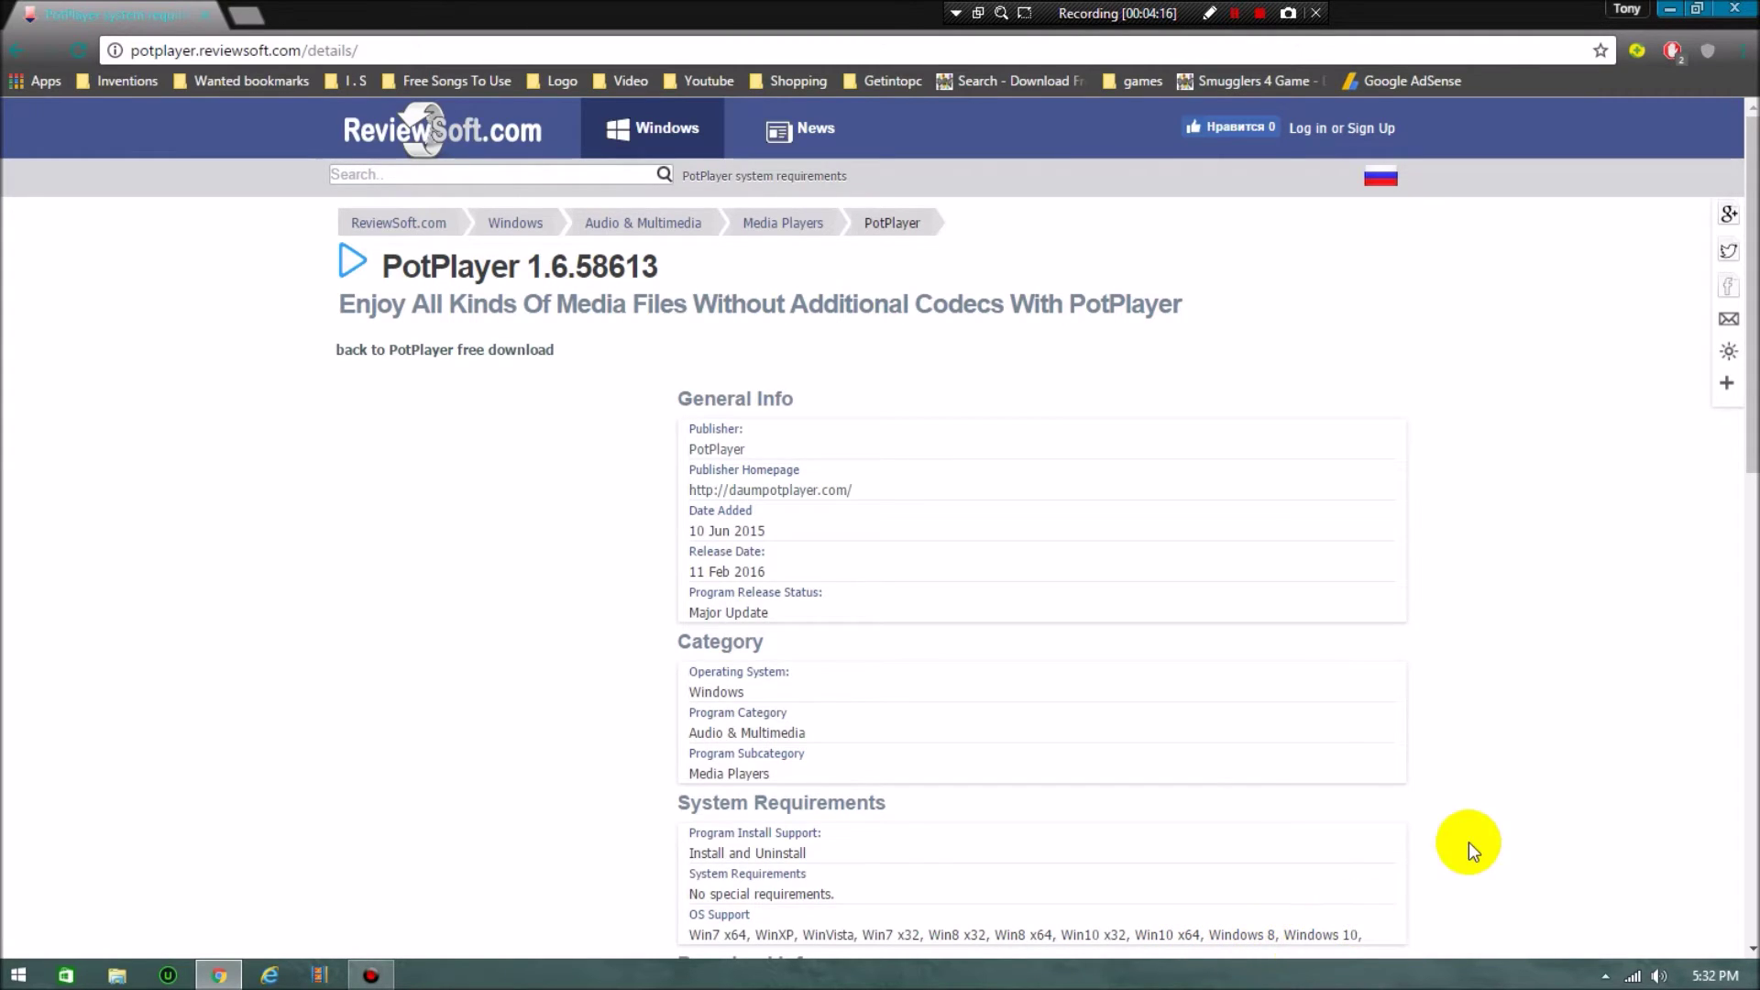
{"action": "scroll", "coordinate": [1467, 842], "scroll_direction": "down", "scroll_amount": 1}
{"action": "scroll", "coordinate": [1229, 840], "scroll_direction": "down", "scroll_amount": 2}
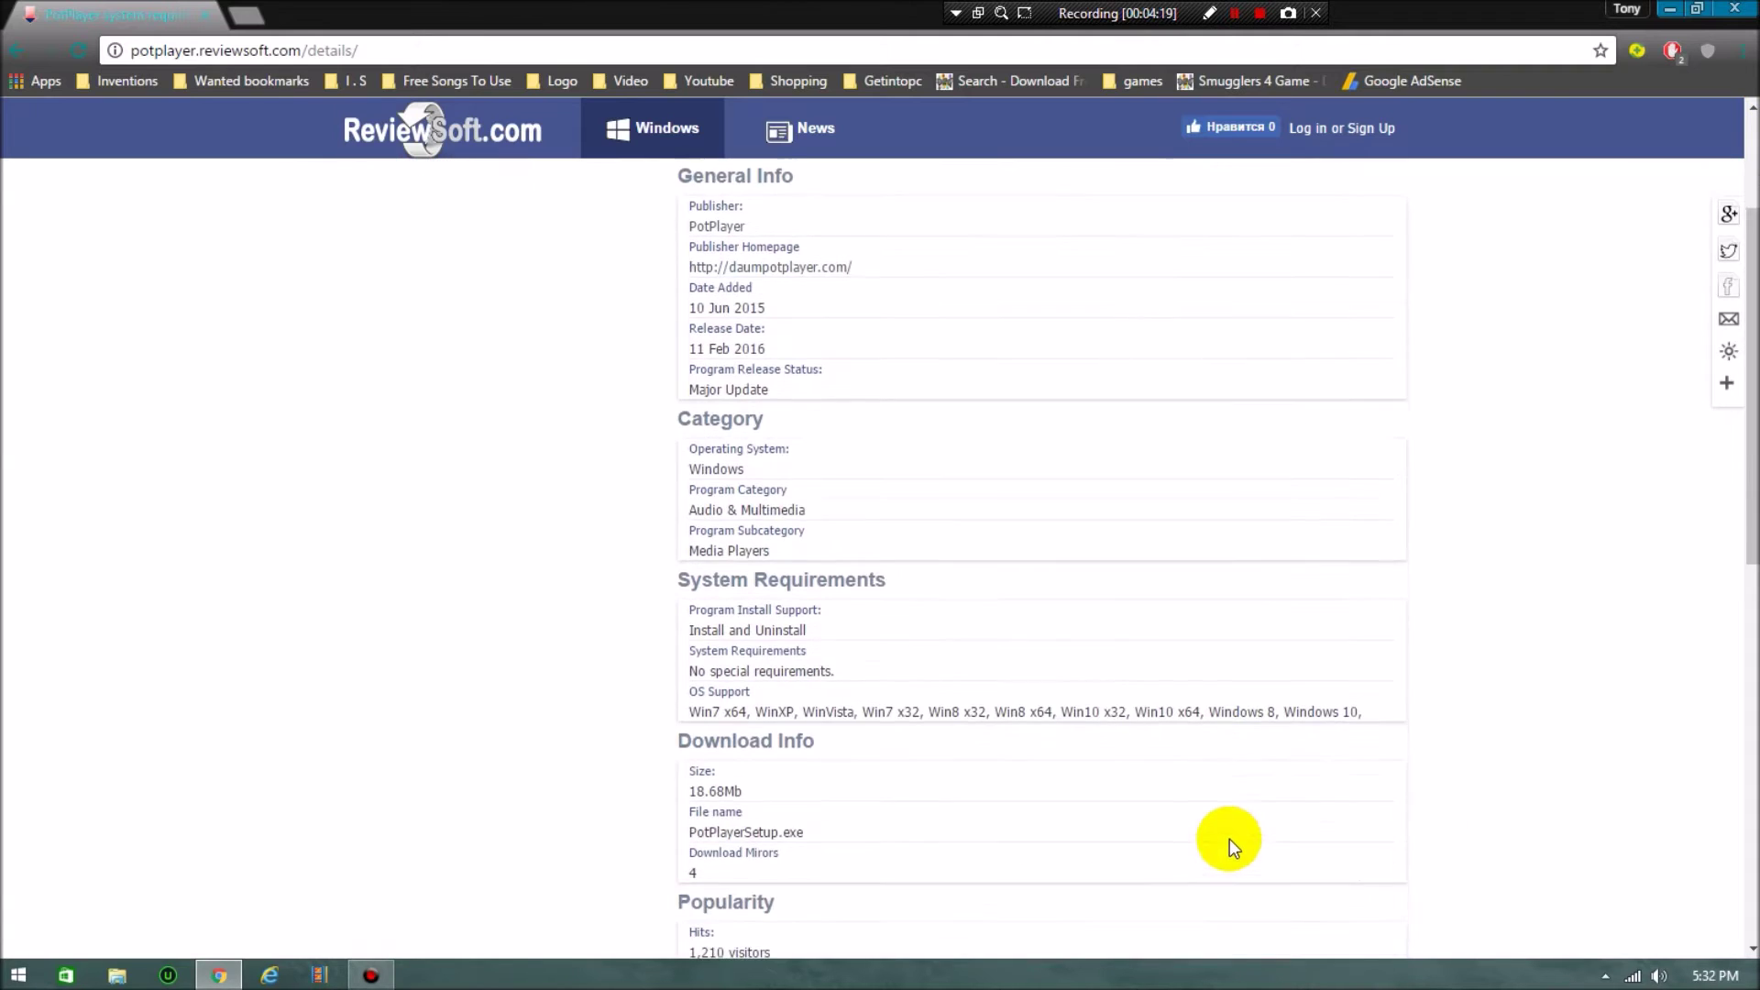
Examine the PotPlayer page's popularity, price and version history sections, and minimize the browser.
{"action": "scroll", "coordinate": [803, 793], "scroll_direction": "down", "scroll_amount": 5}
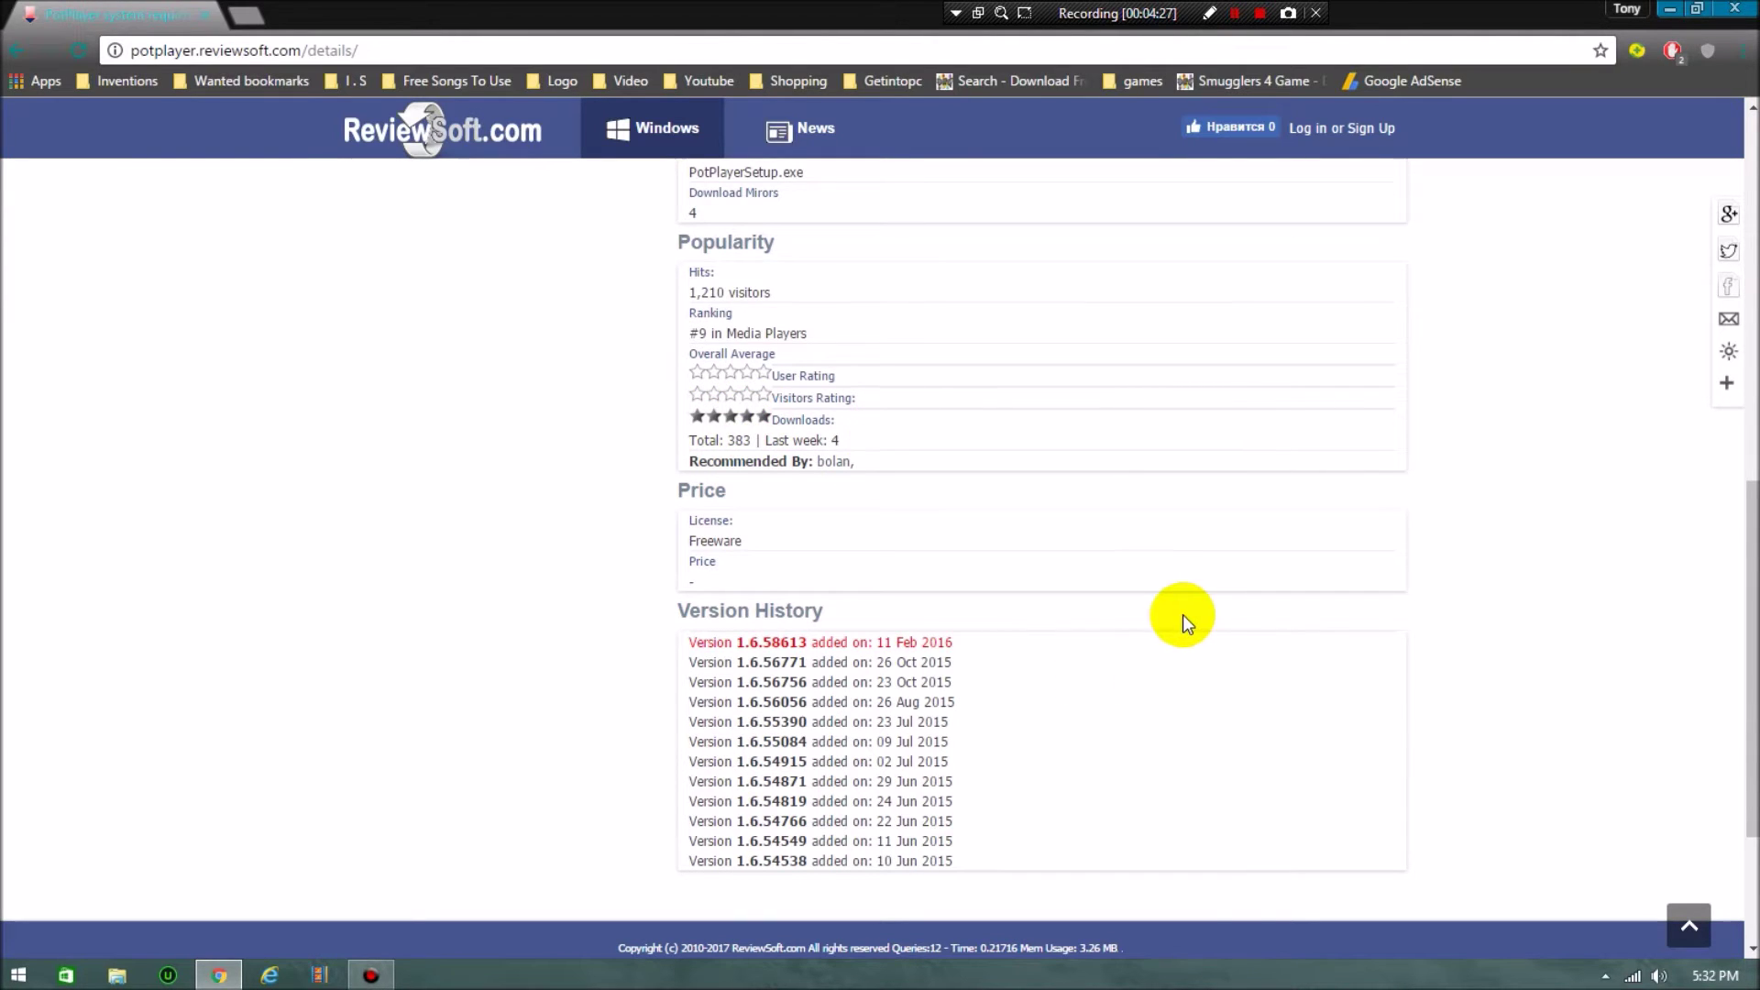
{"action": "scroll", "coordinate": [1182, 614], "scroll_direction": "down", "scroll_amount": 1}
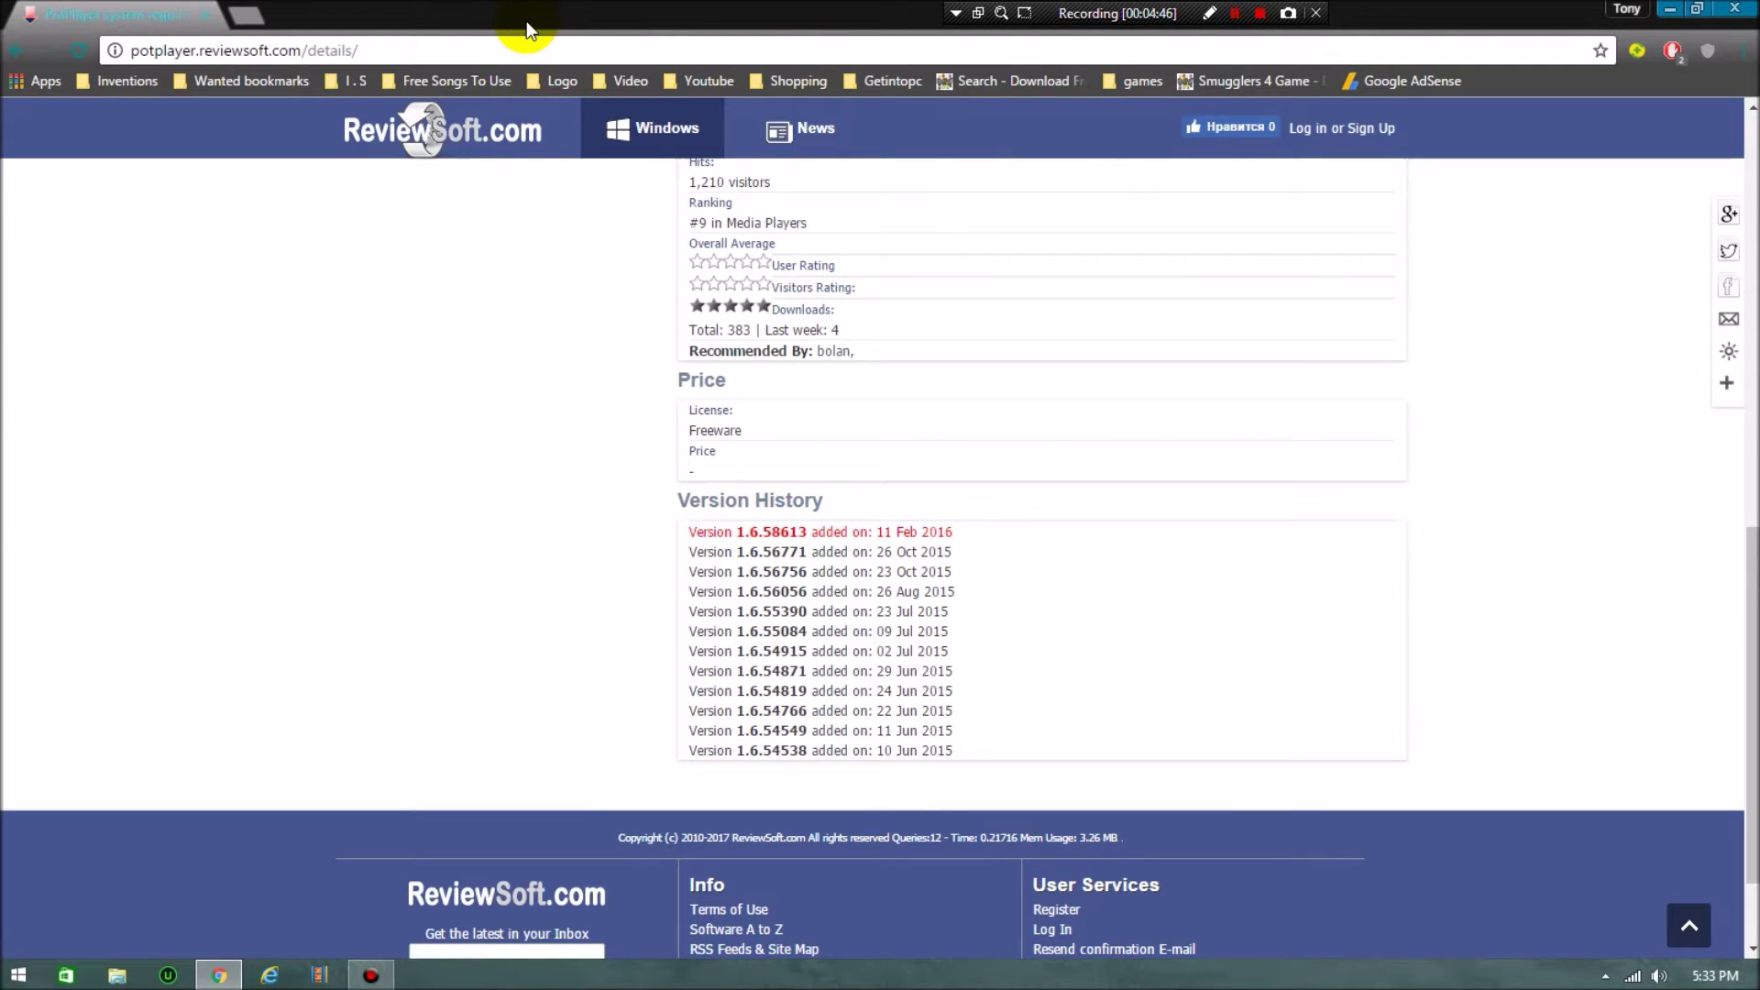
{"action": "left_click", "coordinate": [1669, 10]}
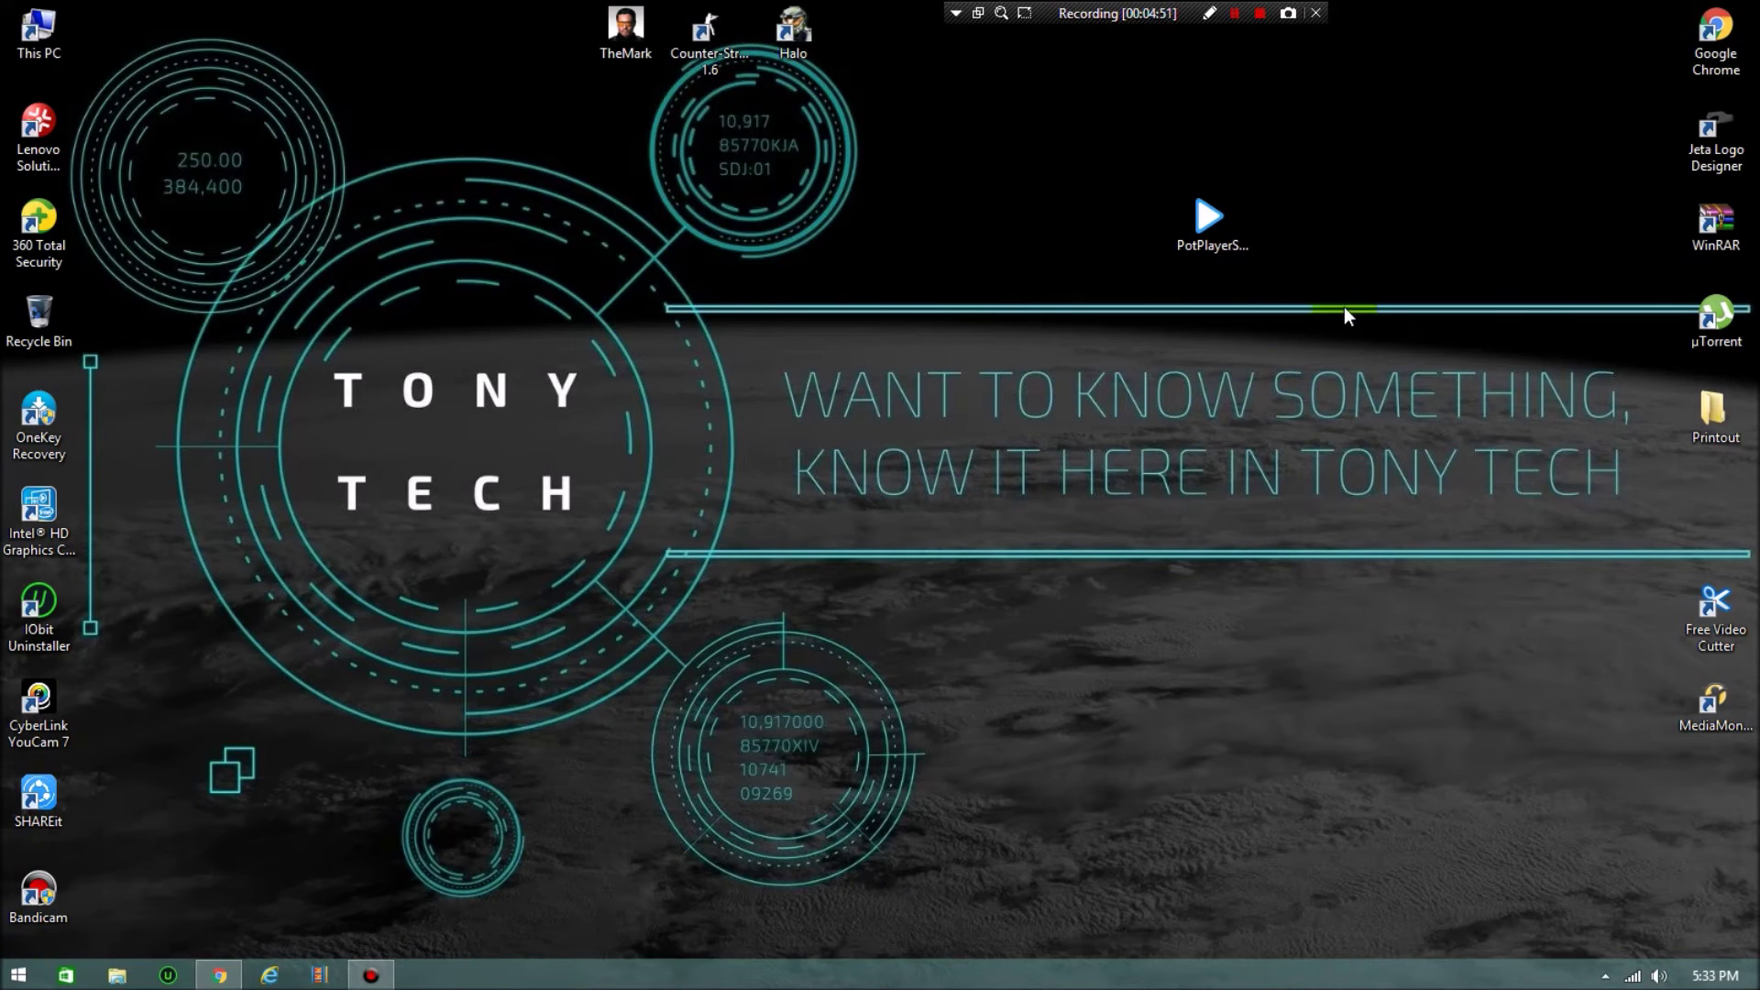
Draw a red rectangle around the PotPlayer setup file on the desktop and leave drawing mode.
{"action": "left_click", "coordinate": [1209, 13]}
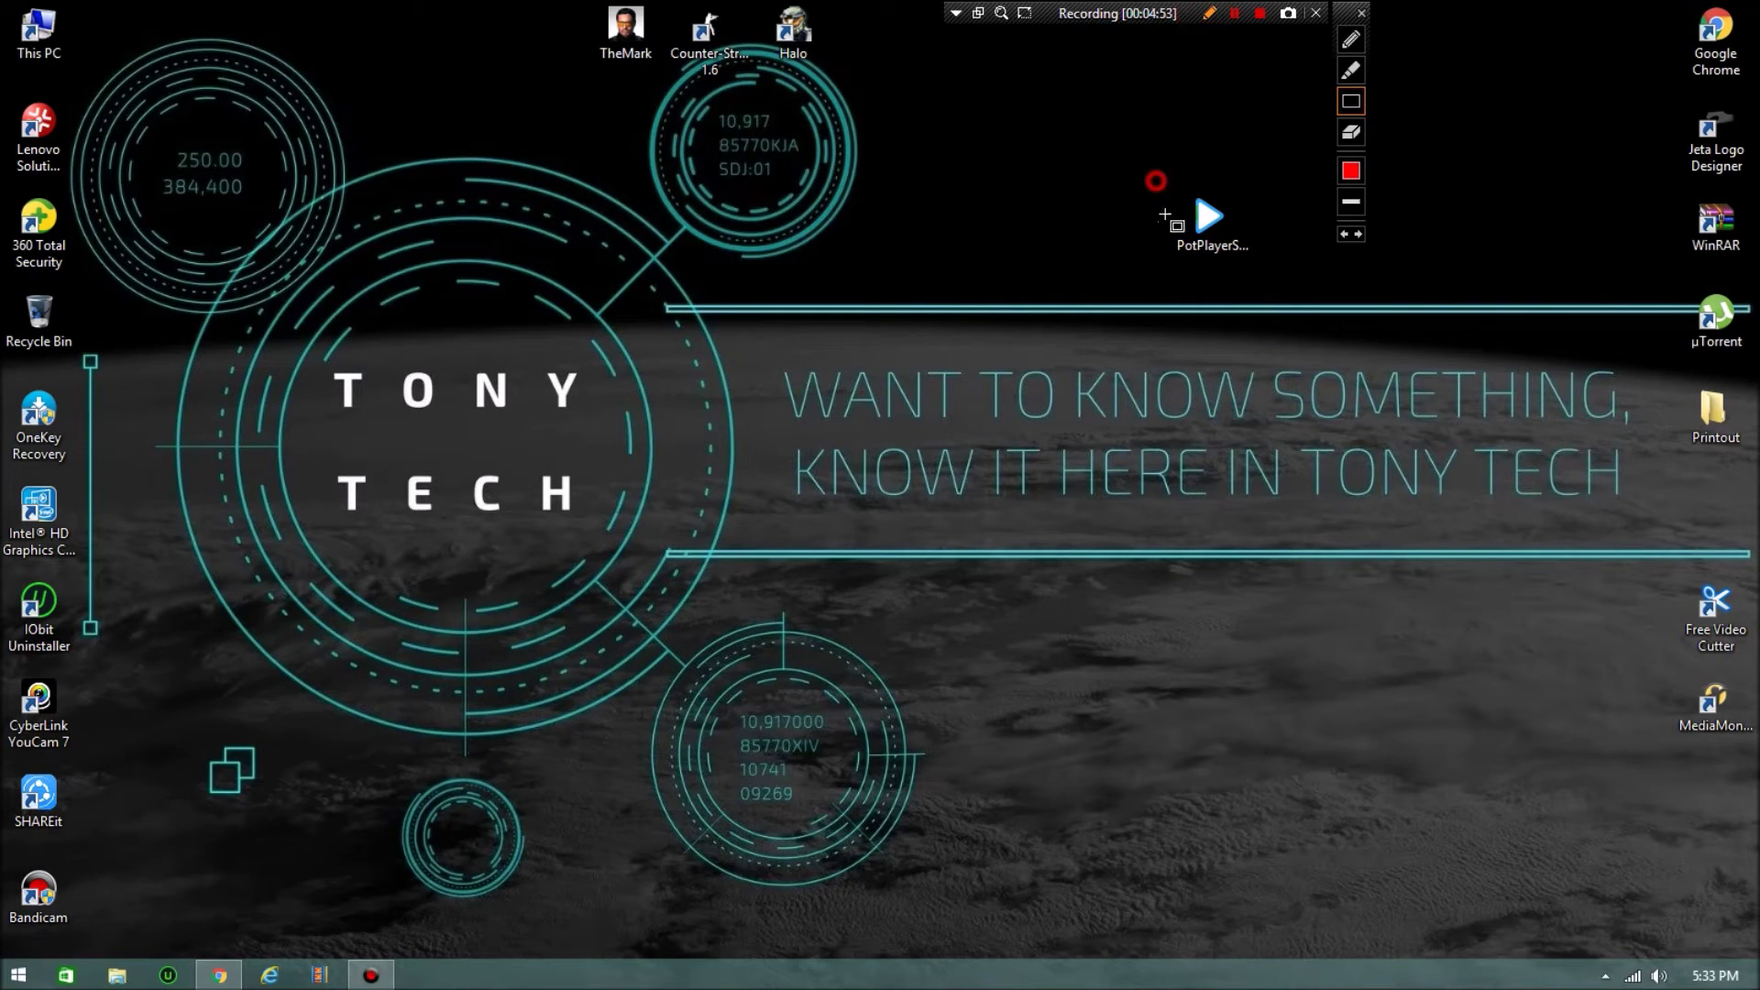
{"action": "left_click_drag", "start_coordinate": [1156, 181], "coordinate": [1275, 275]}
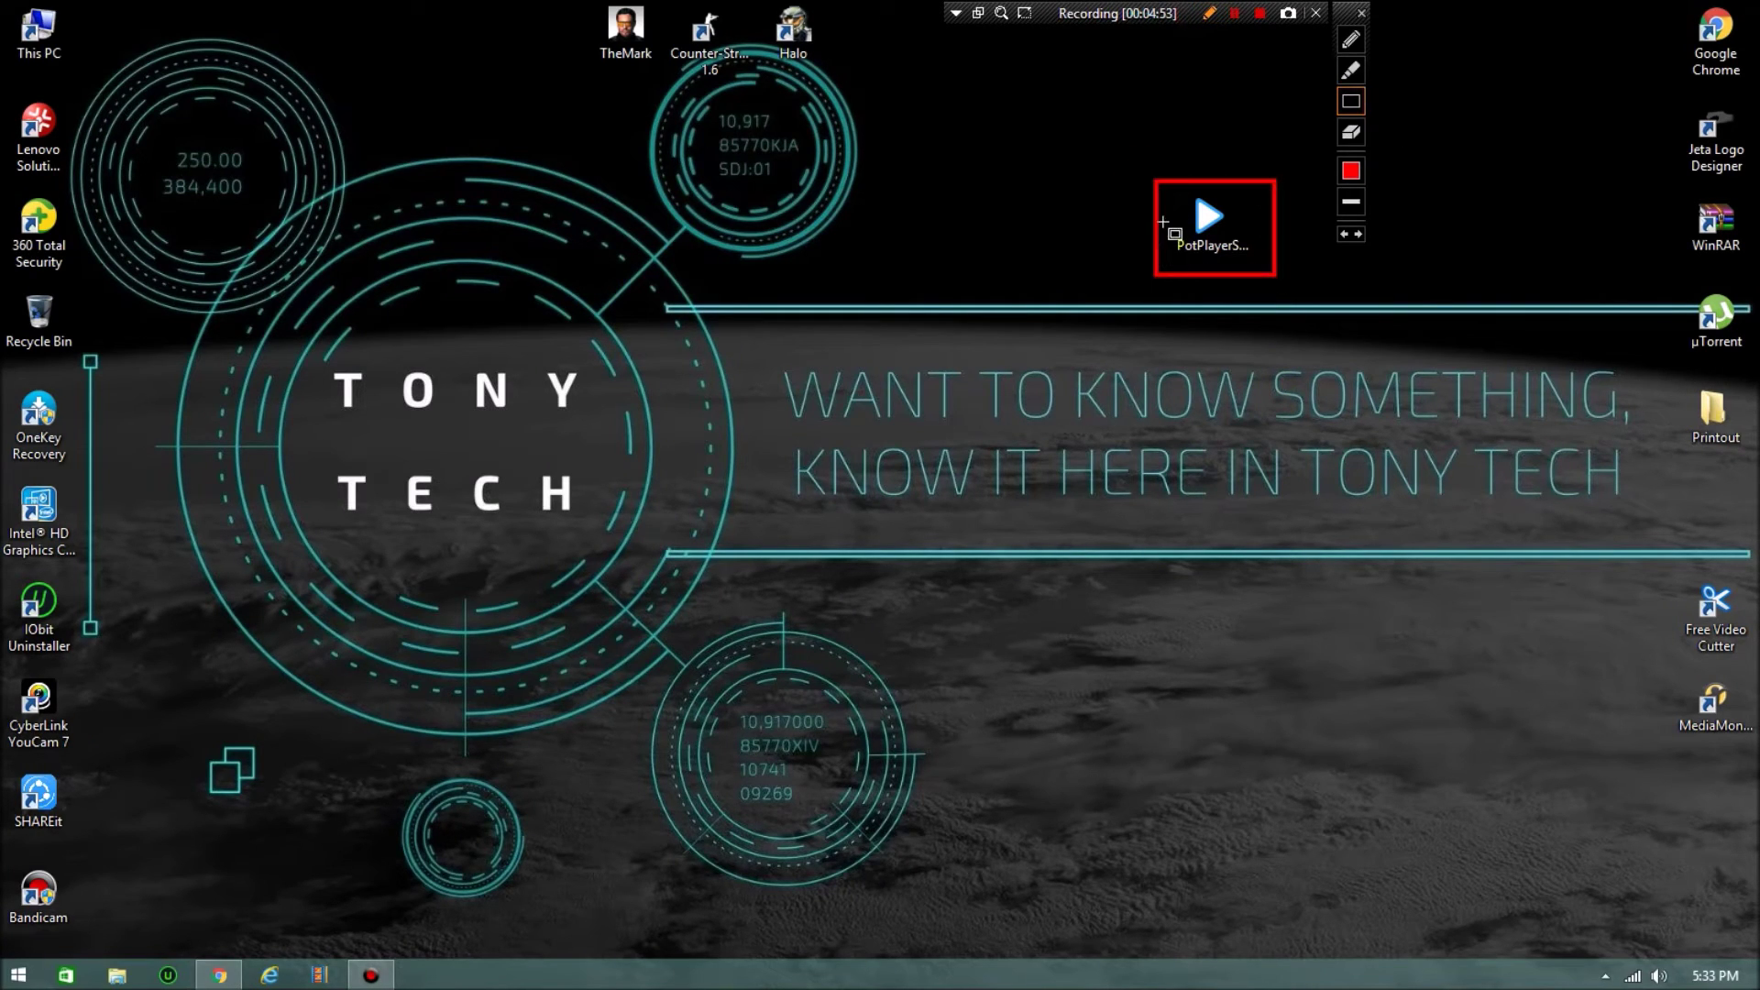
{"action": "left_click", "coordinate": [1341, 233]}
{"action": "left_click", "coordinate": [1209, 13]}
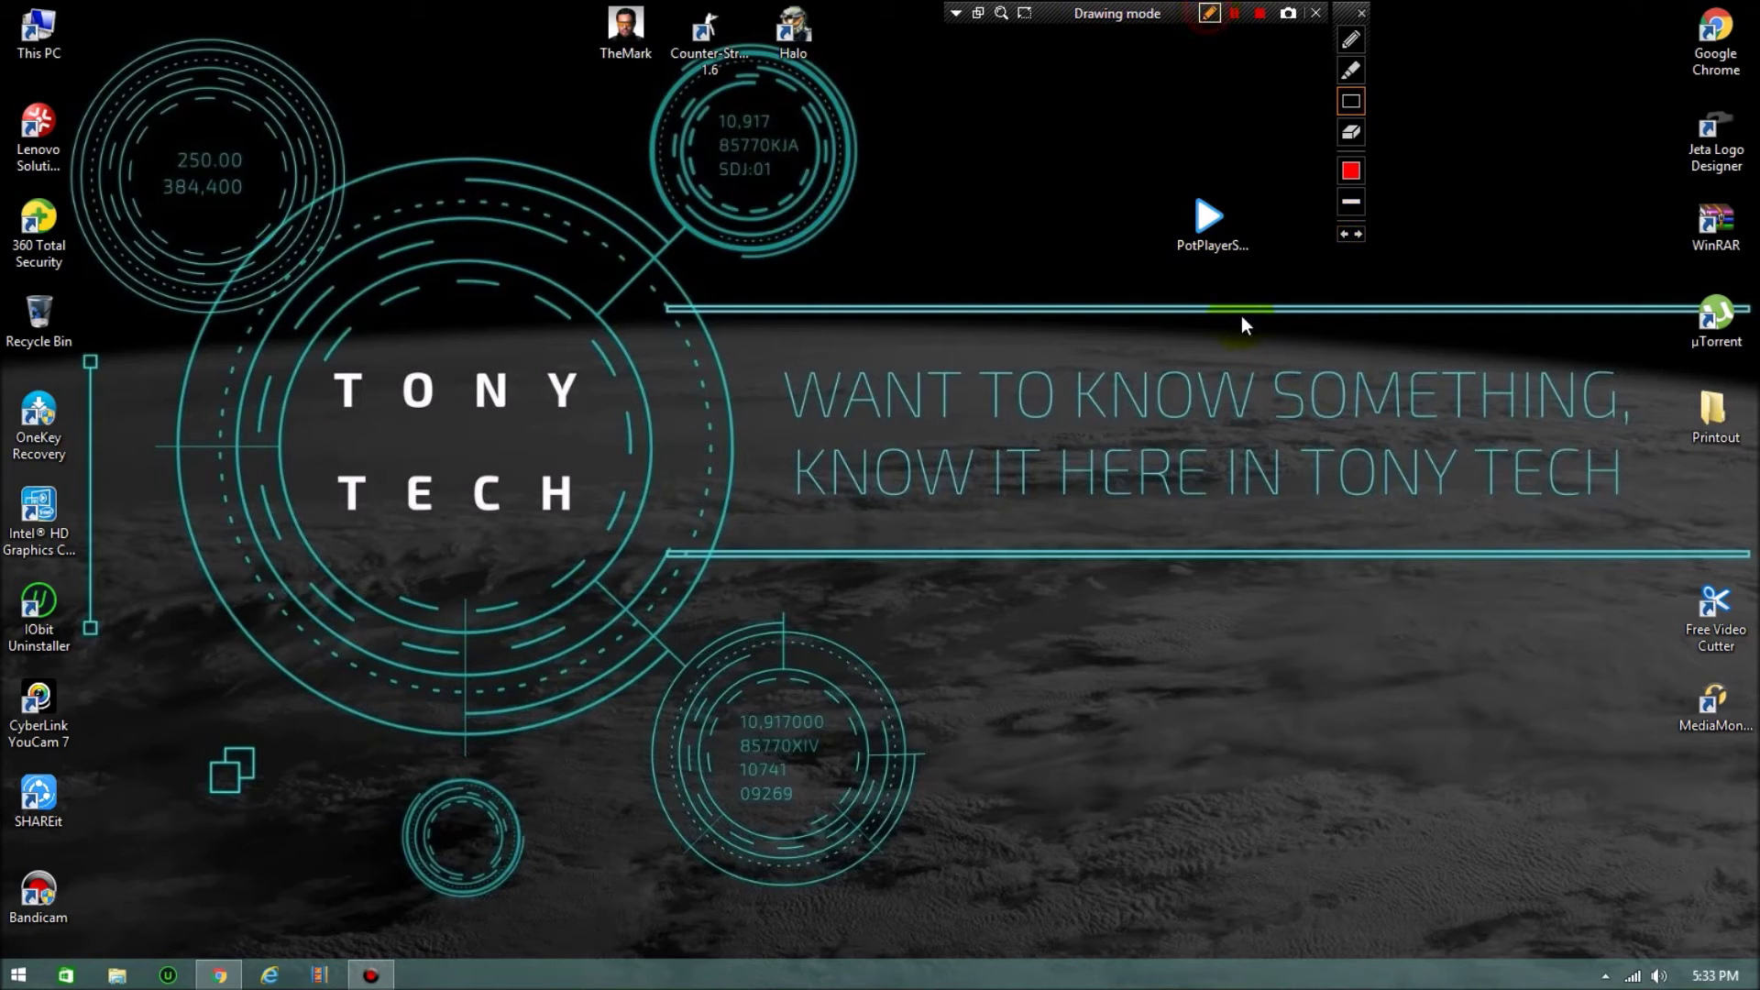
Run the PotPlayer setup file from the desktop and choose English as the installer language.
{"action": "mouse_move", "coordinate": [1199, 209]}
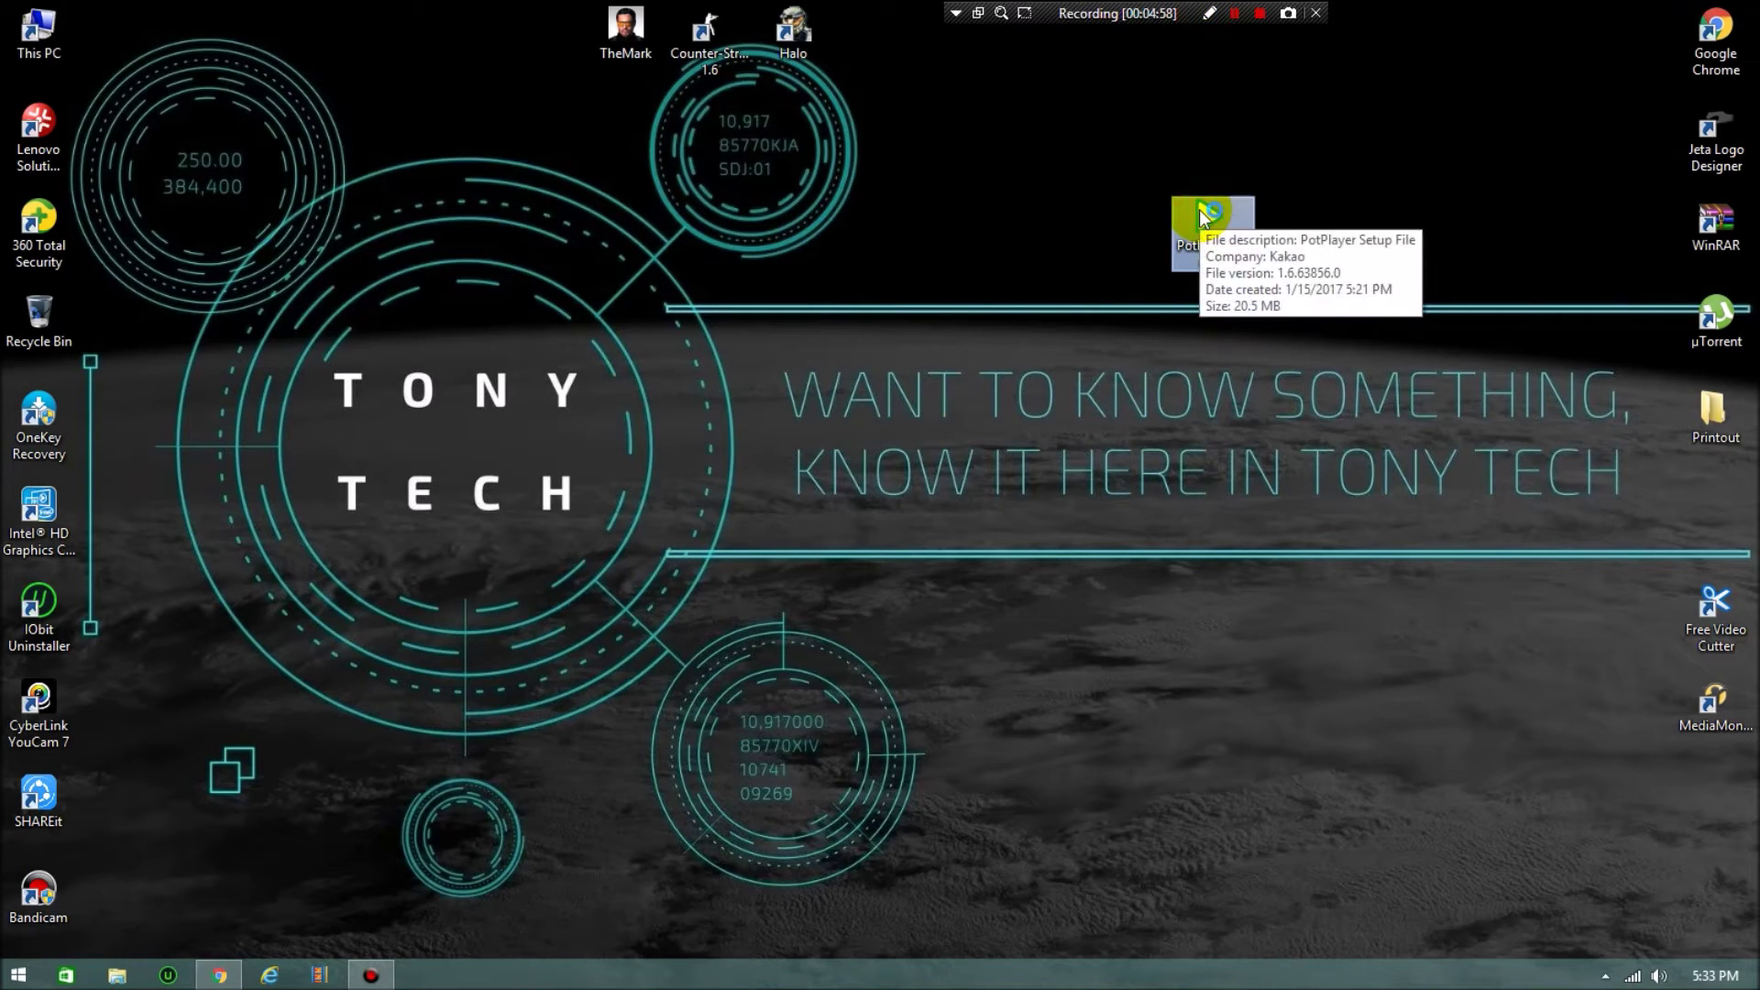
{"action": "left_click", "coordinate": [1153, 267]}
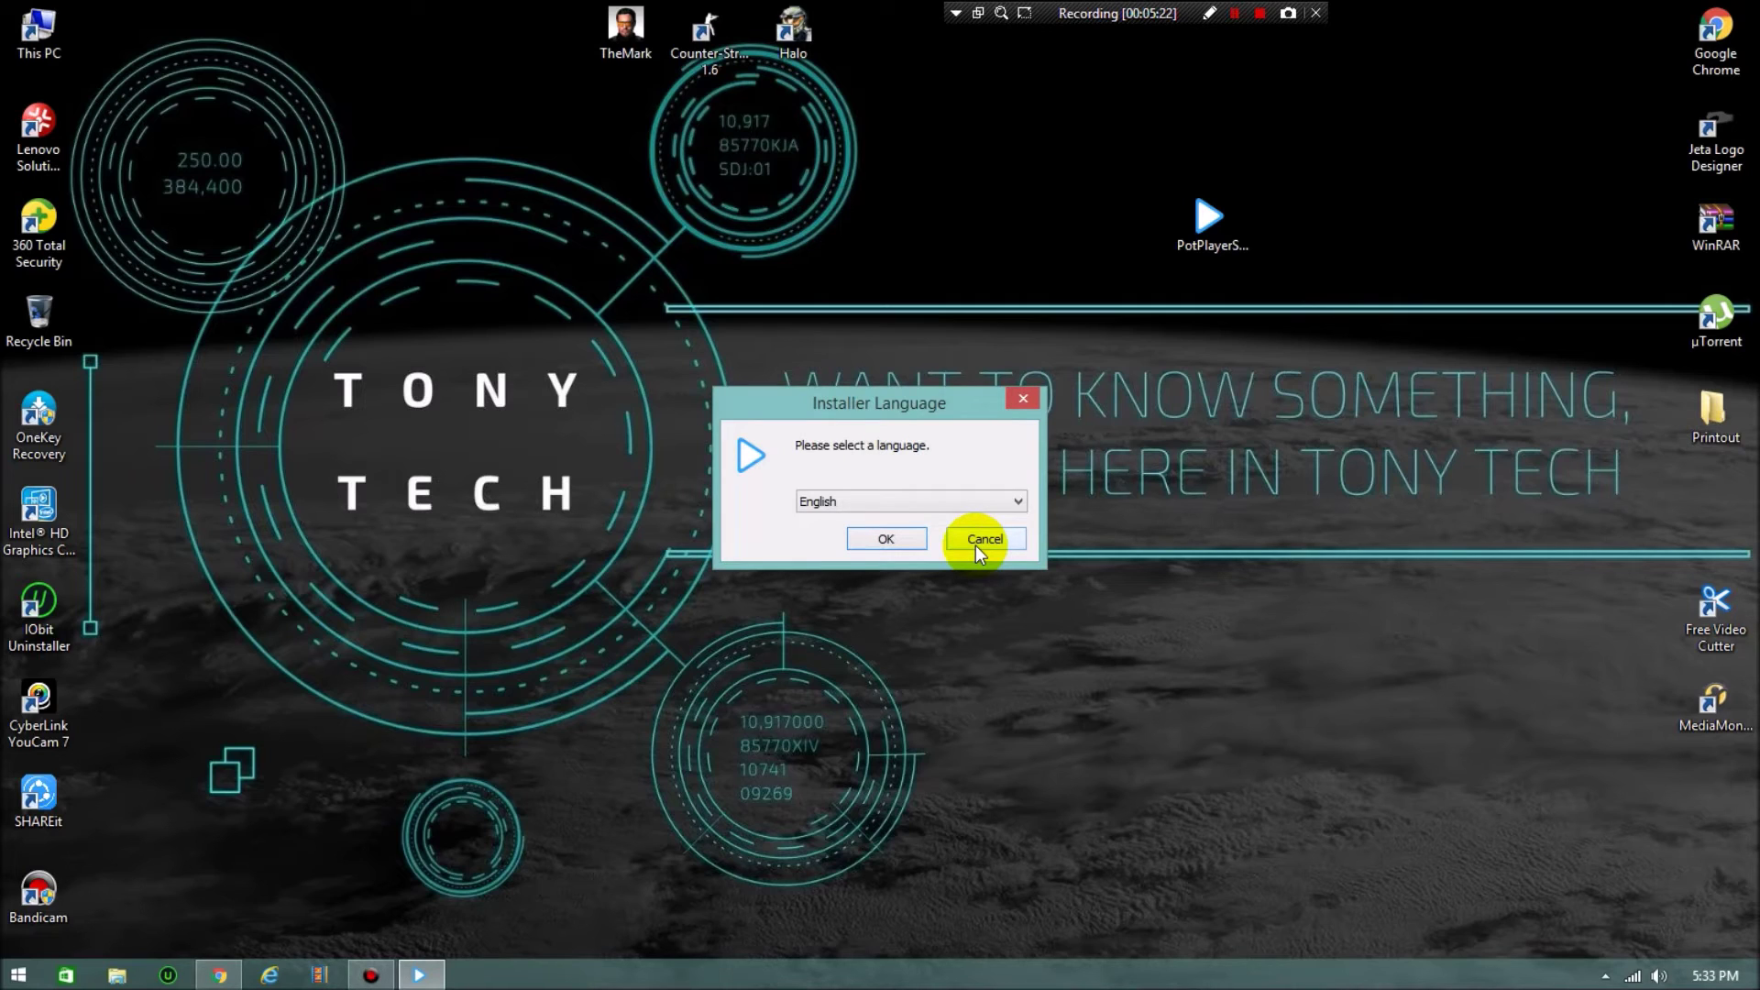
{"action": "left_click", "coordinate": [948, 505]}
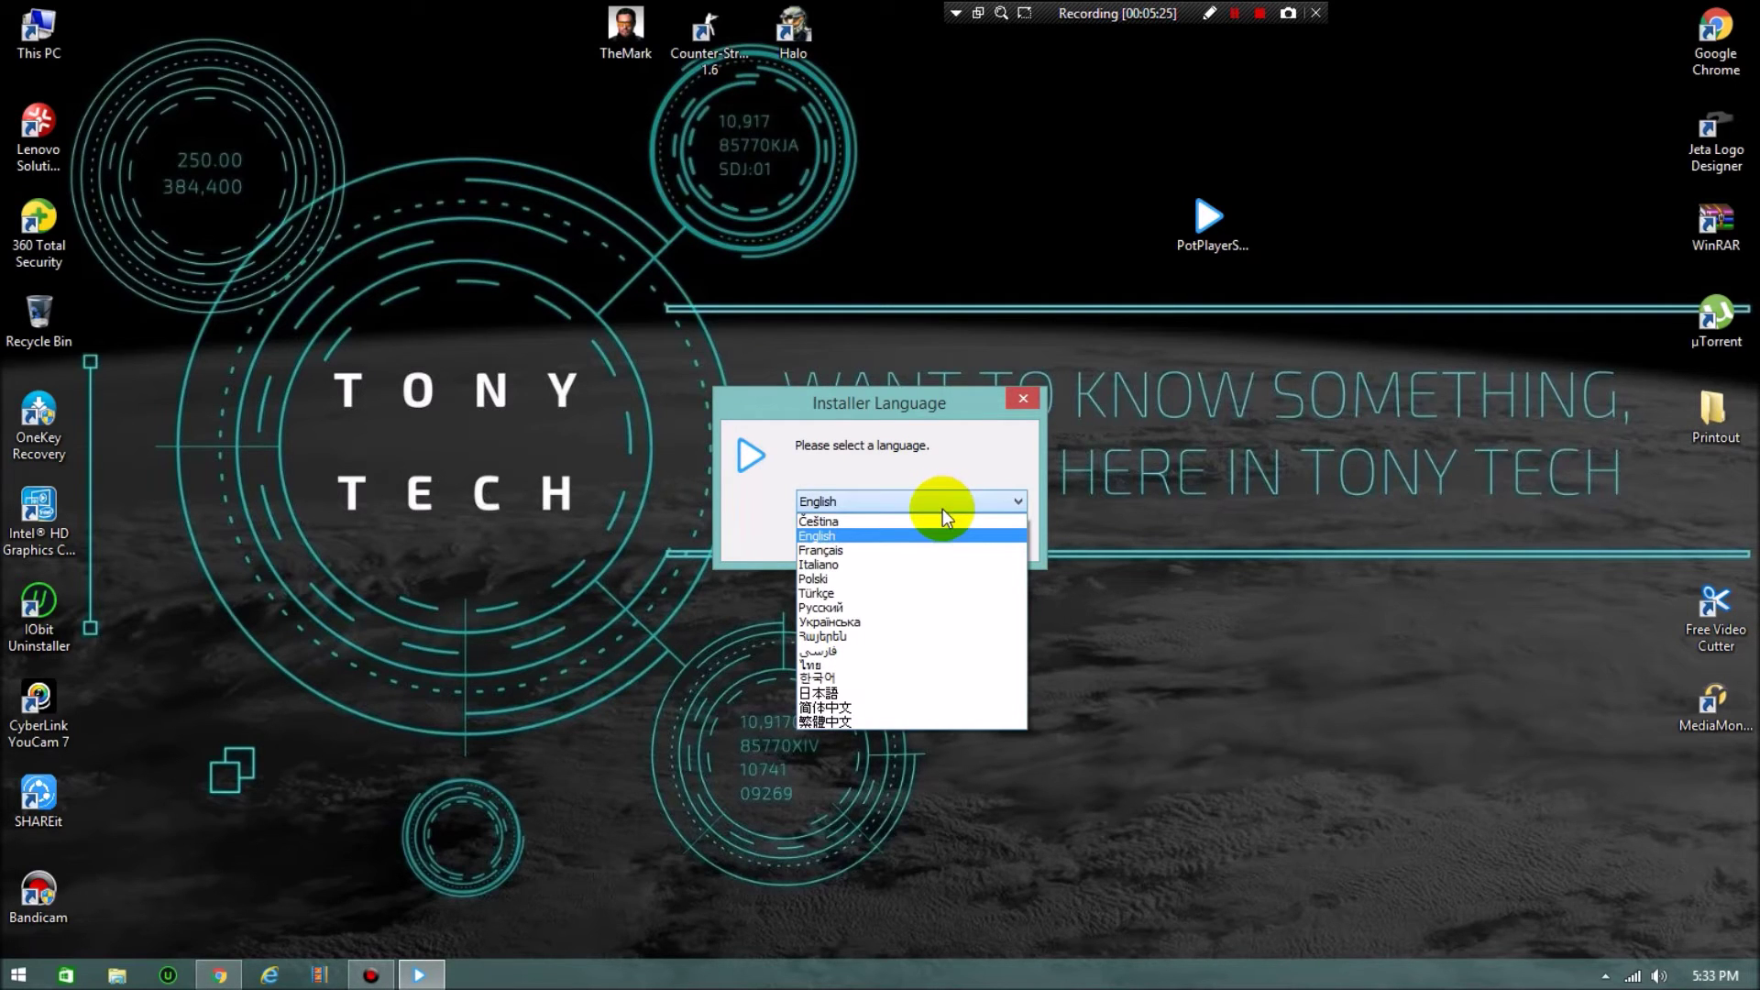
{"action": "left_click", "coordinate": [894, 537]}
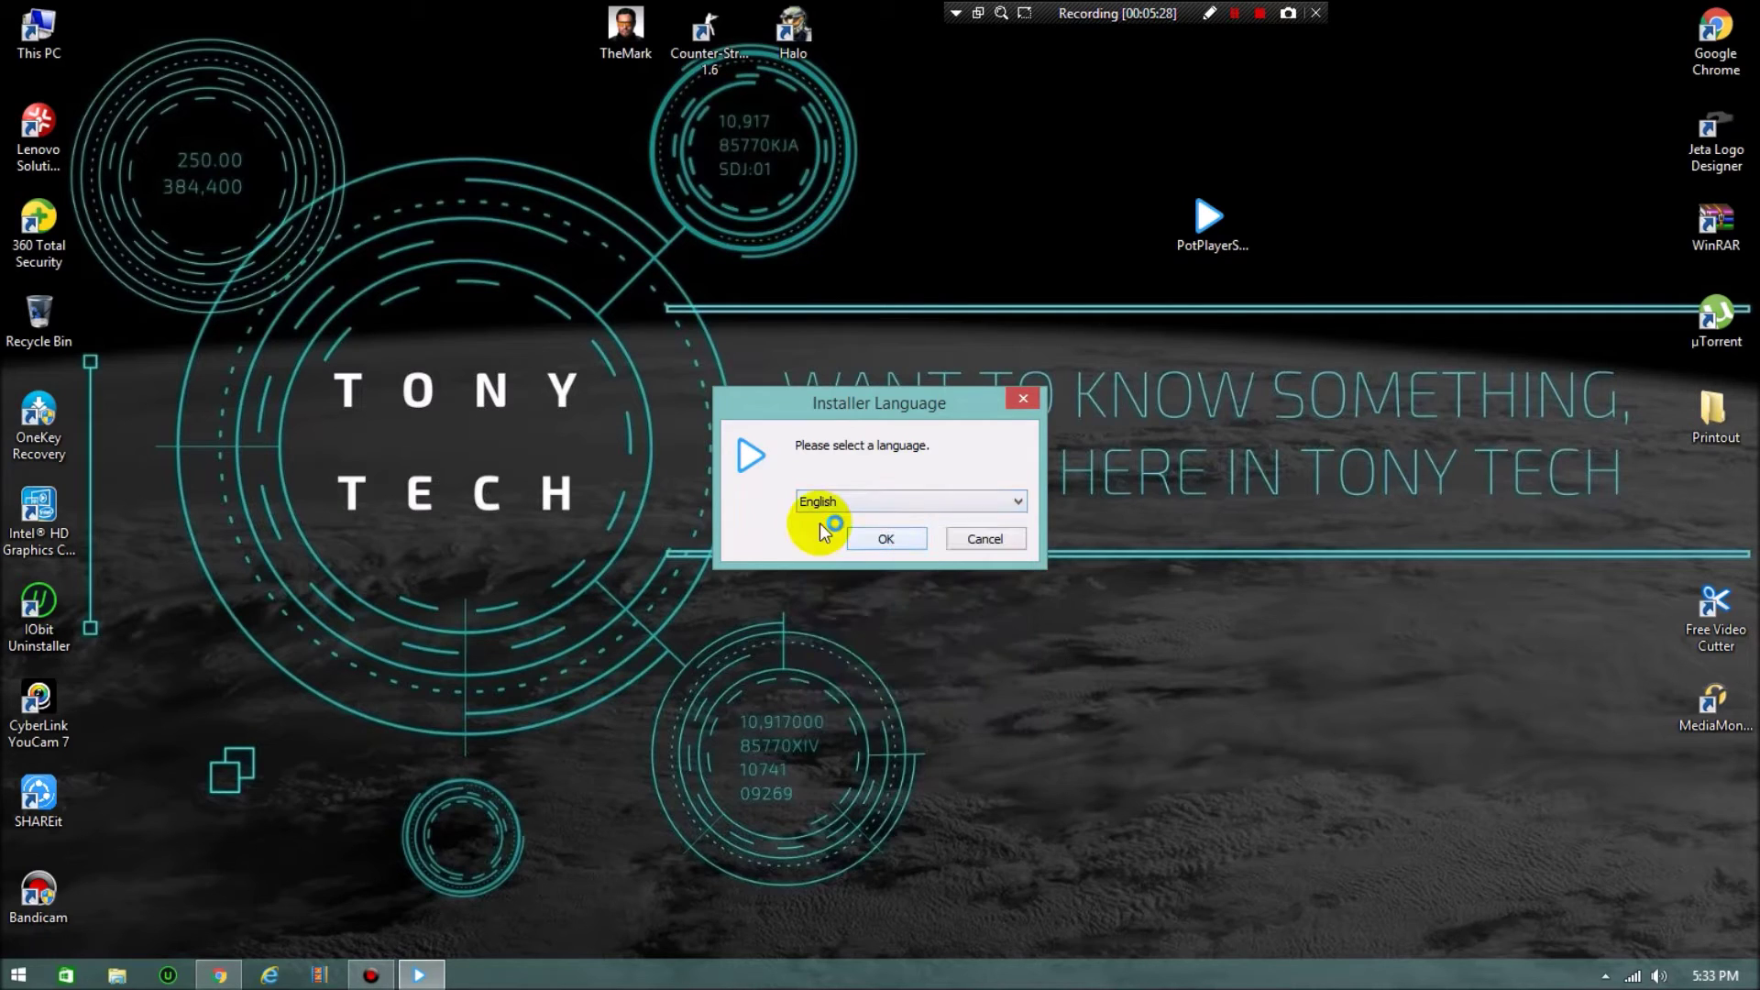
{"action": "left_click", "coordinate": [878, 543]}
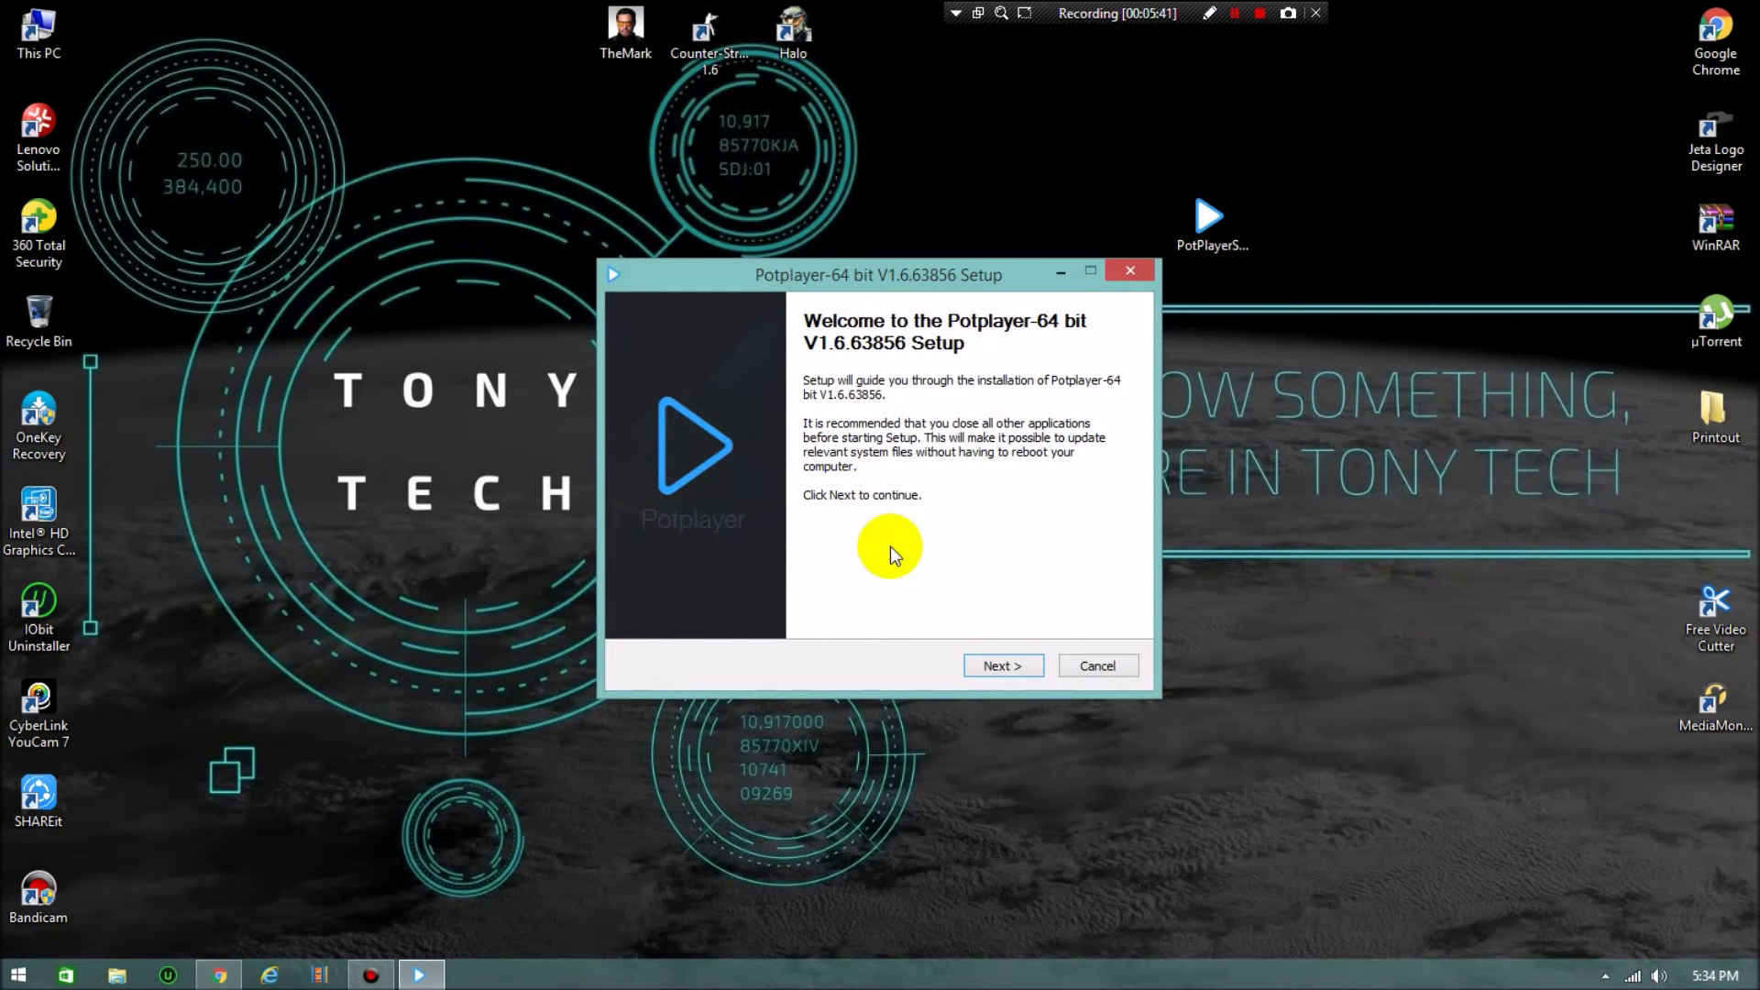
Accept the Potplayer-64 bit license agreement and proceed with the default components.
{"action": "left_click", "coordinate": [976, 671]}
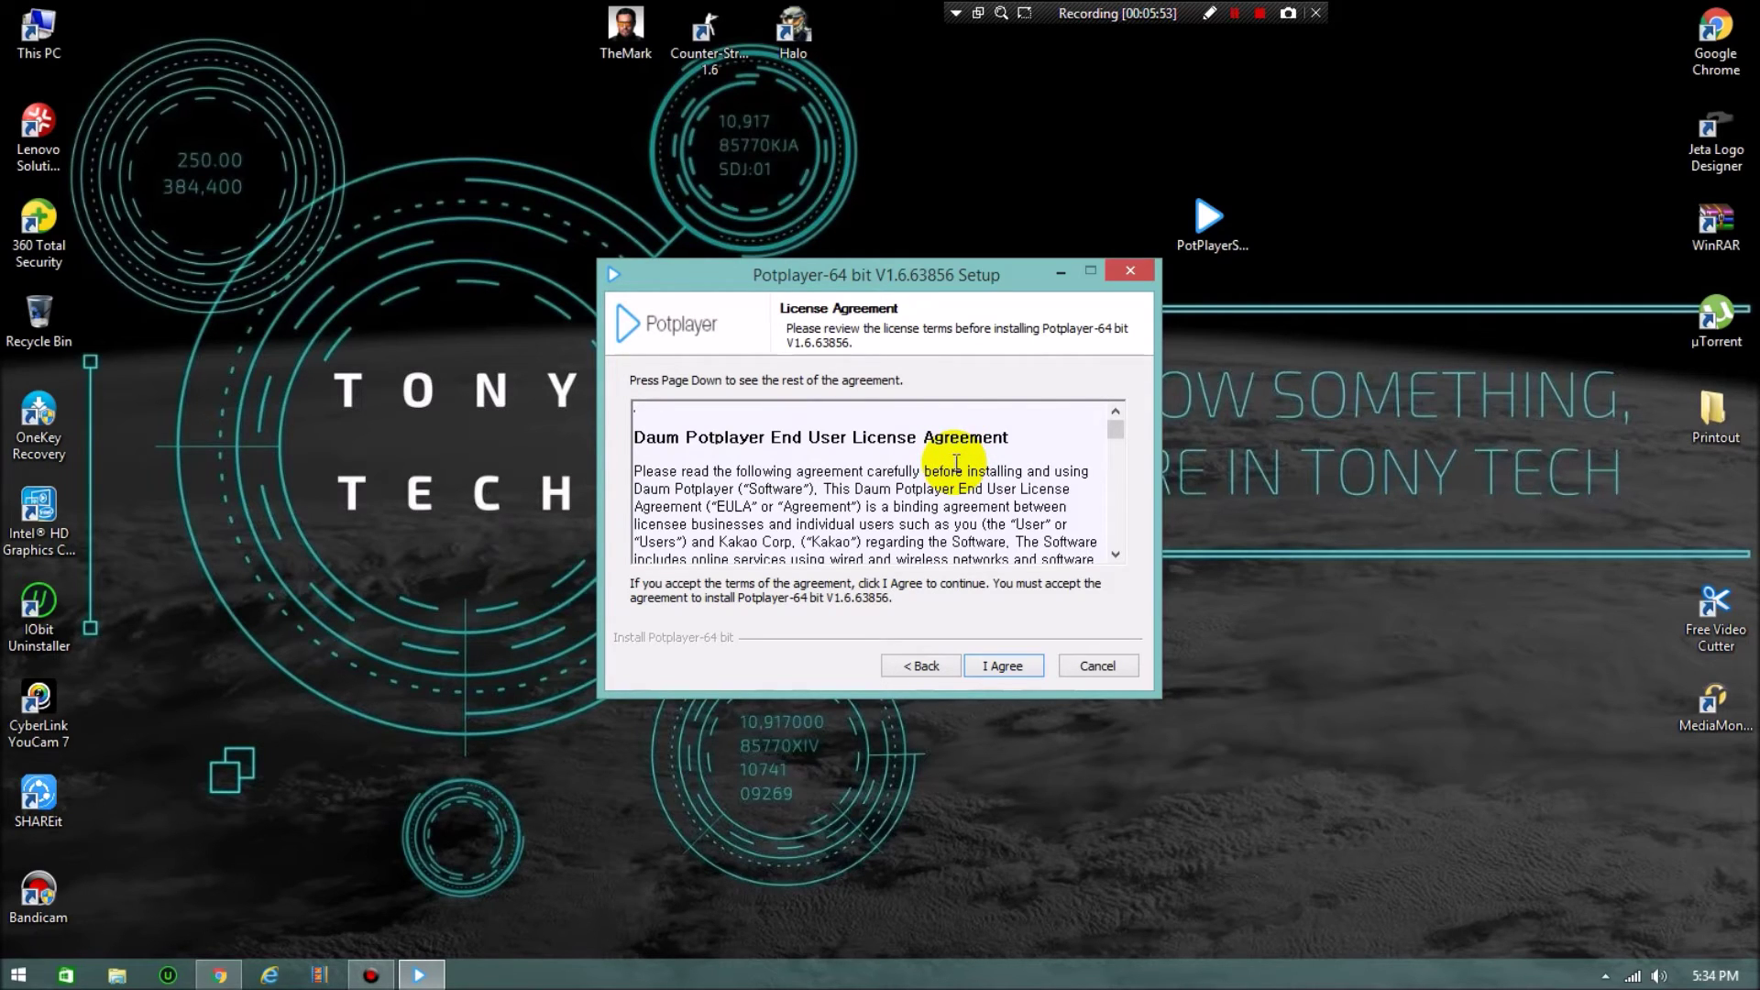
{"action": "left_click", "coordinate": [1003, 670]}
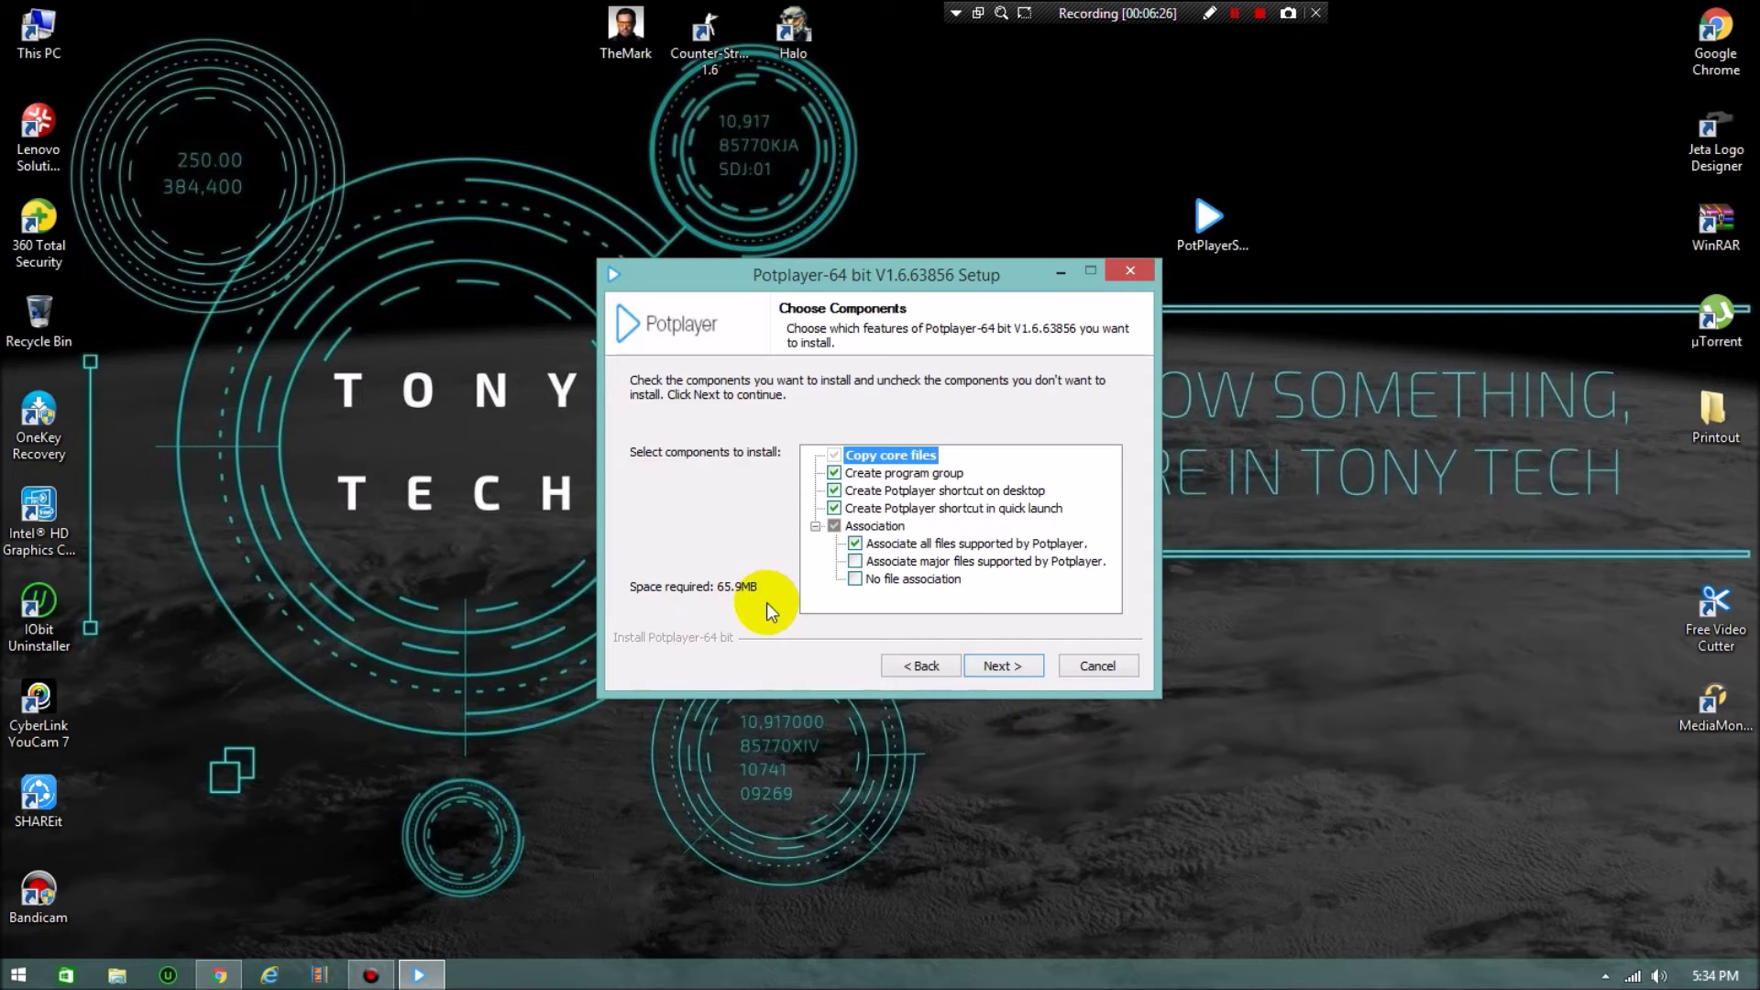
{"action": "left_click", "coordinate": [992, 667]}
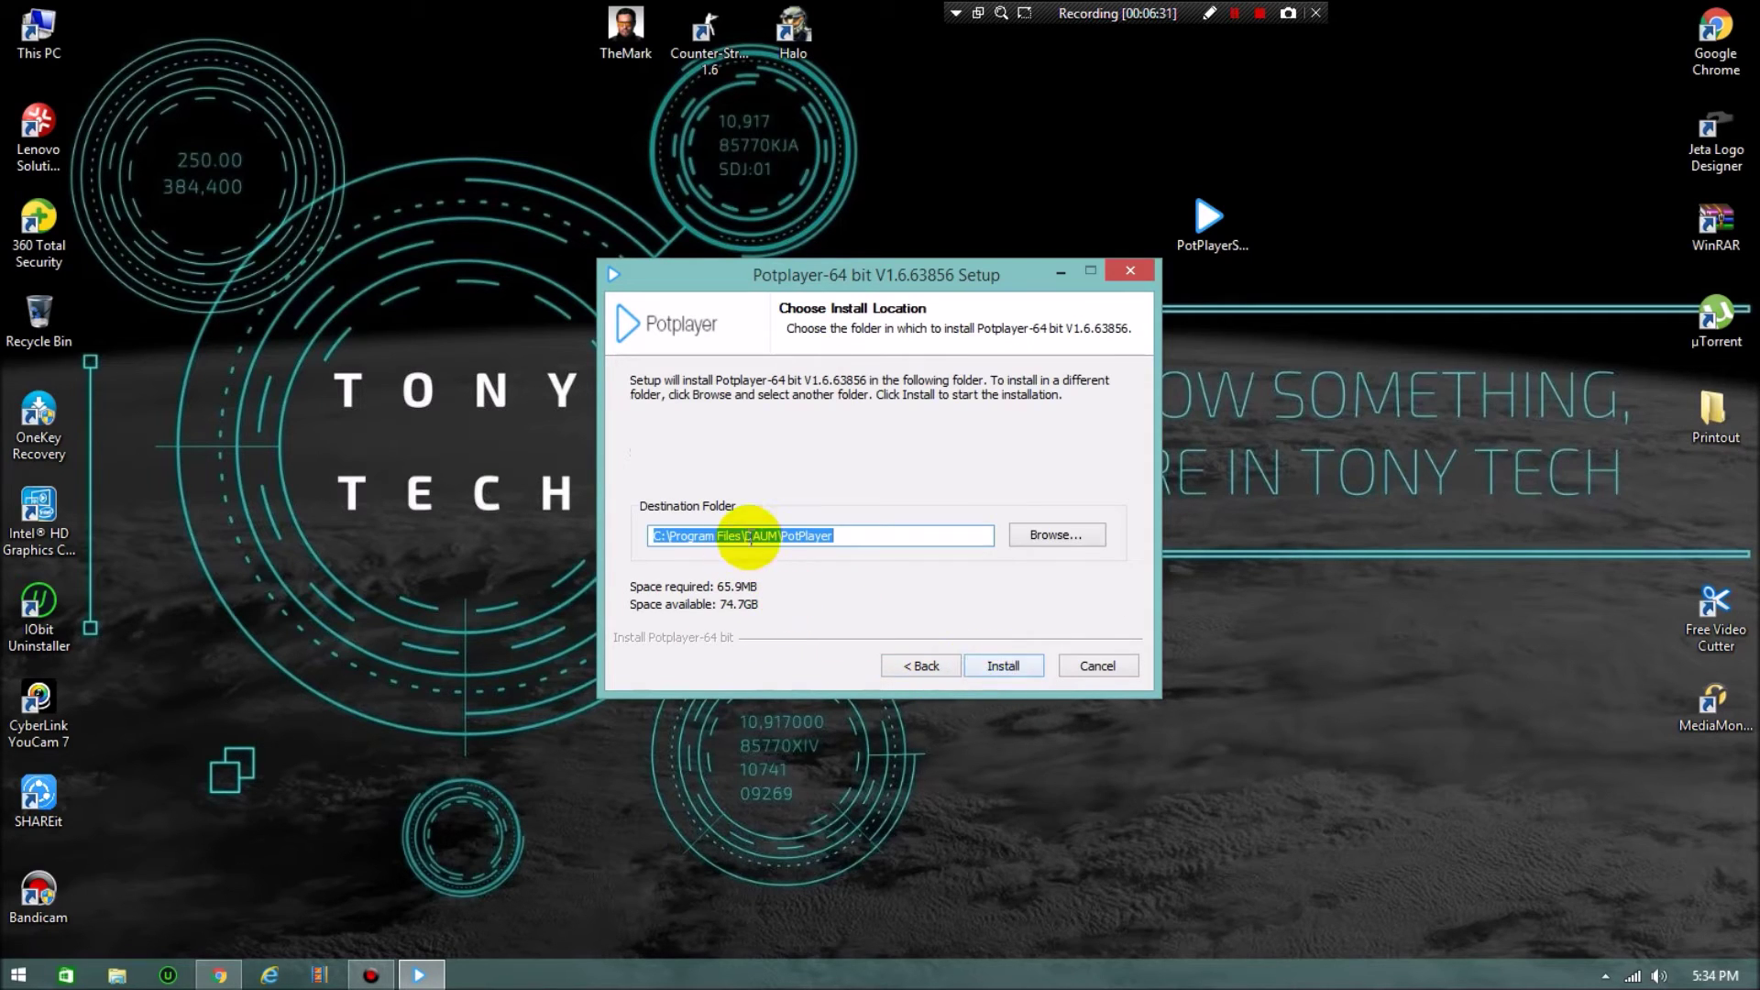
Set the destination folder to D:\personal\PotPlayer and start the installation.
{"action": "left_click", "coordinate": [1052, 536]}
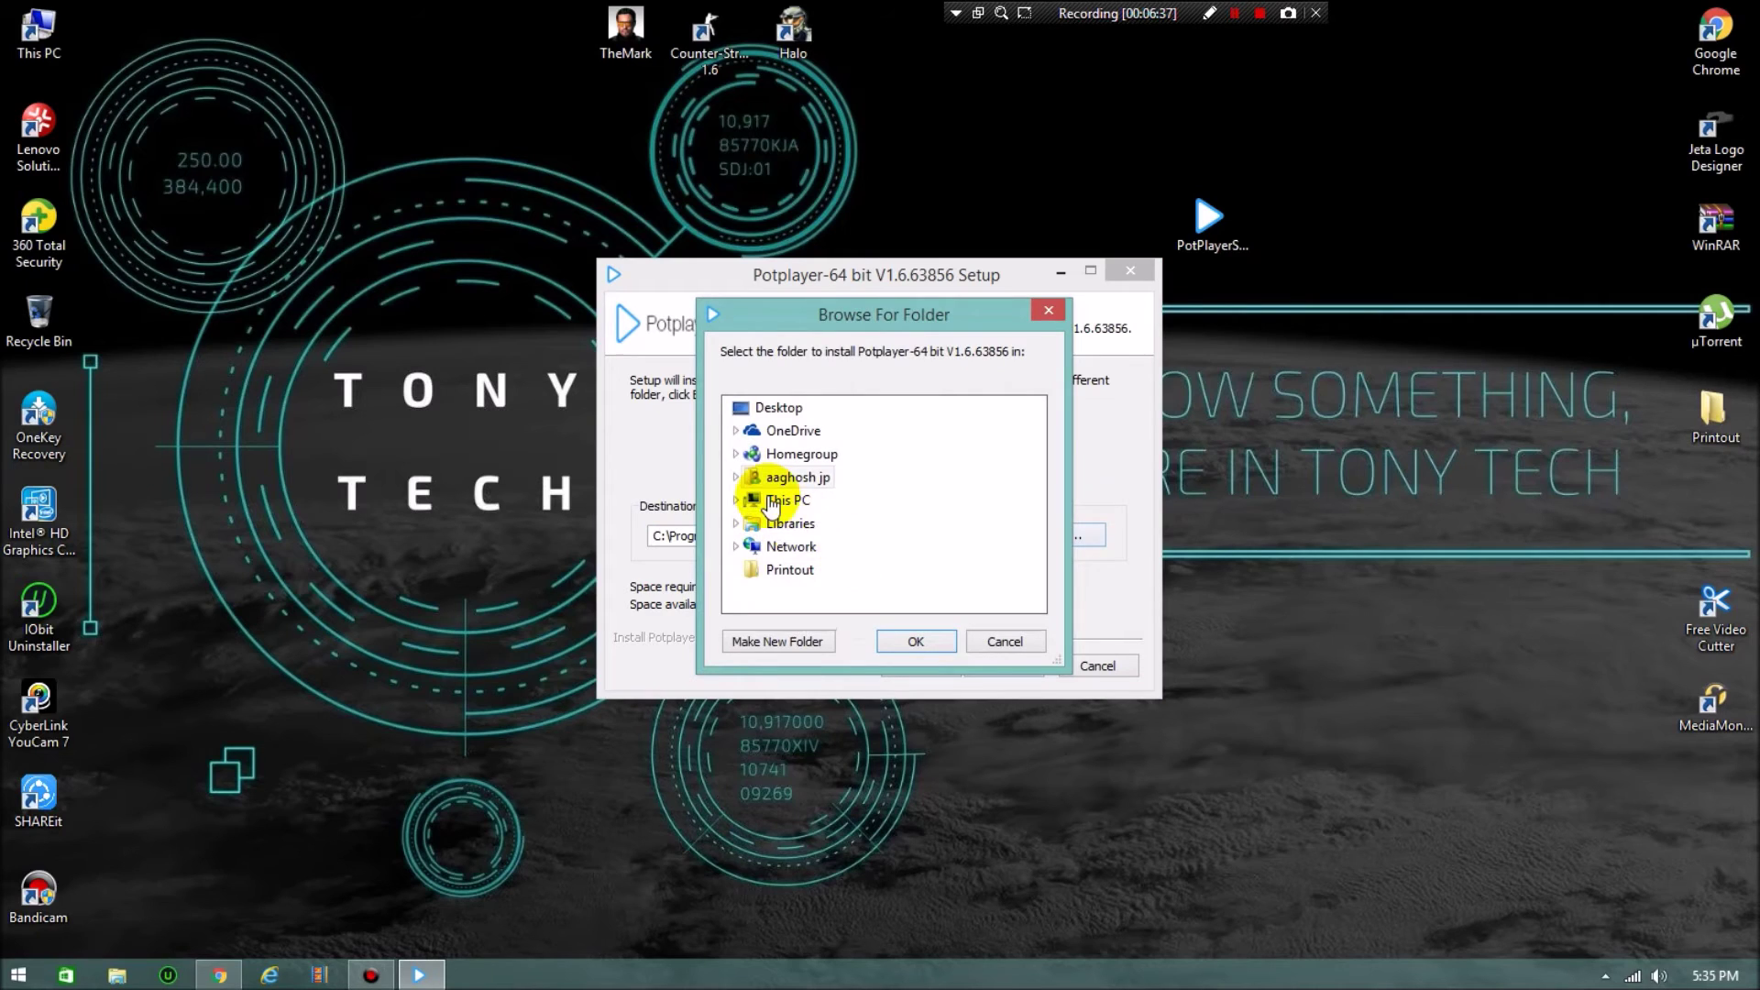
{"action": "left_click", "coordinate": [777, 500]}
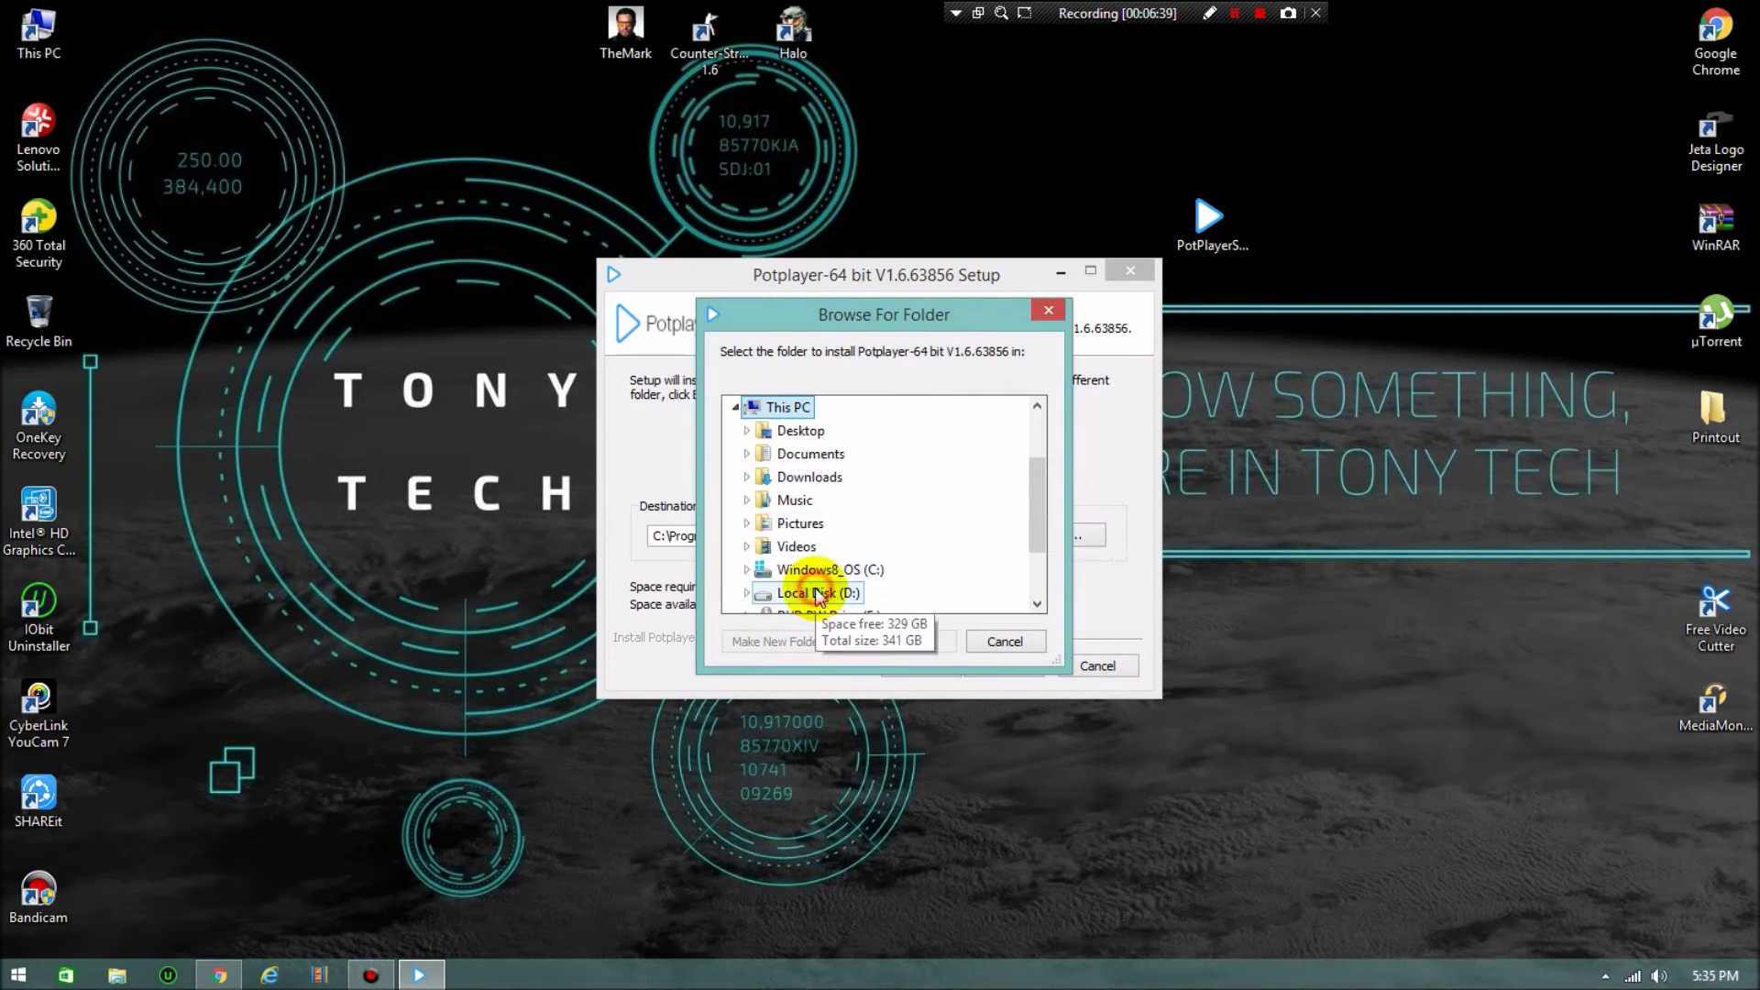
{"action": "left_click", "coordinate": [817, 593]}
{"action": "left_click", "coordinate": [819, 522]}
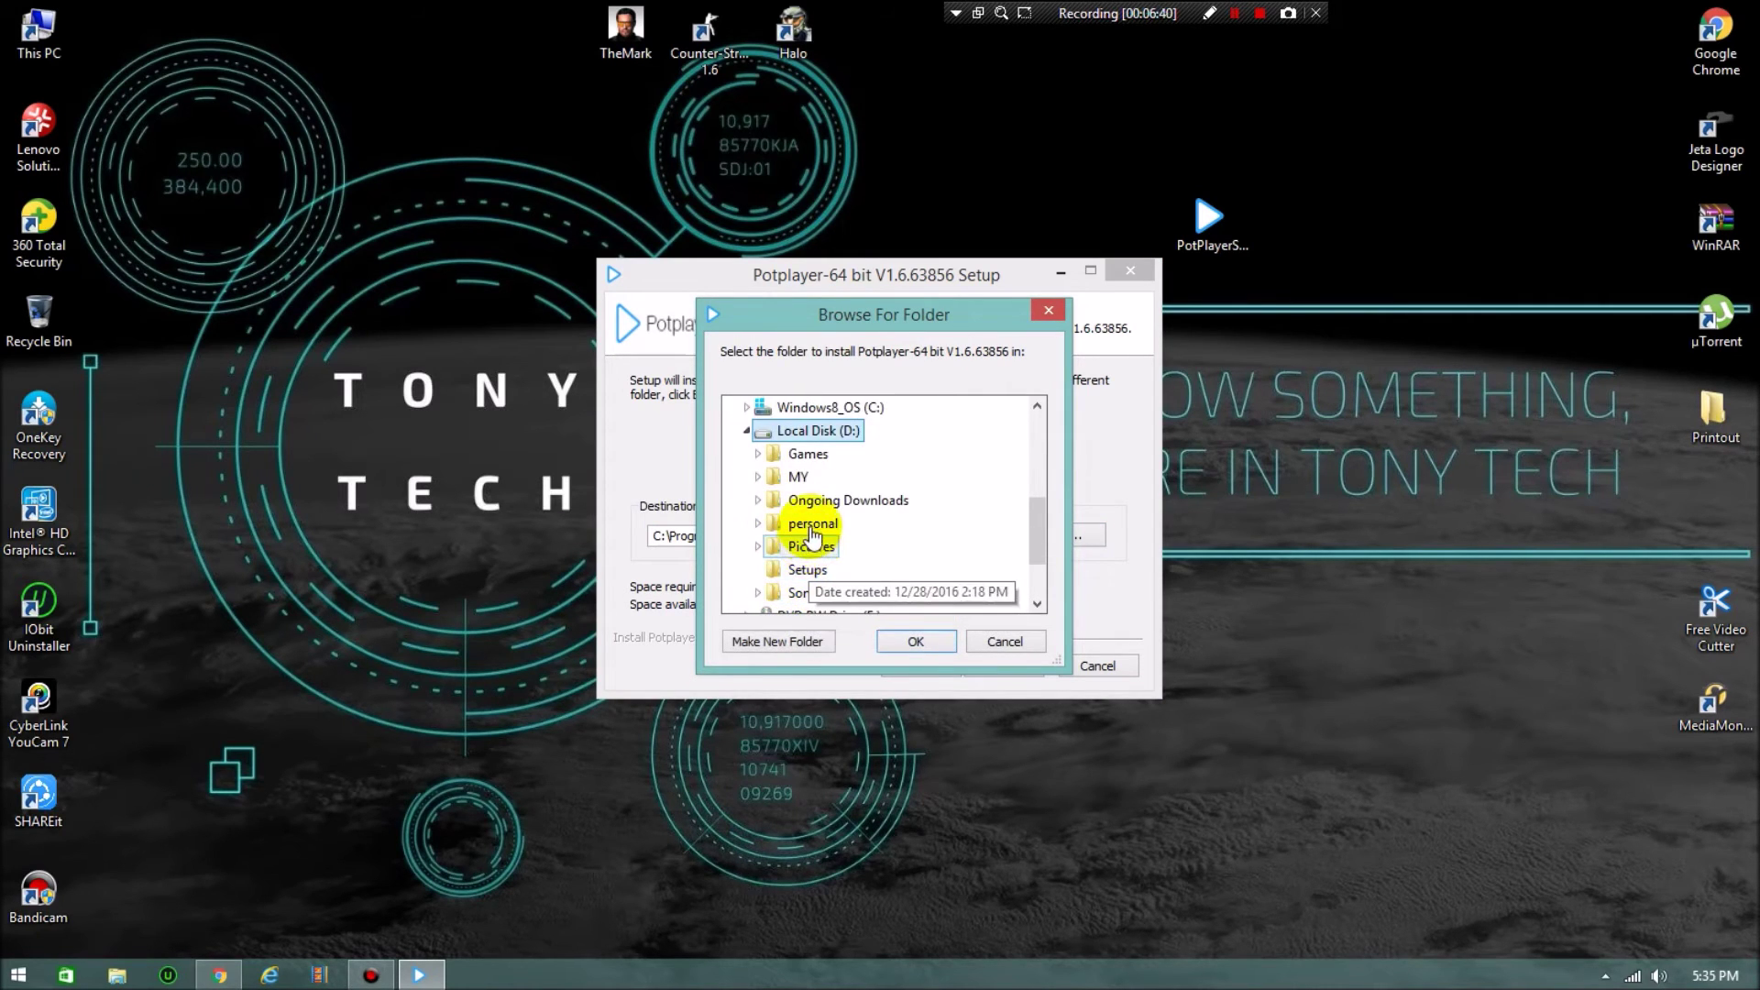
{"action": "left_click", "coordinate": [917, 642]}
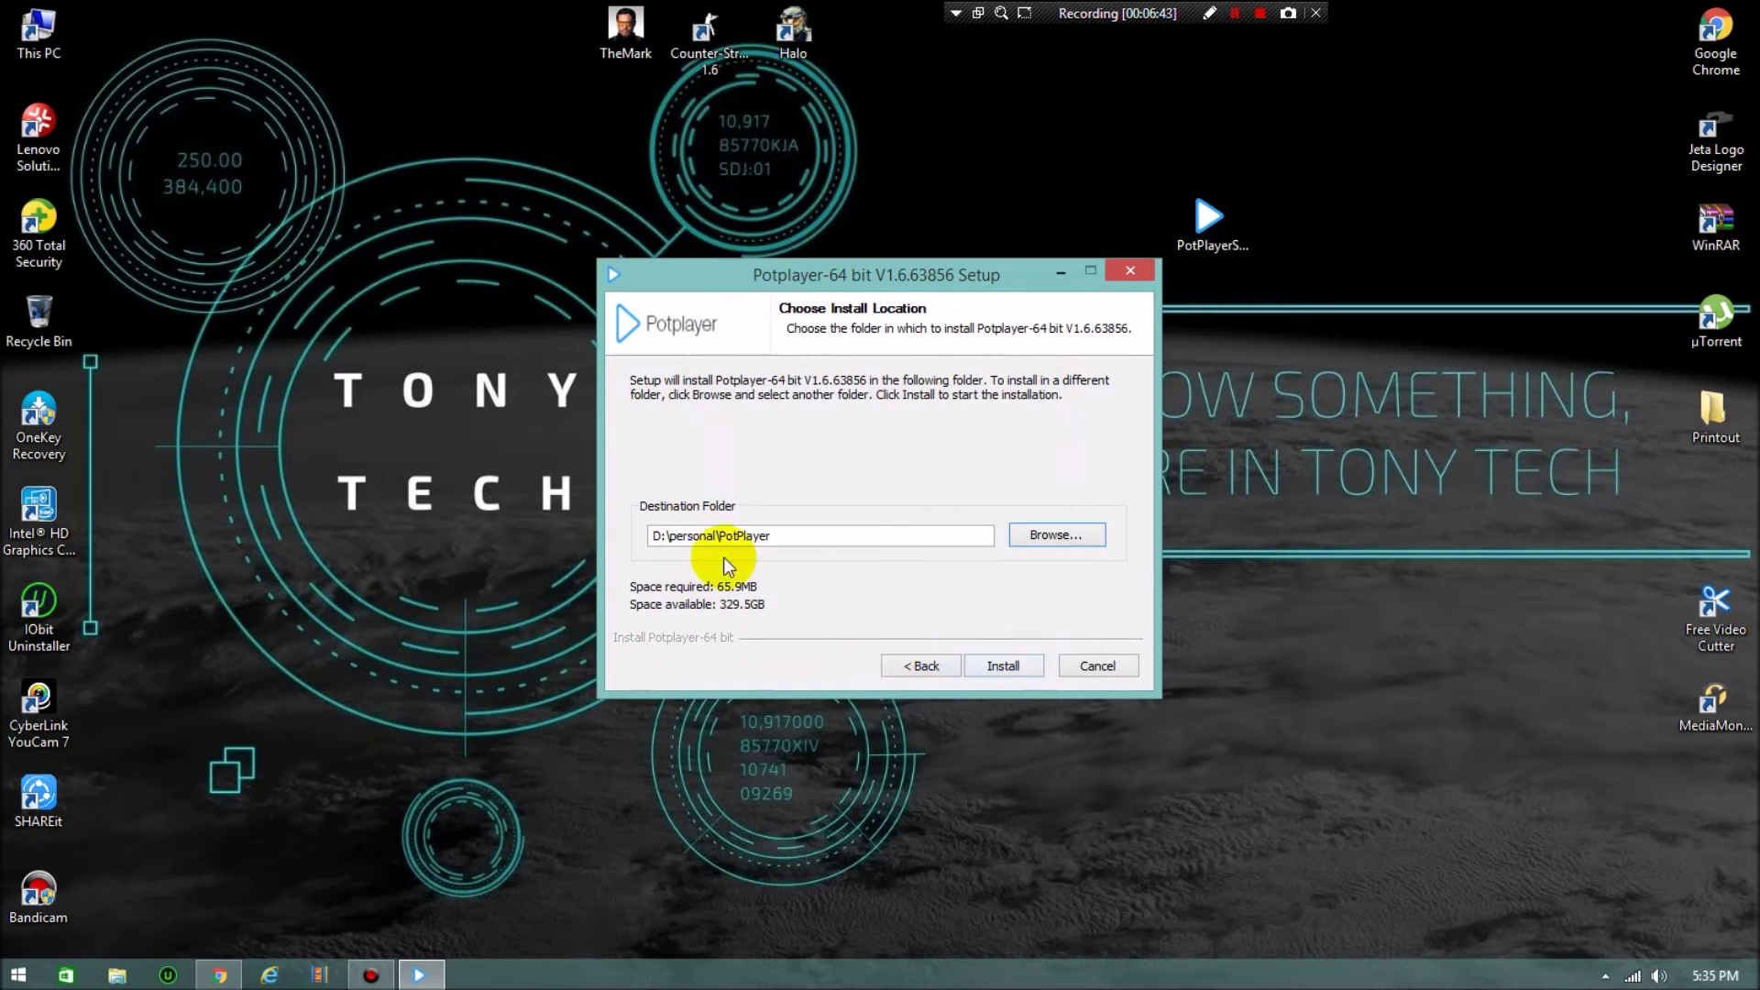
{"action": "left_click", "coordinate": [999, 666]}
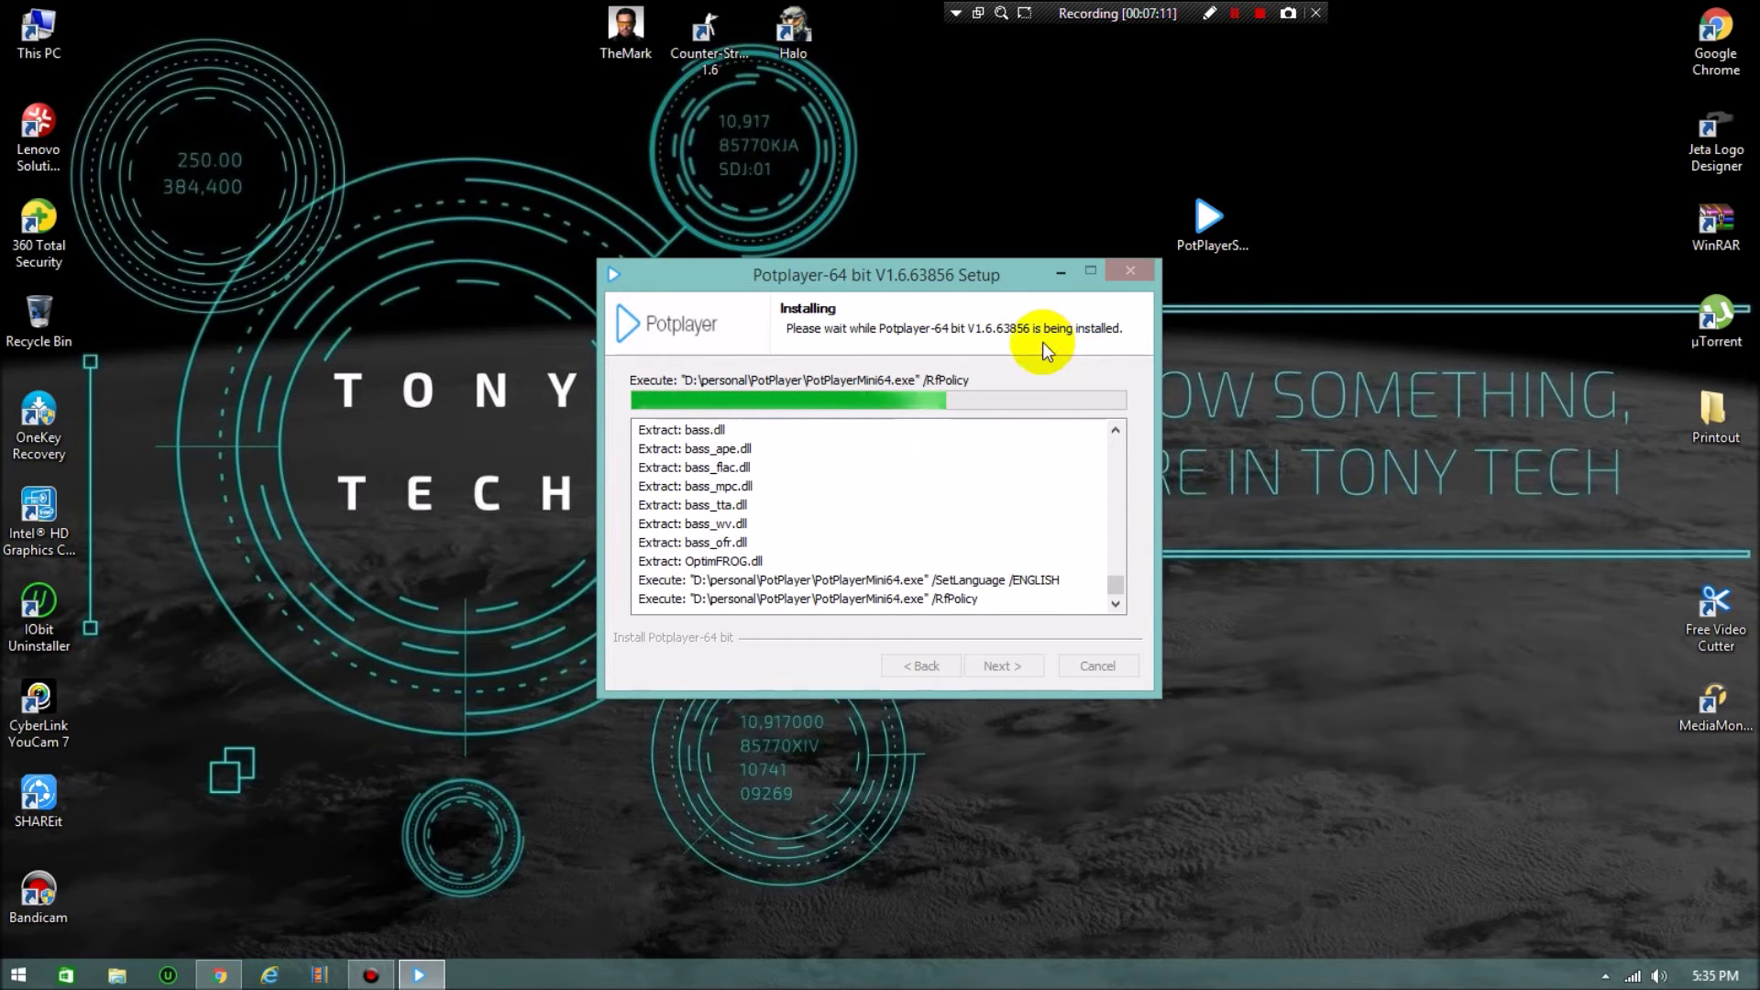
Finish the PotPlayer setup with Install additional codec and Run Potplayer V1.6 selected.
{"action": "left_click", "coordinate": [218, 975]}
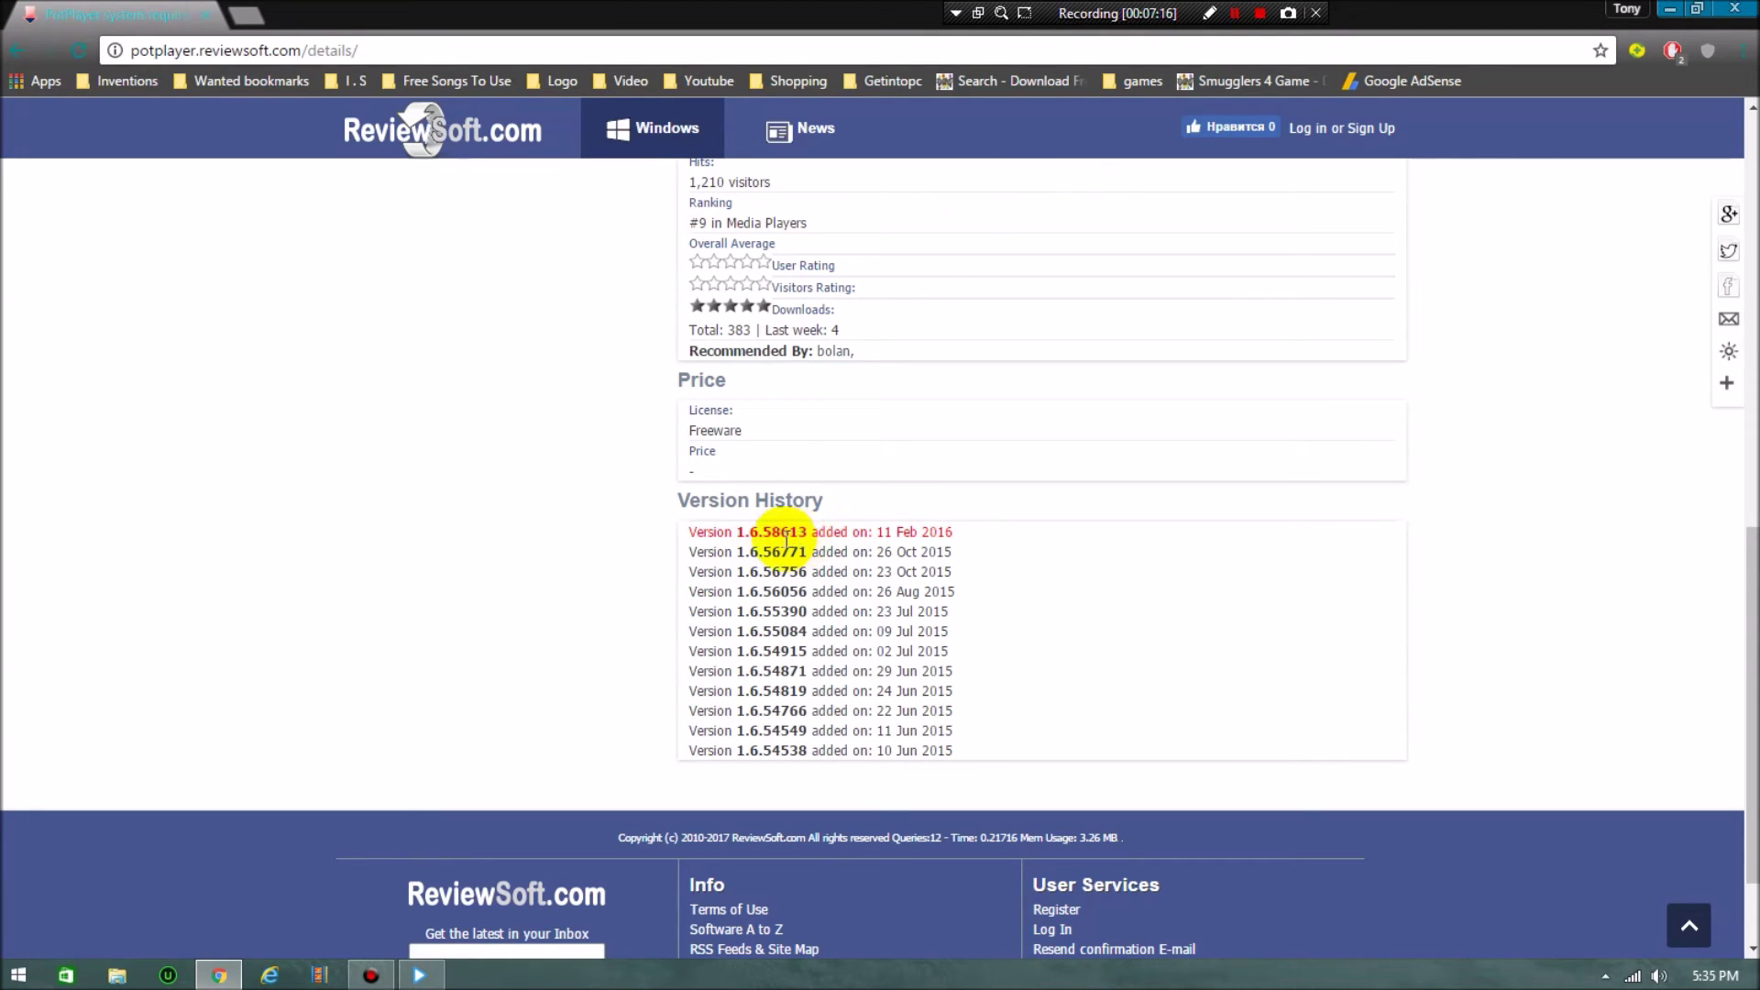
{"action": "left_click", "coordinate": [1670, 9]}
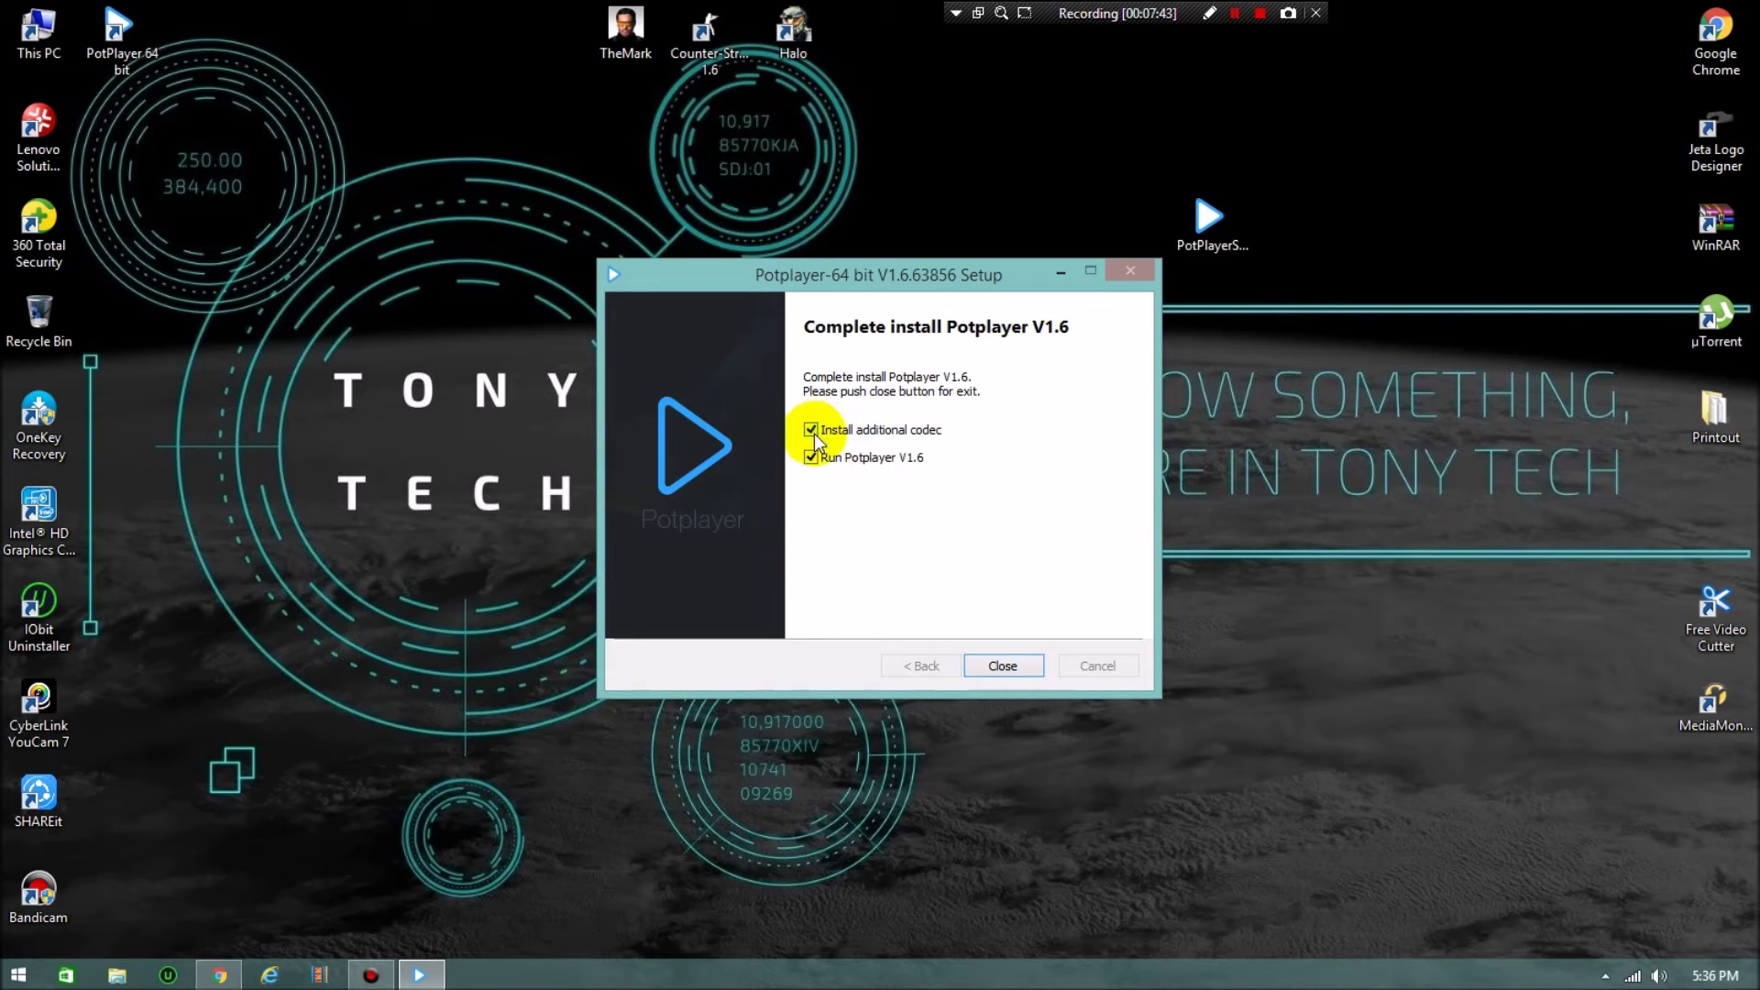
{"action": "left_click", "coordinate": [1003, 668]}
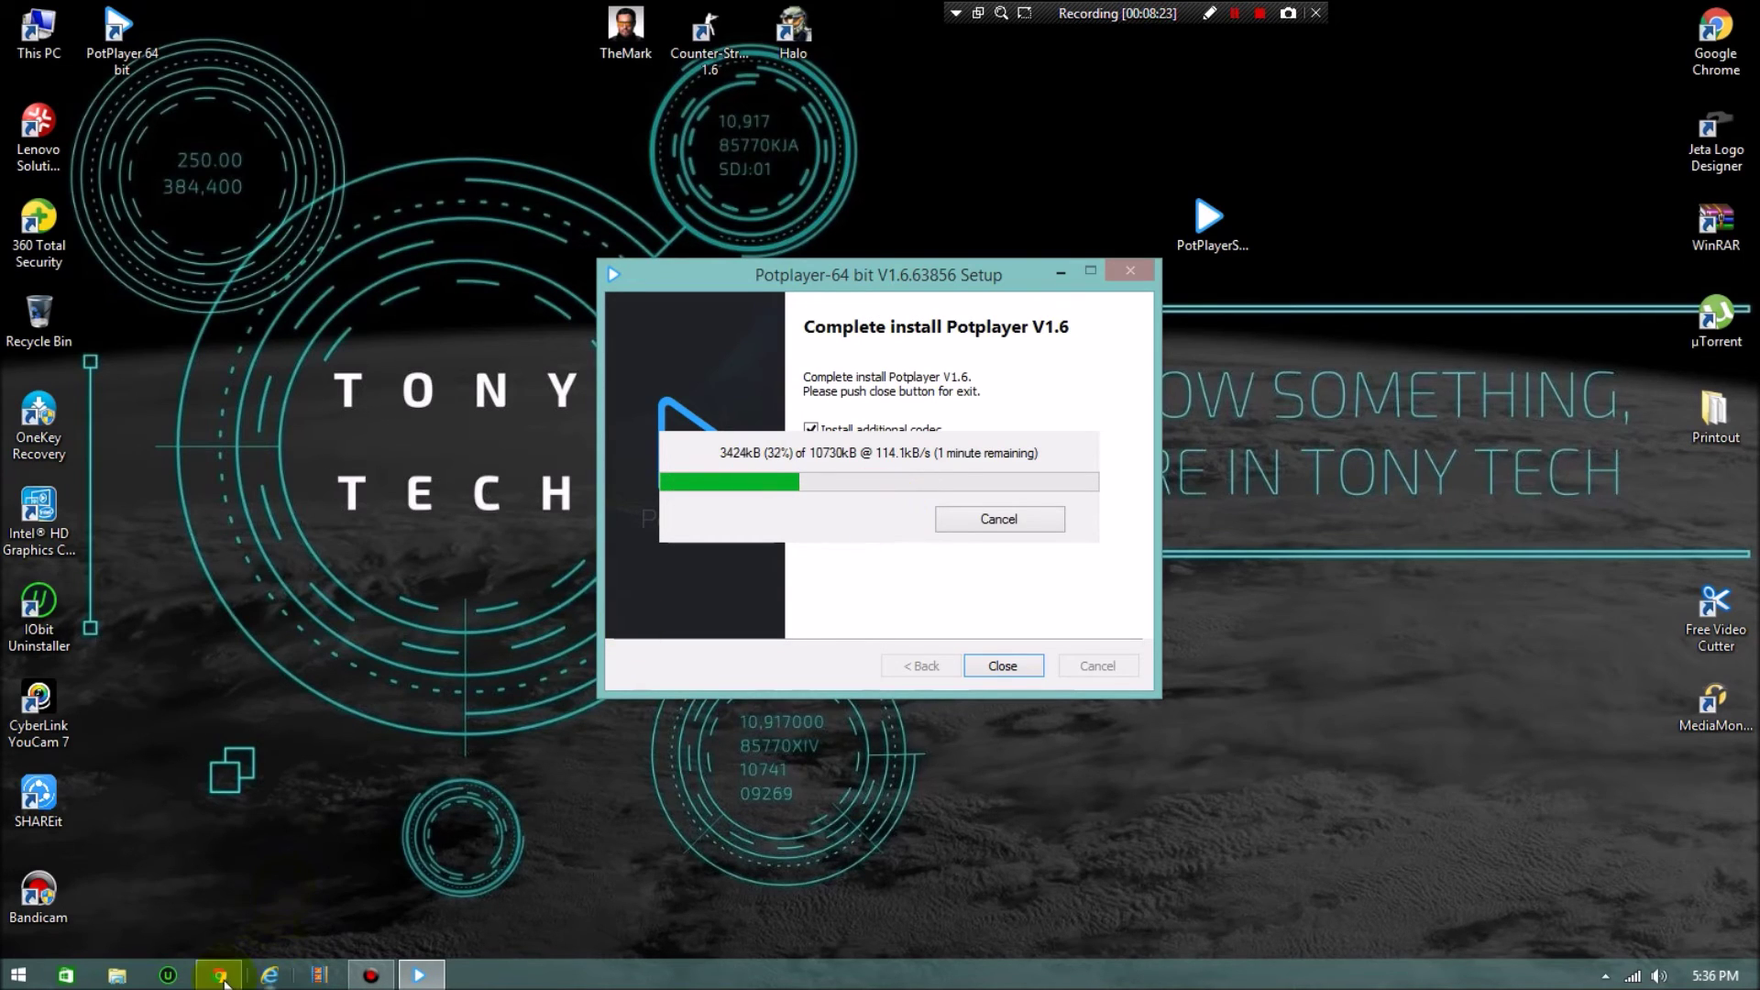
Review the ReviewSoft.com PotPlayer page's general info, category and system requirements while the codec downloads.
{"action": "left_click", "coordinate": [278, 920]}
{"action": "key", "text": "alt+Tab"}
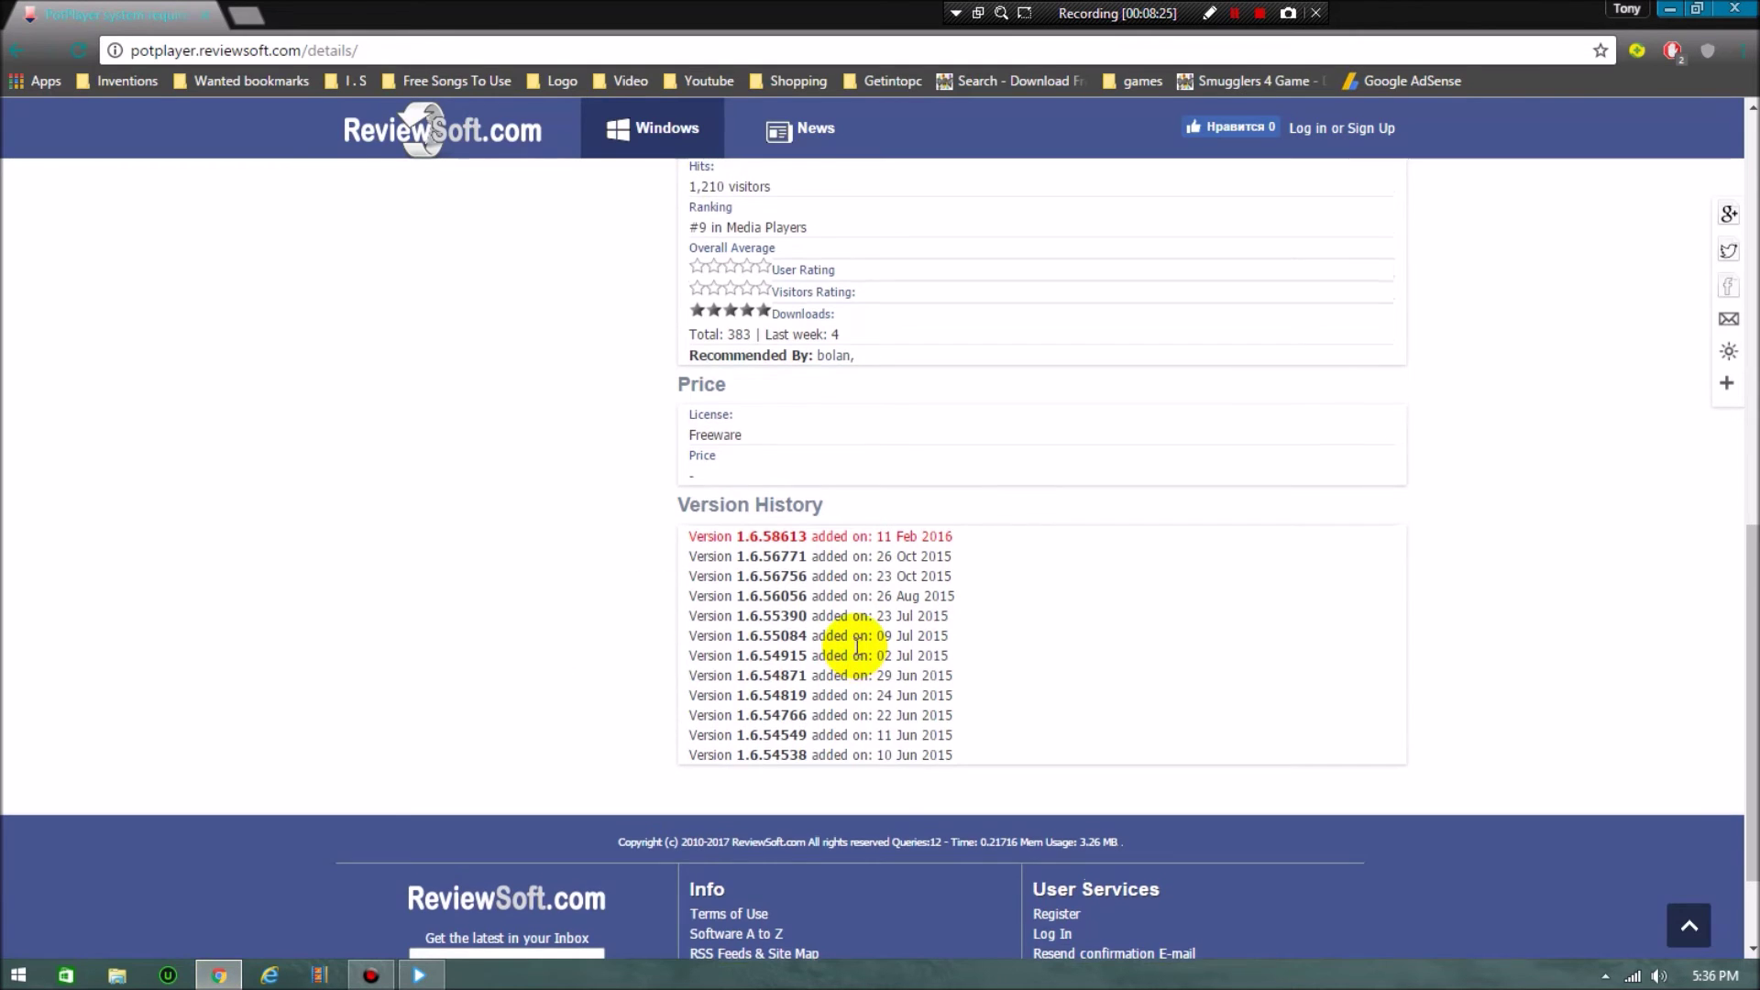
{"action": "scroll", "coordinate": [855, 645], "scroll_direction": "up", "scroll_amount": 5}
{"action": "scroll", "coordinate": [856, 645], "scroll_direction": "up", "scroll_amount": 4}
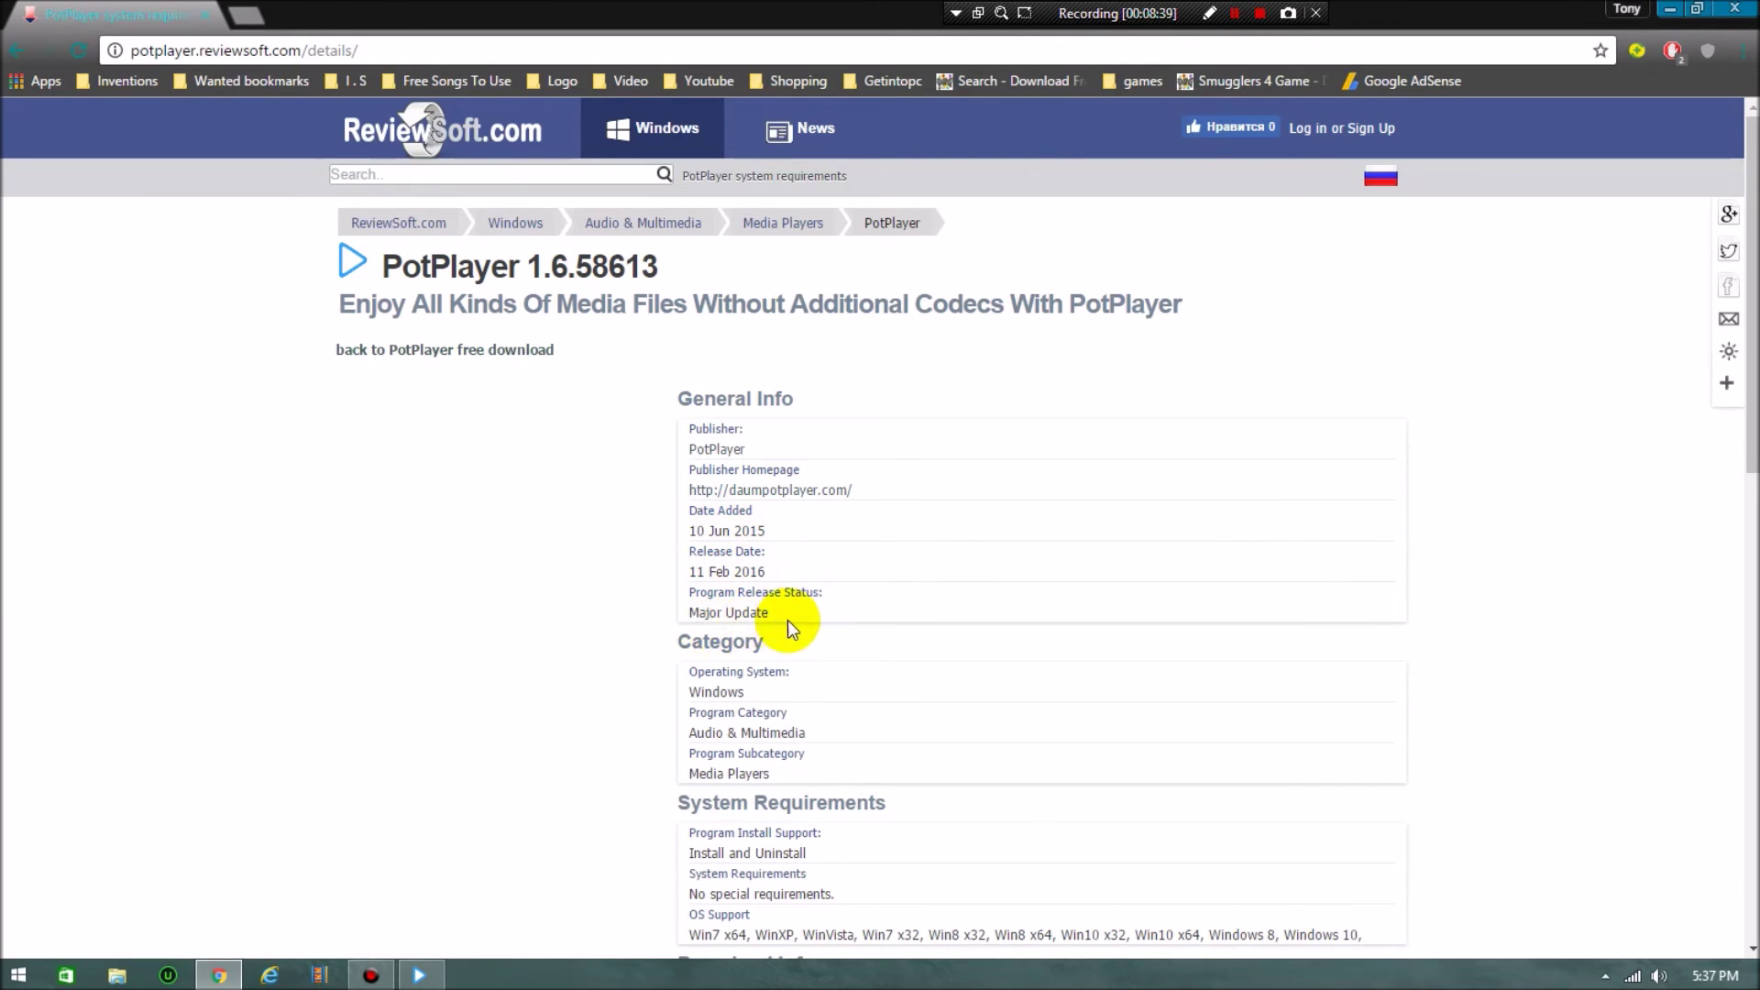
{"action": "scroll", "coordinate": [799, 619], "scroll_direction": "down", "scroll_amount": 2}
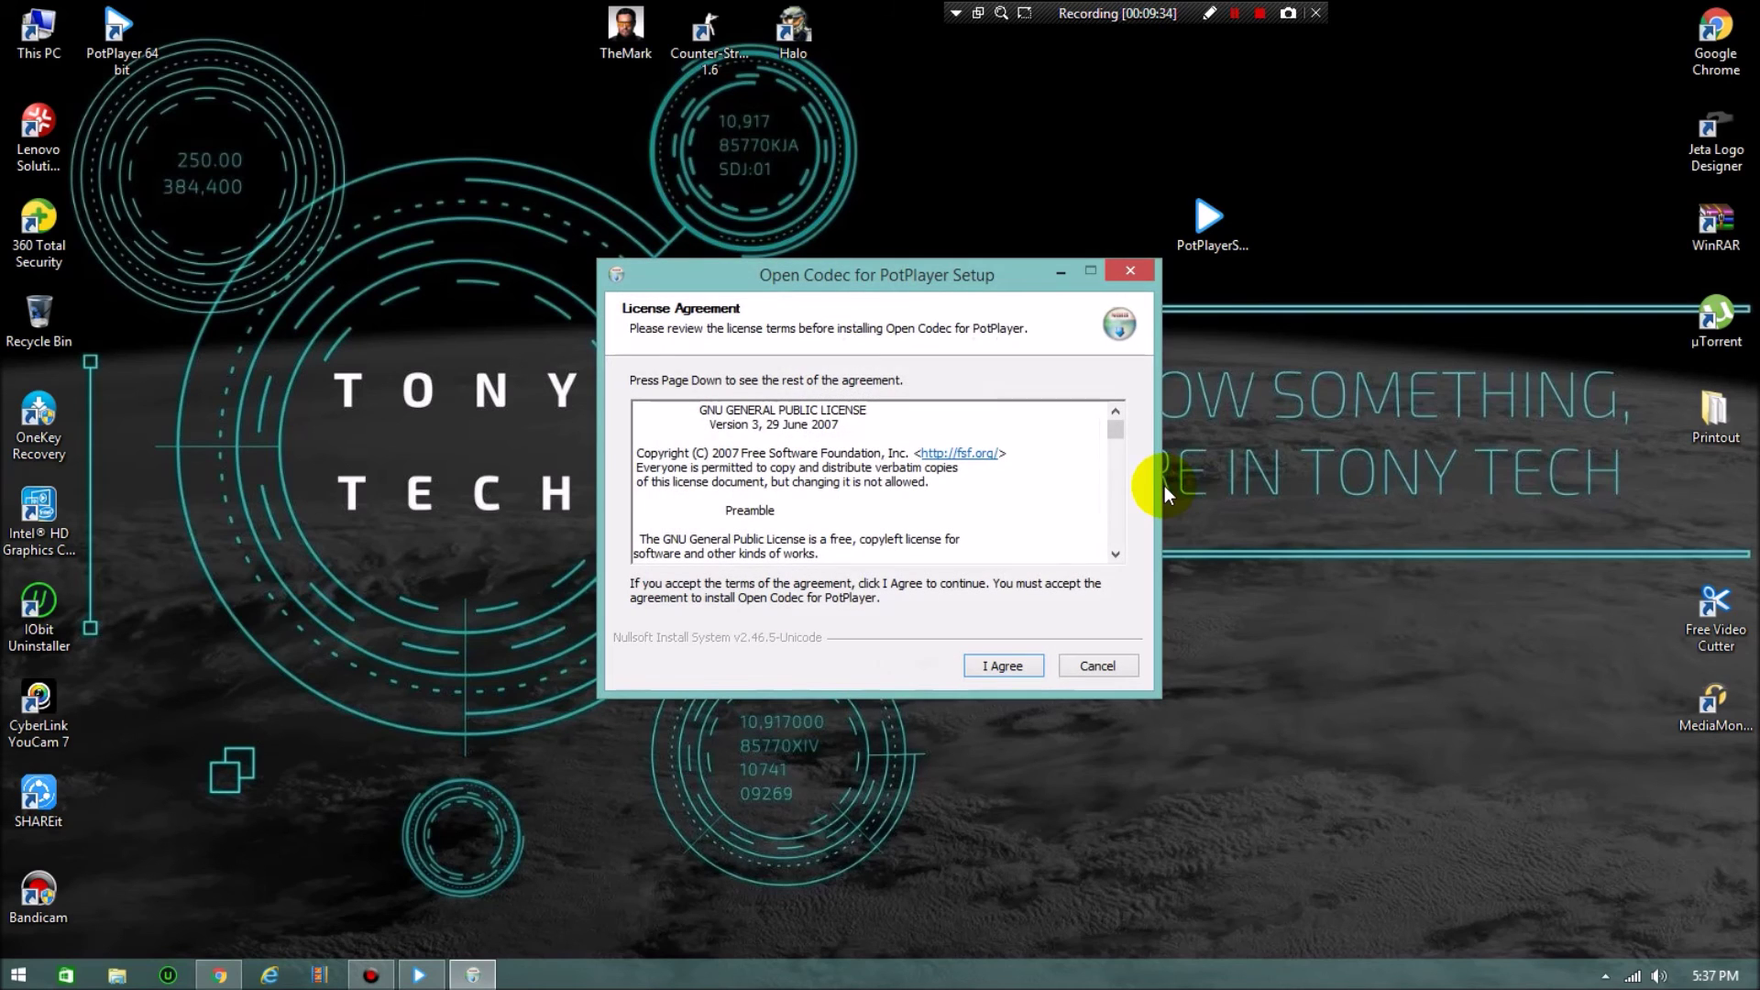
Install Open Codec for PotPlayer with the default components in D:\personal\PotPlayer and close the completed PotPlayer setup.
{"action": "left_click", "coordinate": [979, 667]}
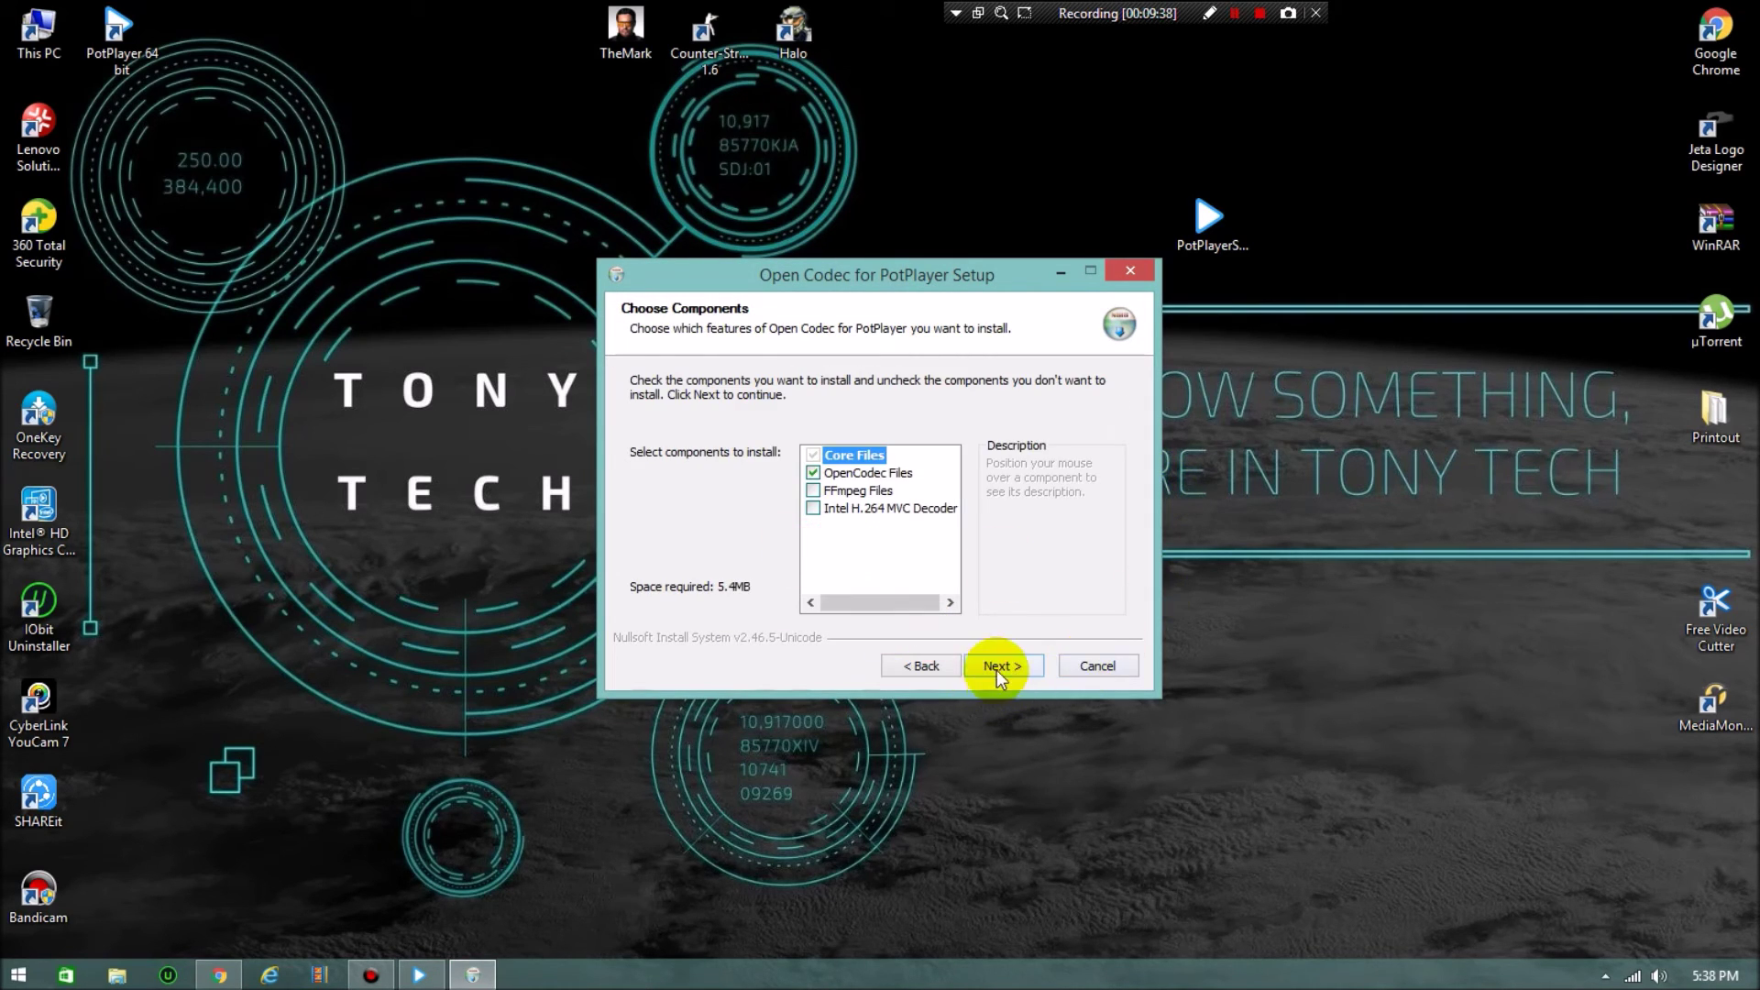
{"action": "left_click", "coordinate": [997, 668]}
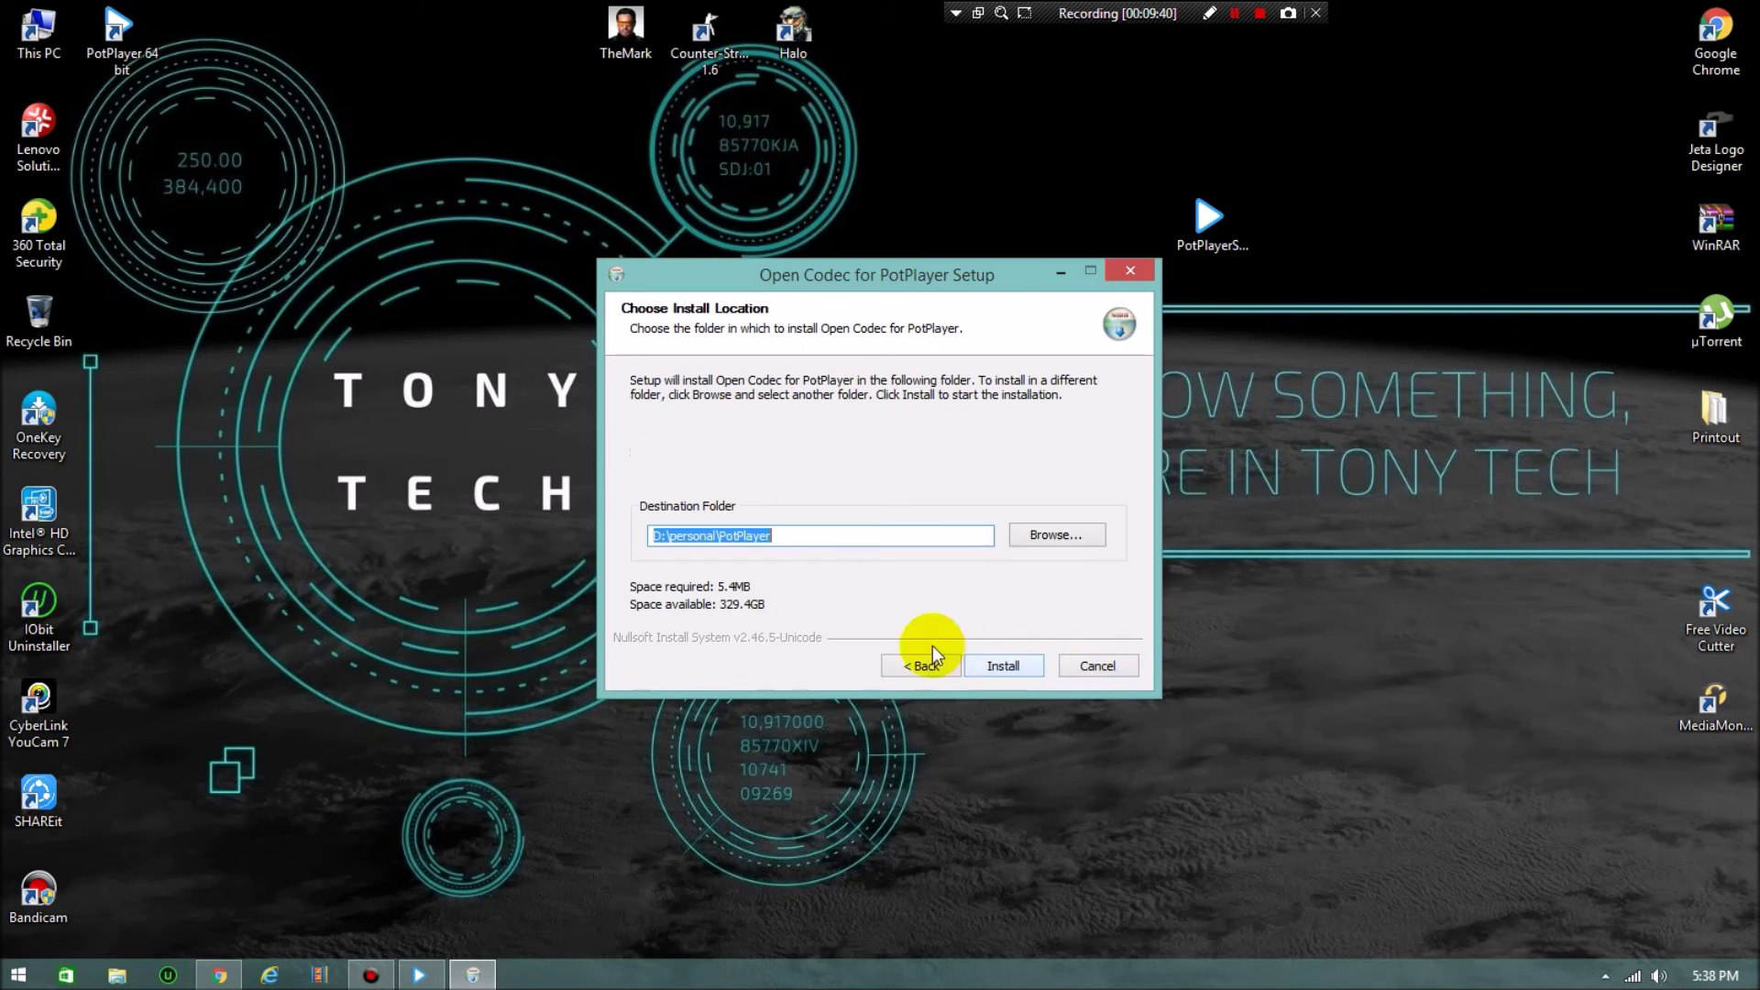
{"action": "left_click", "coordinate": [1001, 669]}
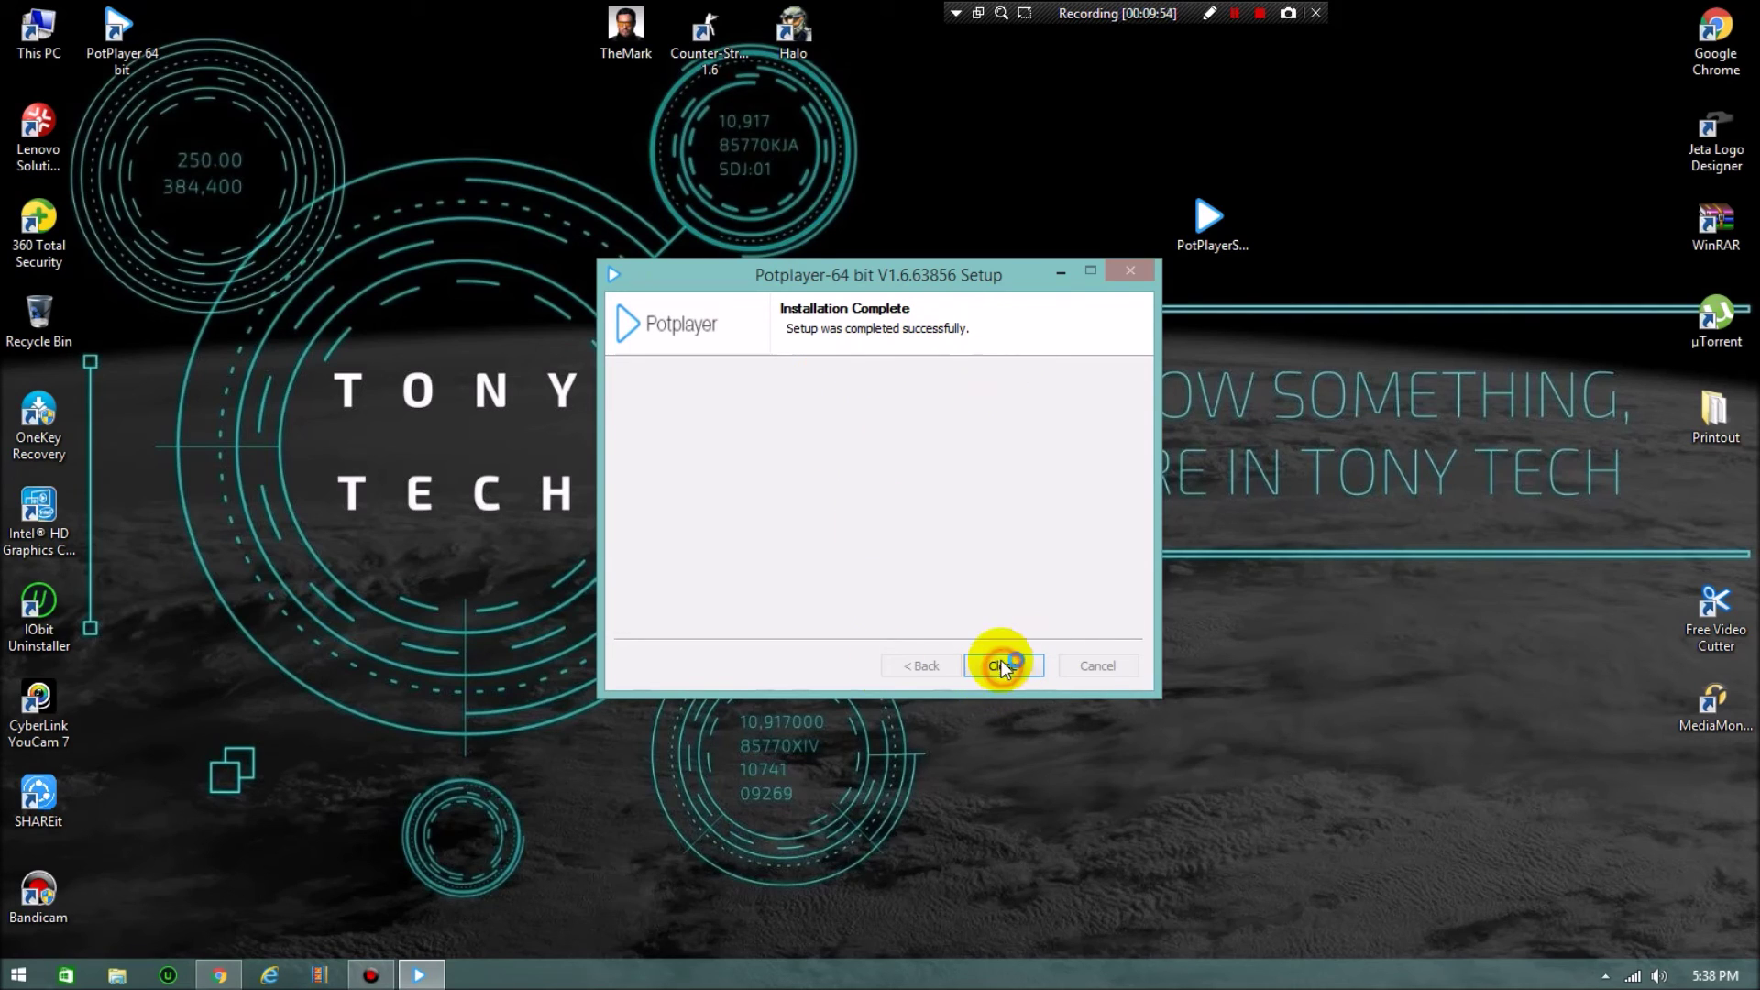
{"action": "left_click", "coordinate": [1002, 667]}
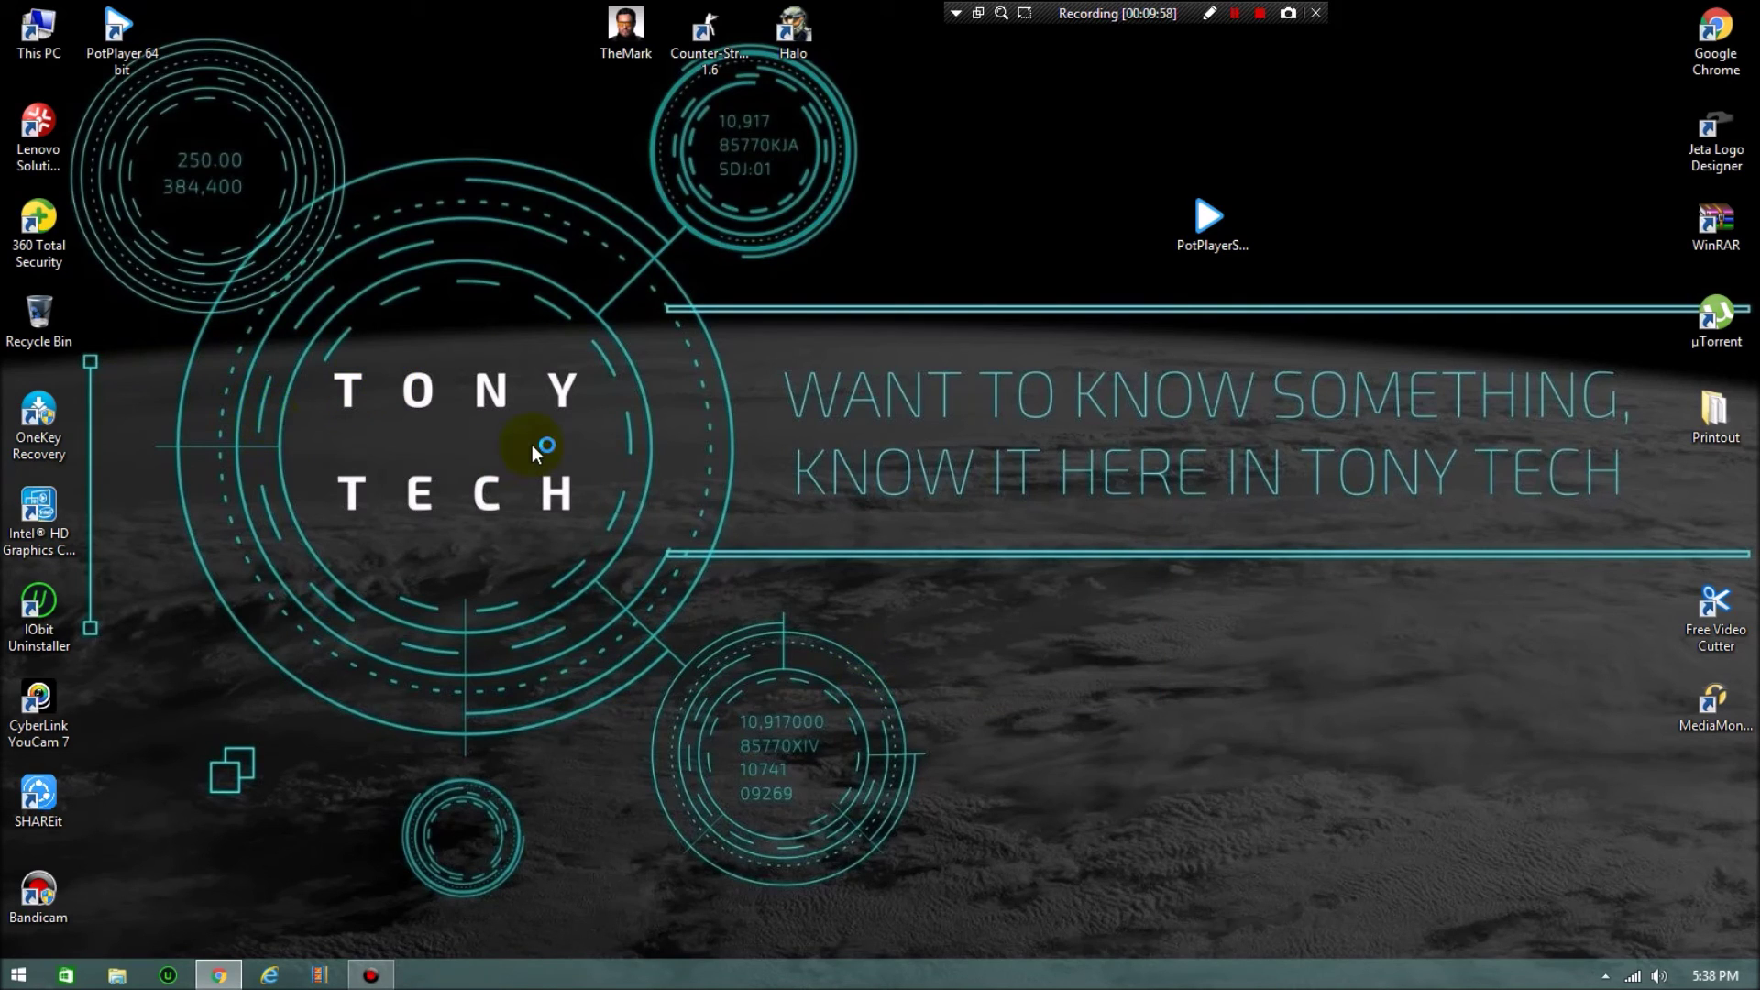
Open Local Disk (D:) from This PC to browse its media files.
{"action": "left_click", "coordinate": [35, 35]}
{"action": "left_click", "coordinate": [965, 346]}
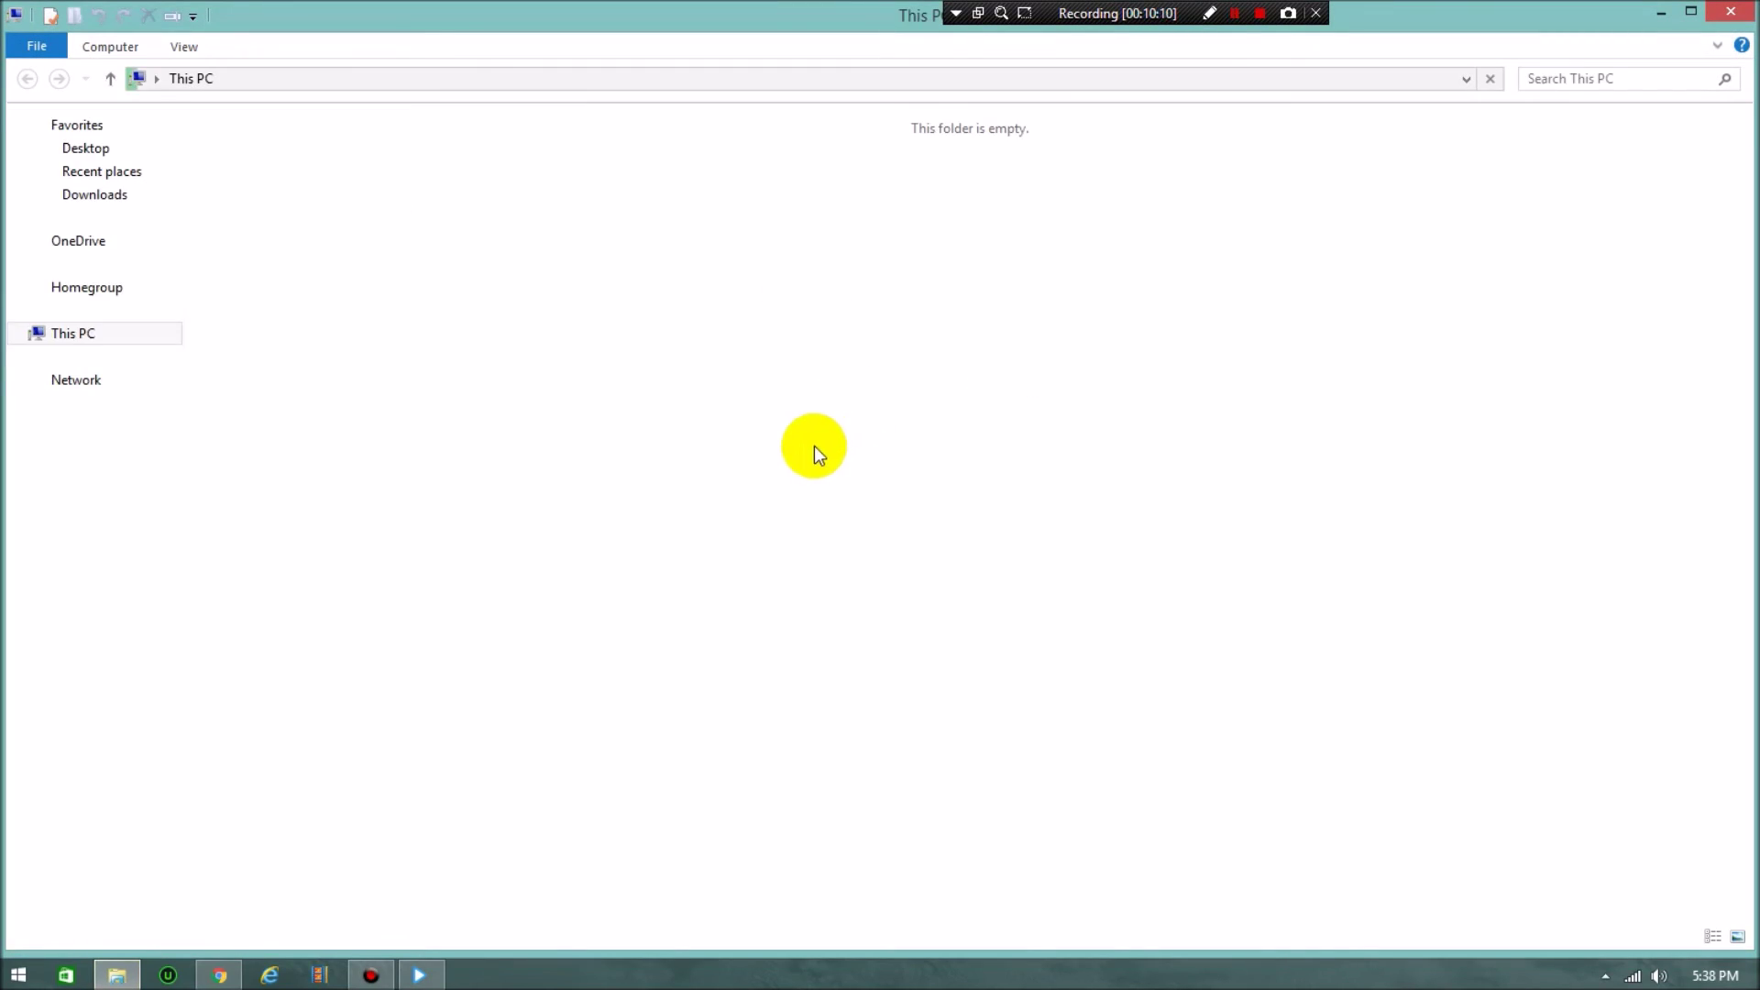
{"action": "left_click", "coordinate": [642, 330]}
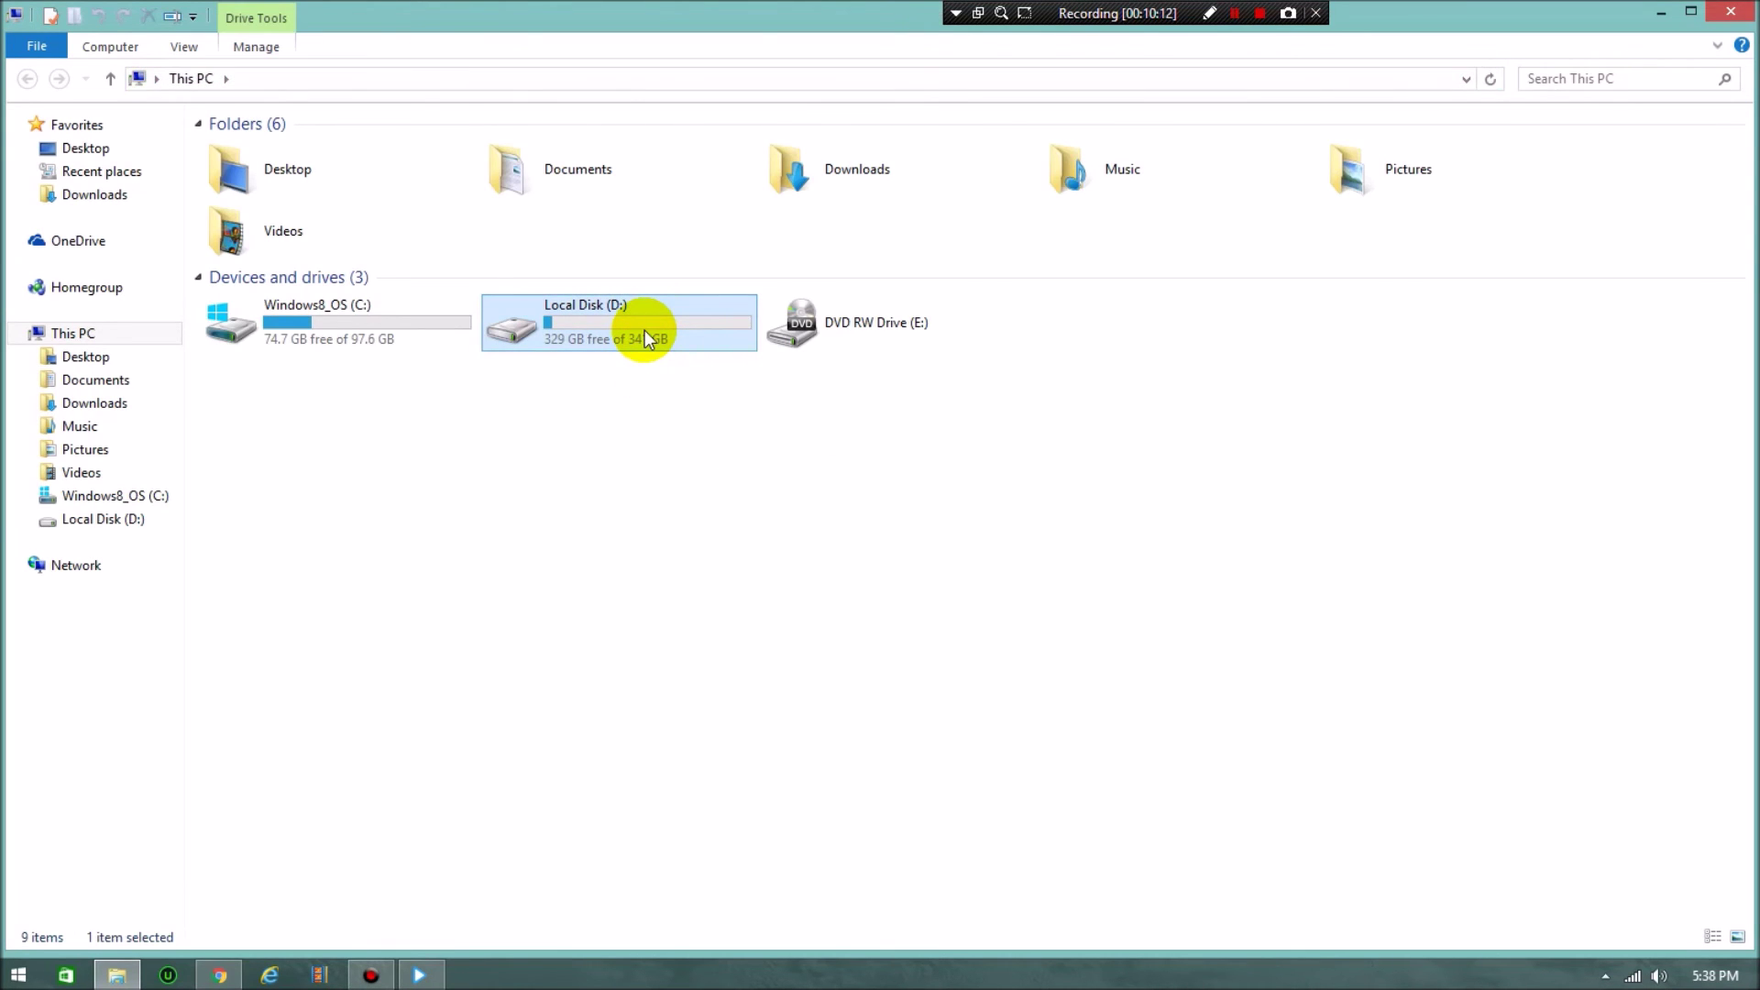
{"action": "double_click", "coordinate": [643, 330]}
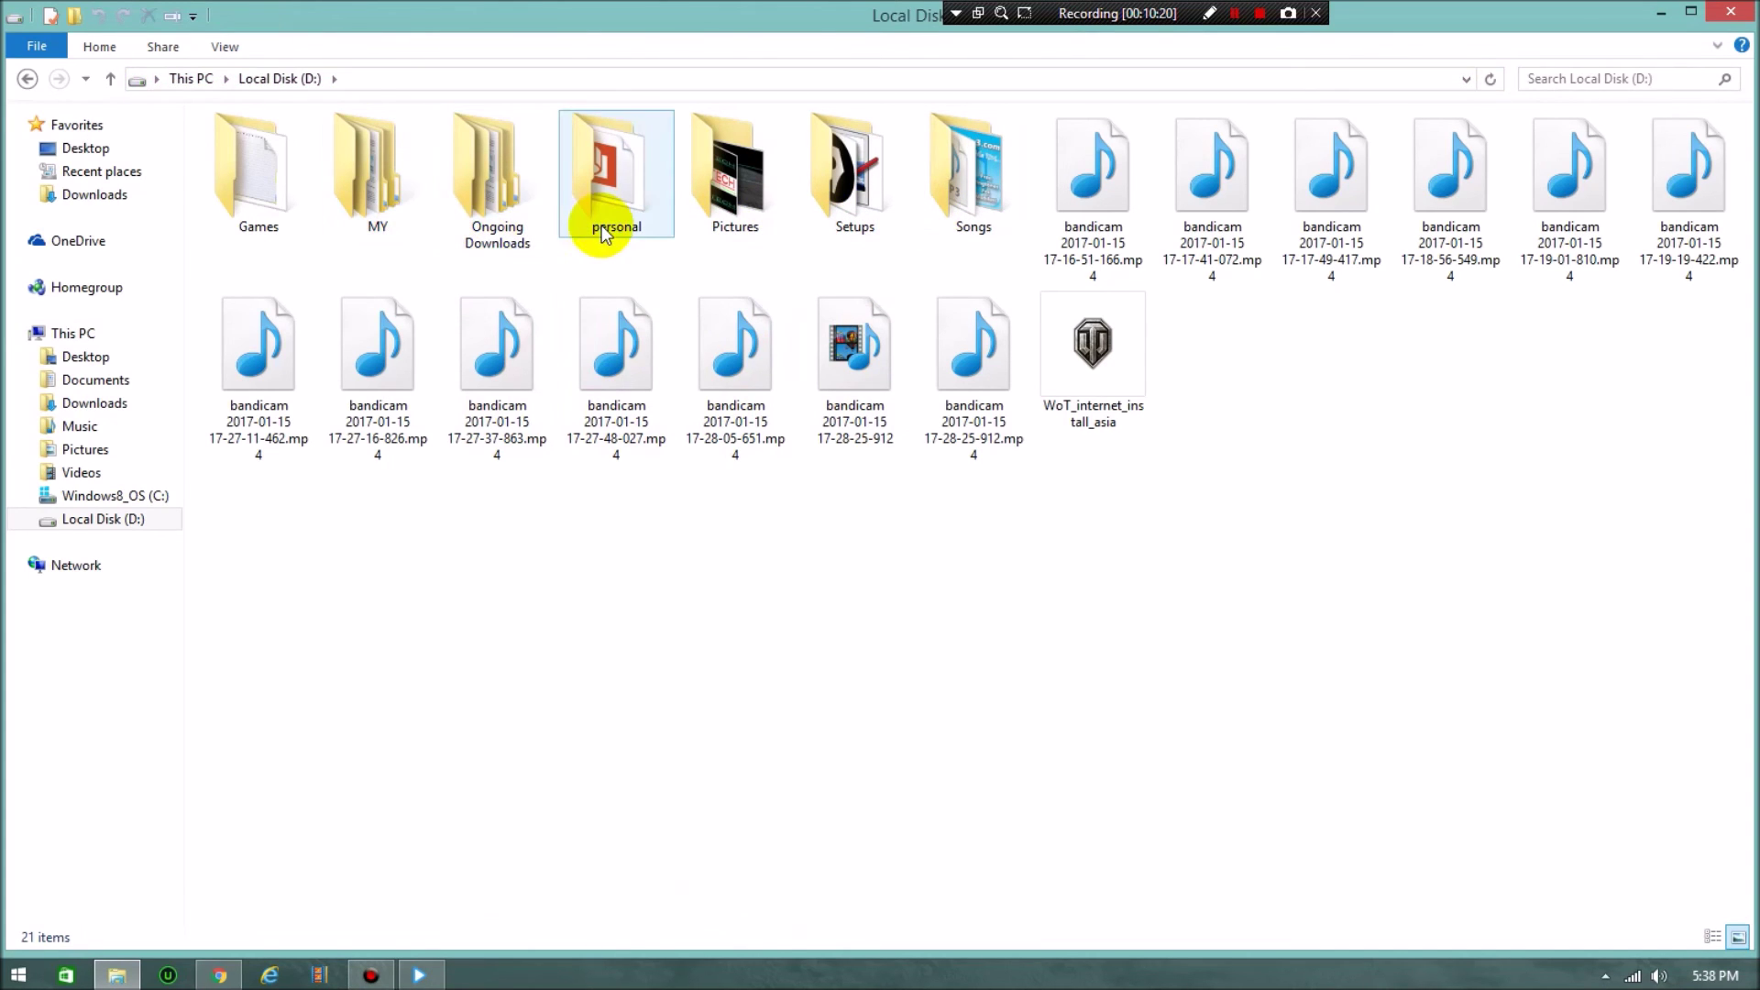
{"action": "double_click", "coordinate": [526, 214]}
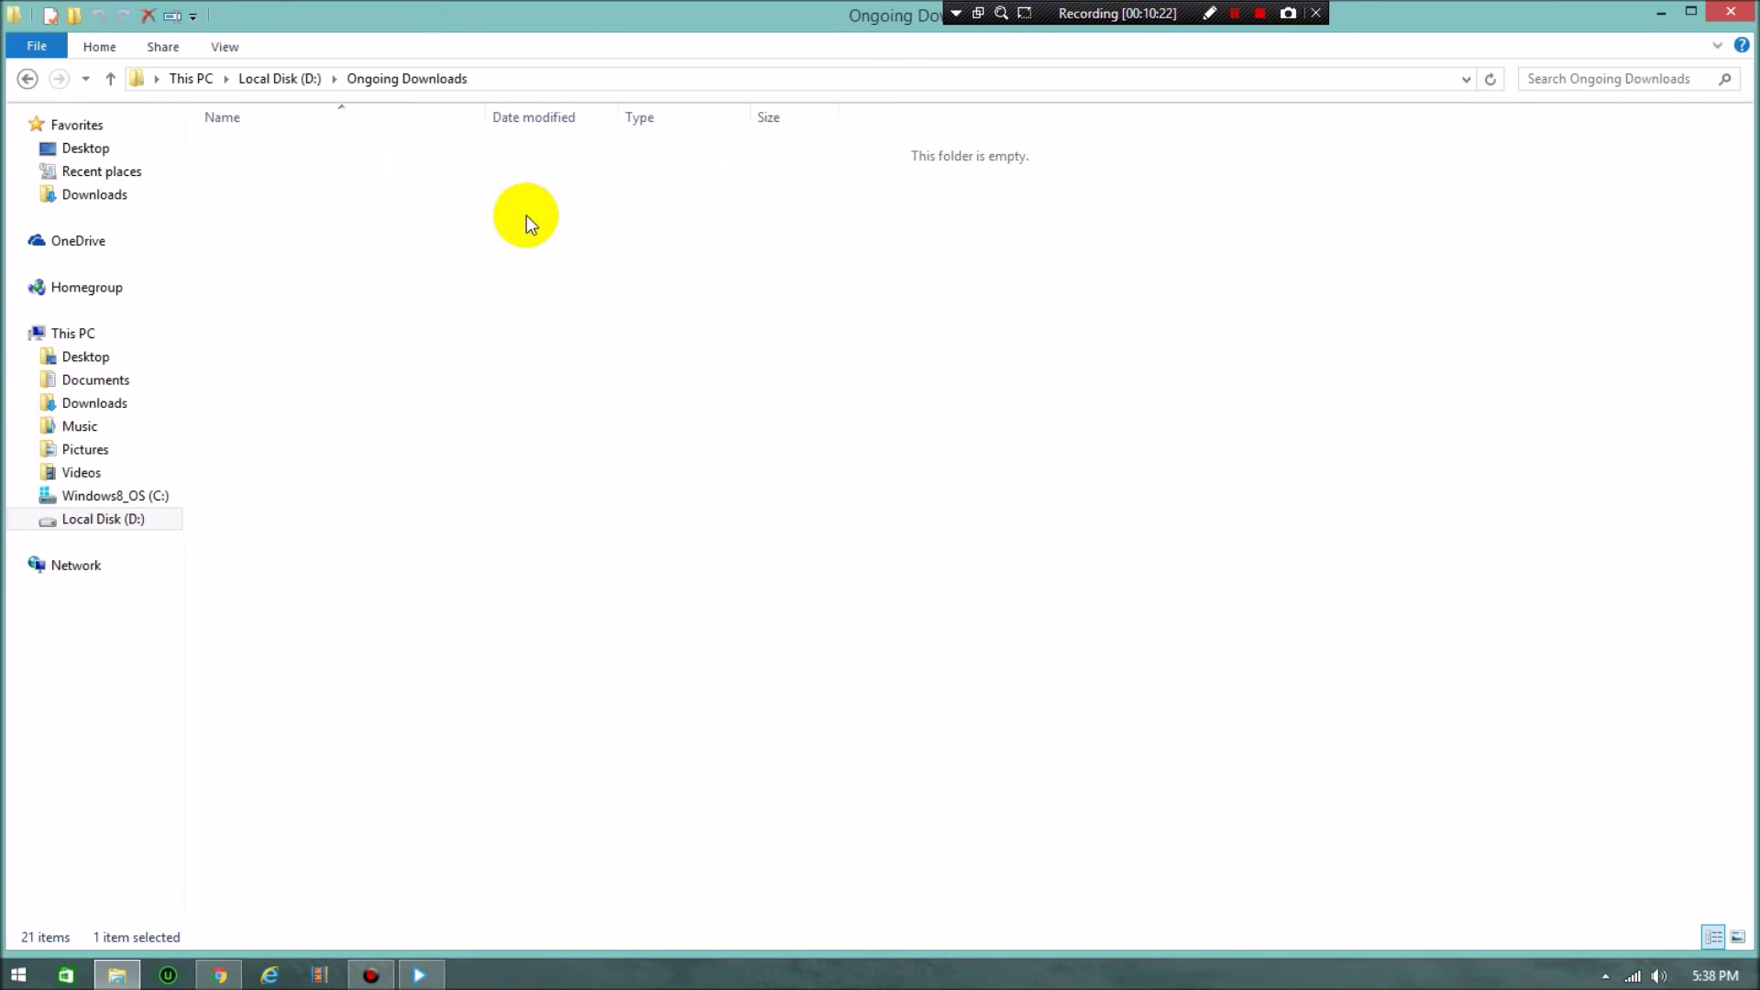
{"action": "left_click", "coordinate": [28, 79]}
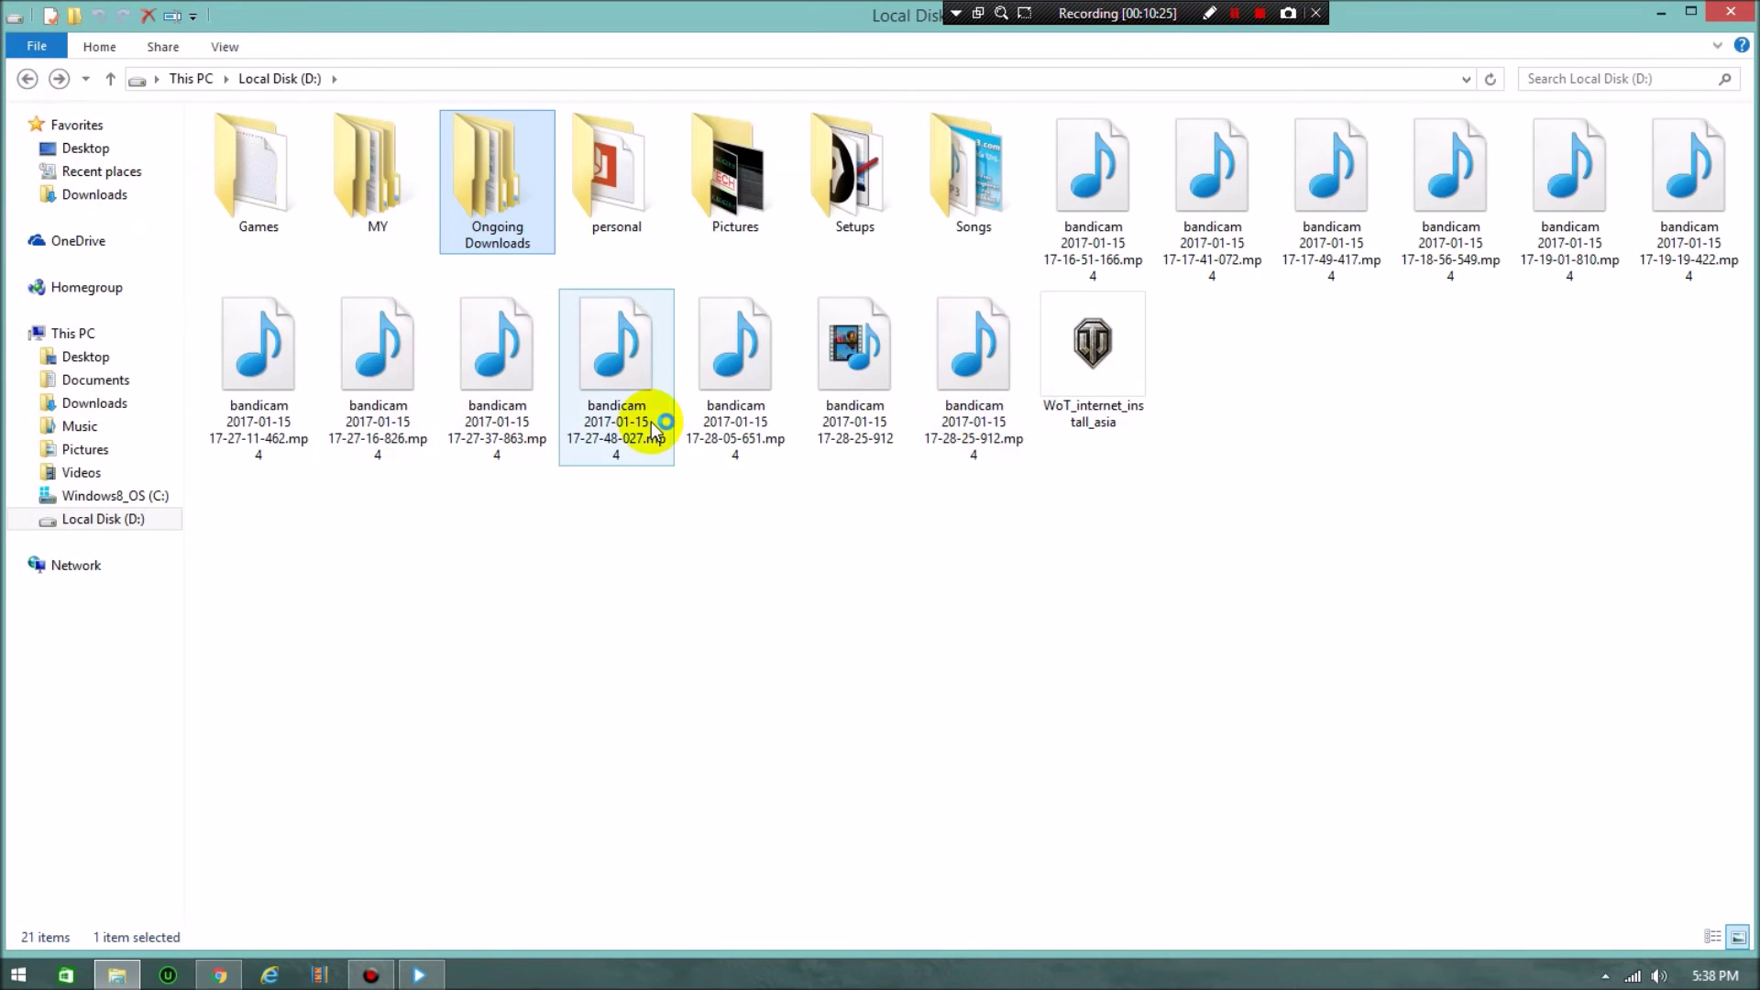
{"action": "left_click", "coordinate": [510, 343]}
{"action": "double_click", "coordinate": [510, 341]}
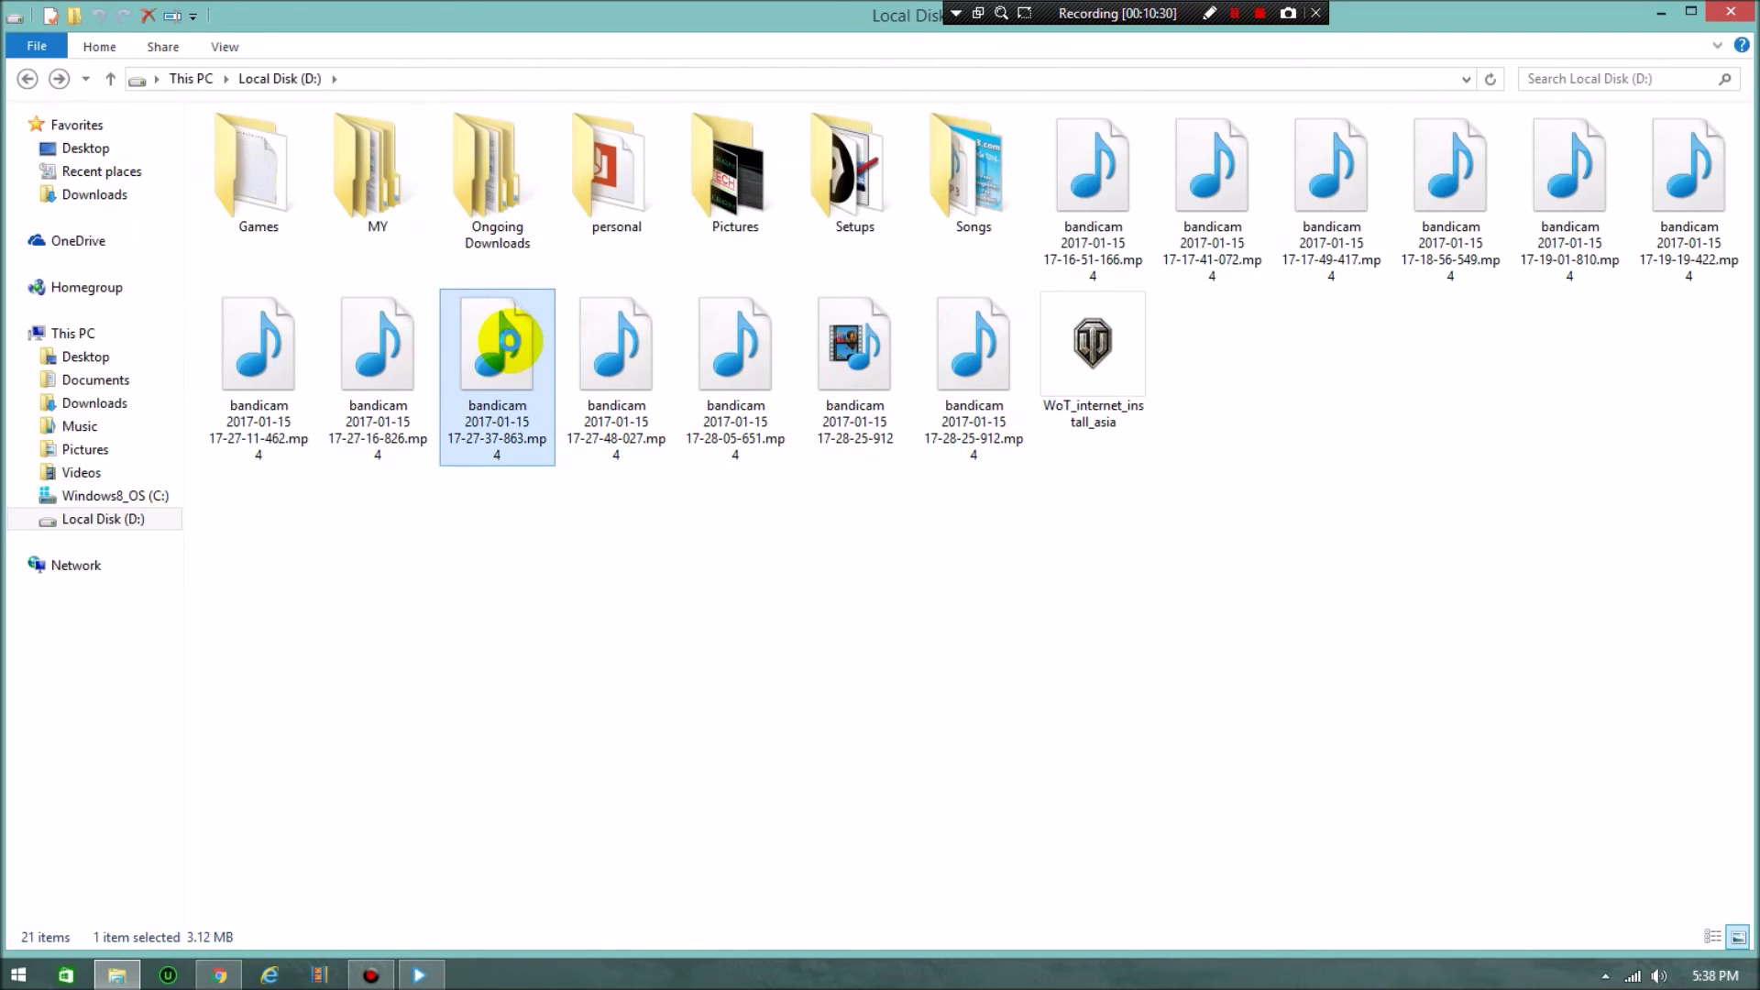
{"action": "right_click", "coordinate": [510, 343]}
{"action": "mouse_move", "coordinate": [550, 453]}
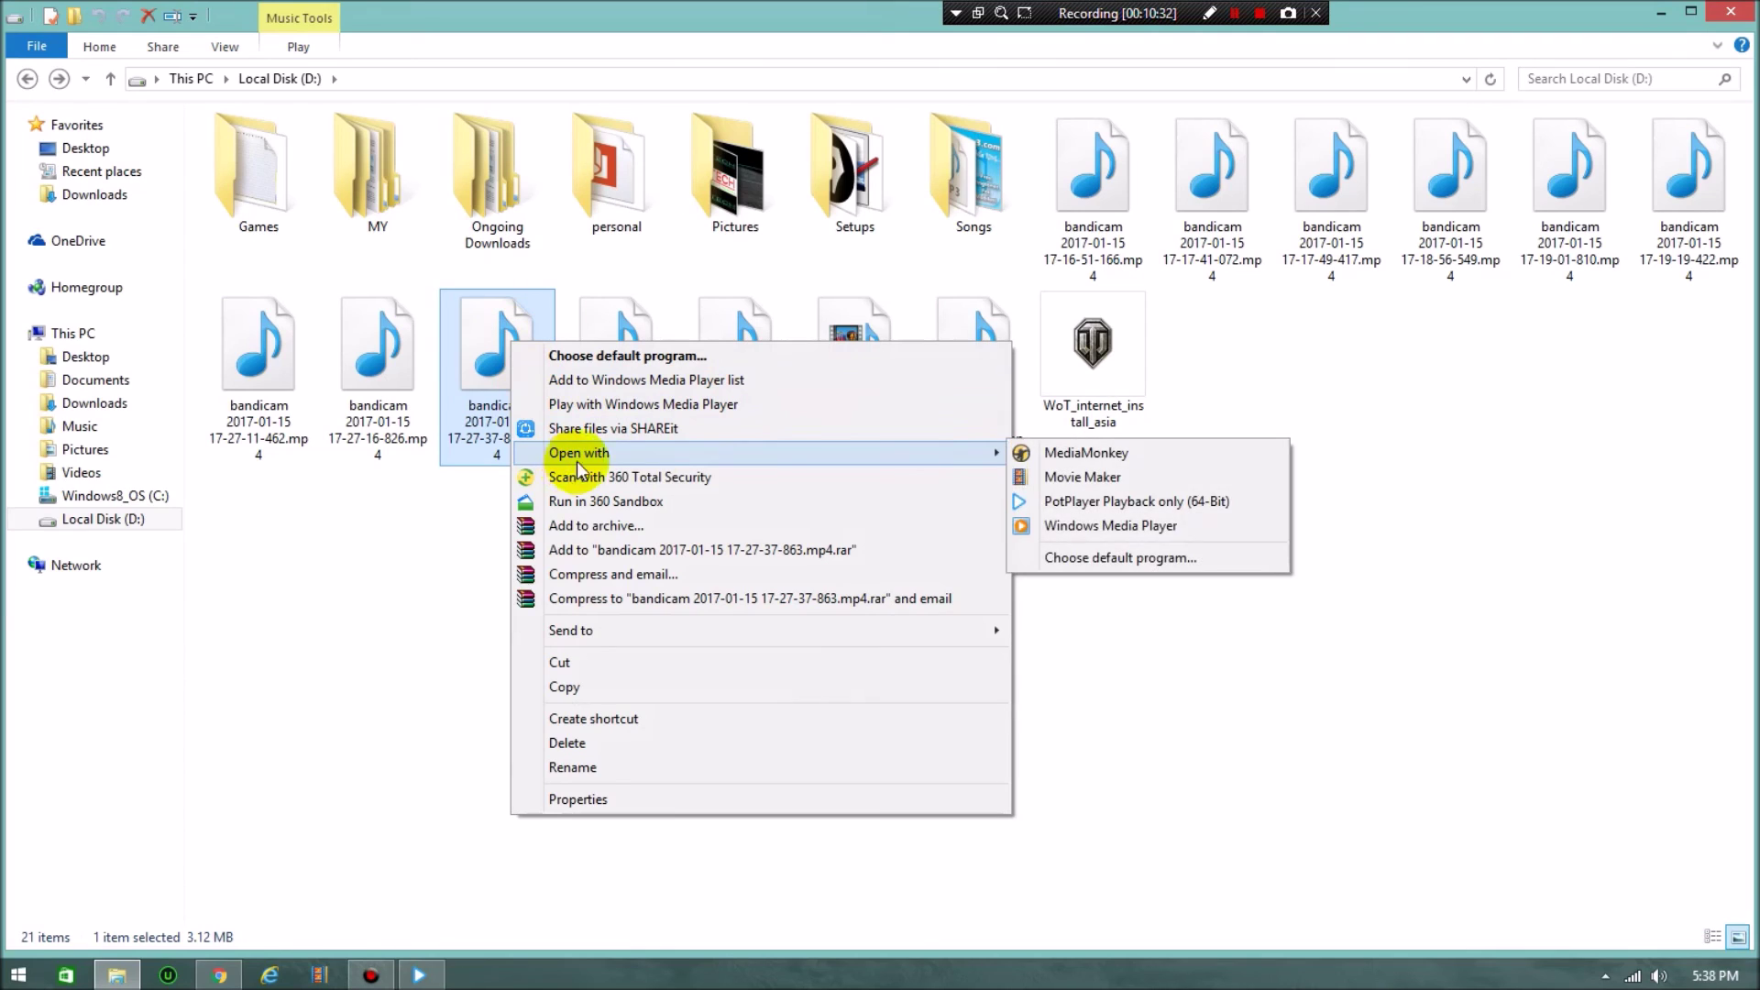
{"action": "left_click", "coordinate": [1013, 556]}
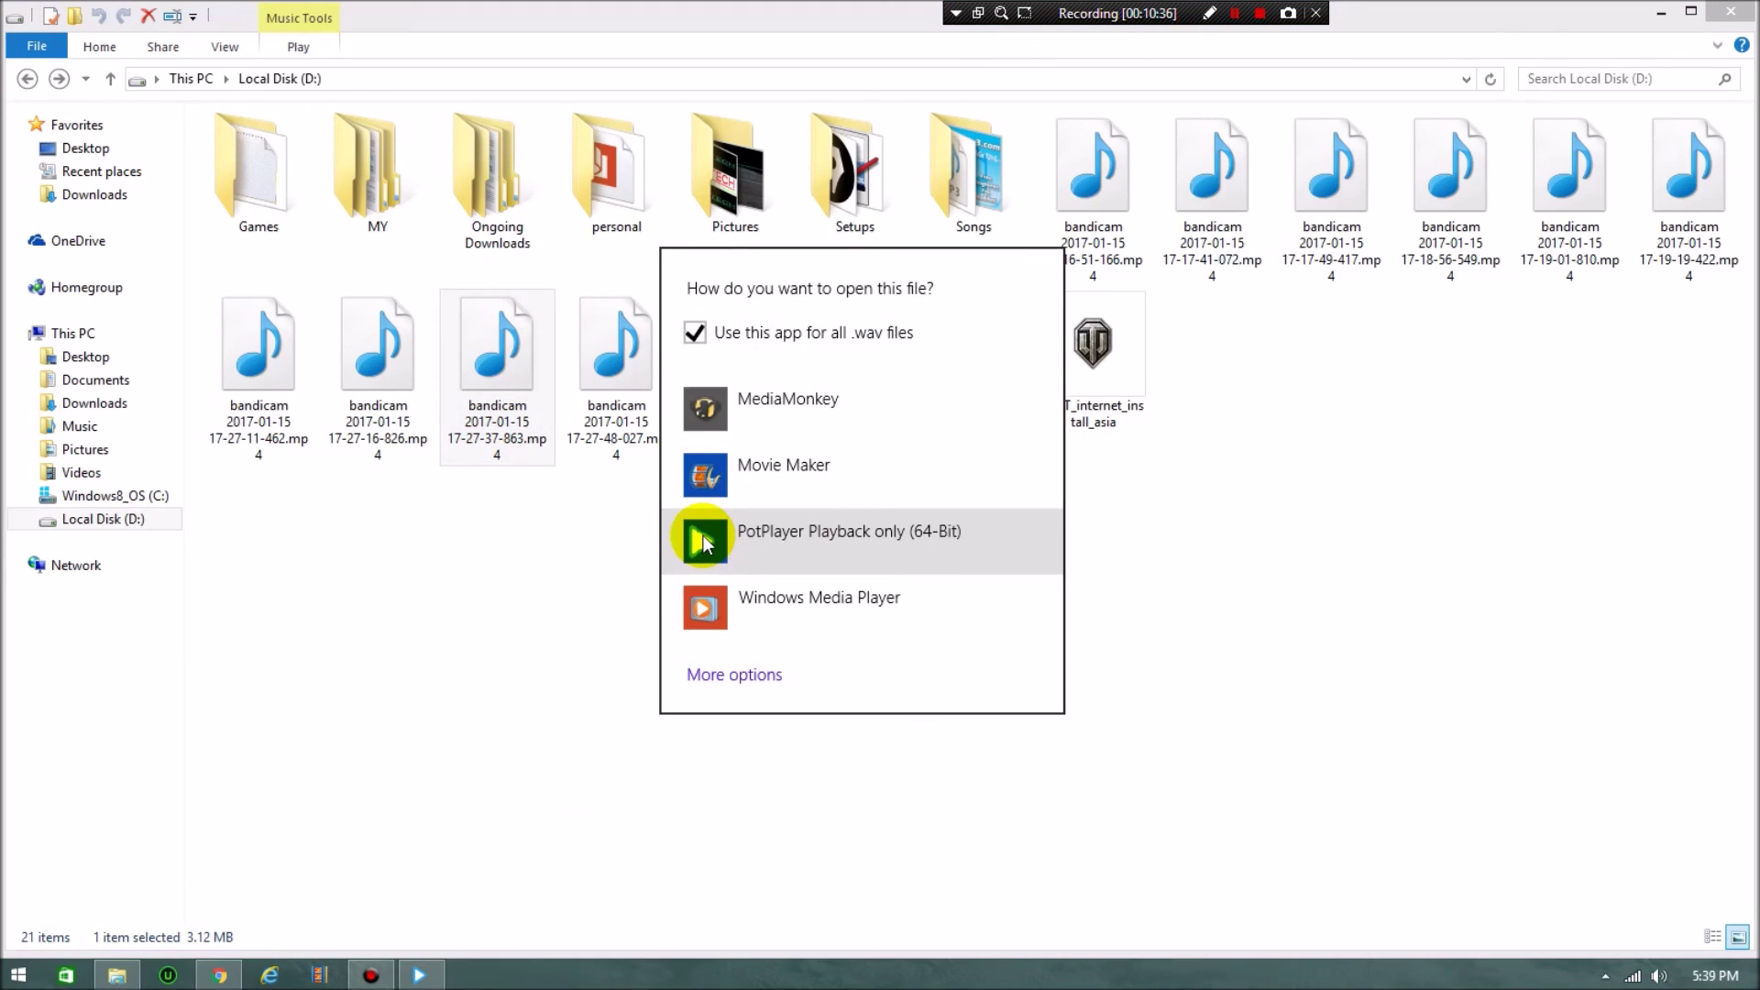
{"action": "left_click", "coordinate": [790, 541]}
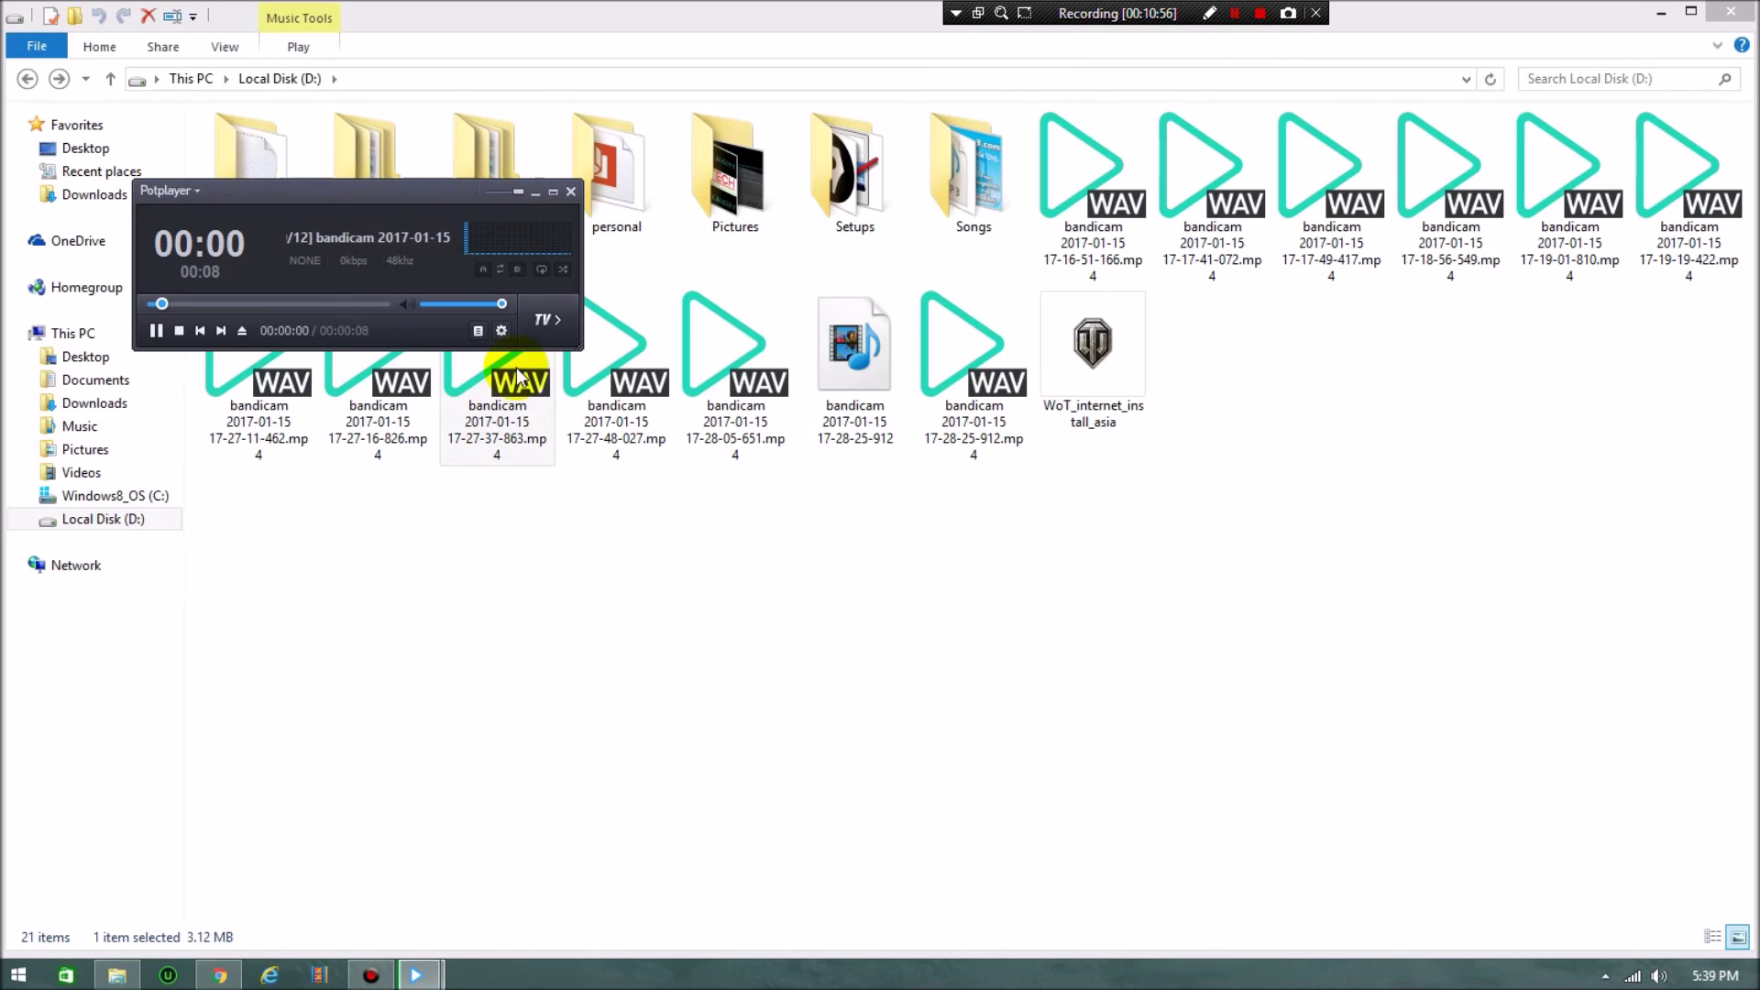
{"action": "left_click", "coordinate": [156, 330]}
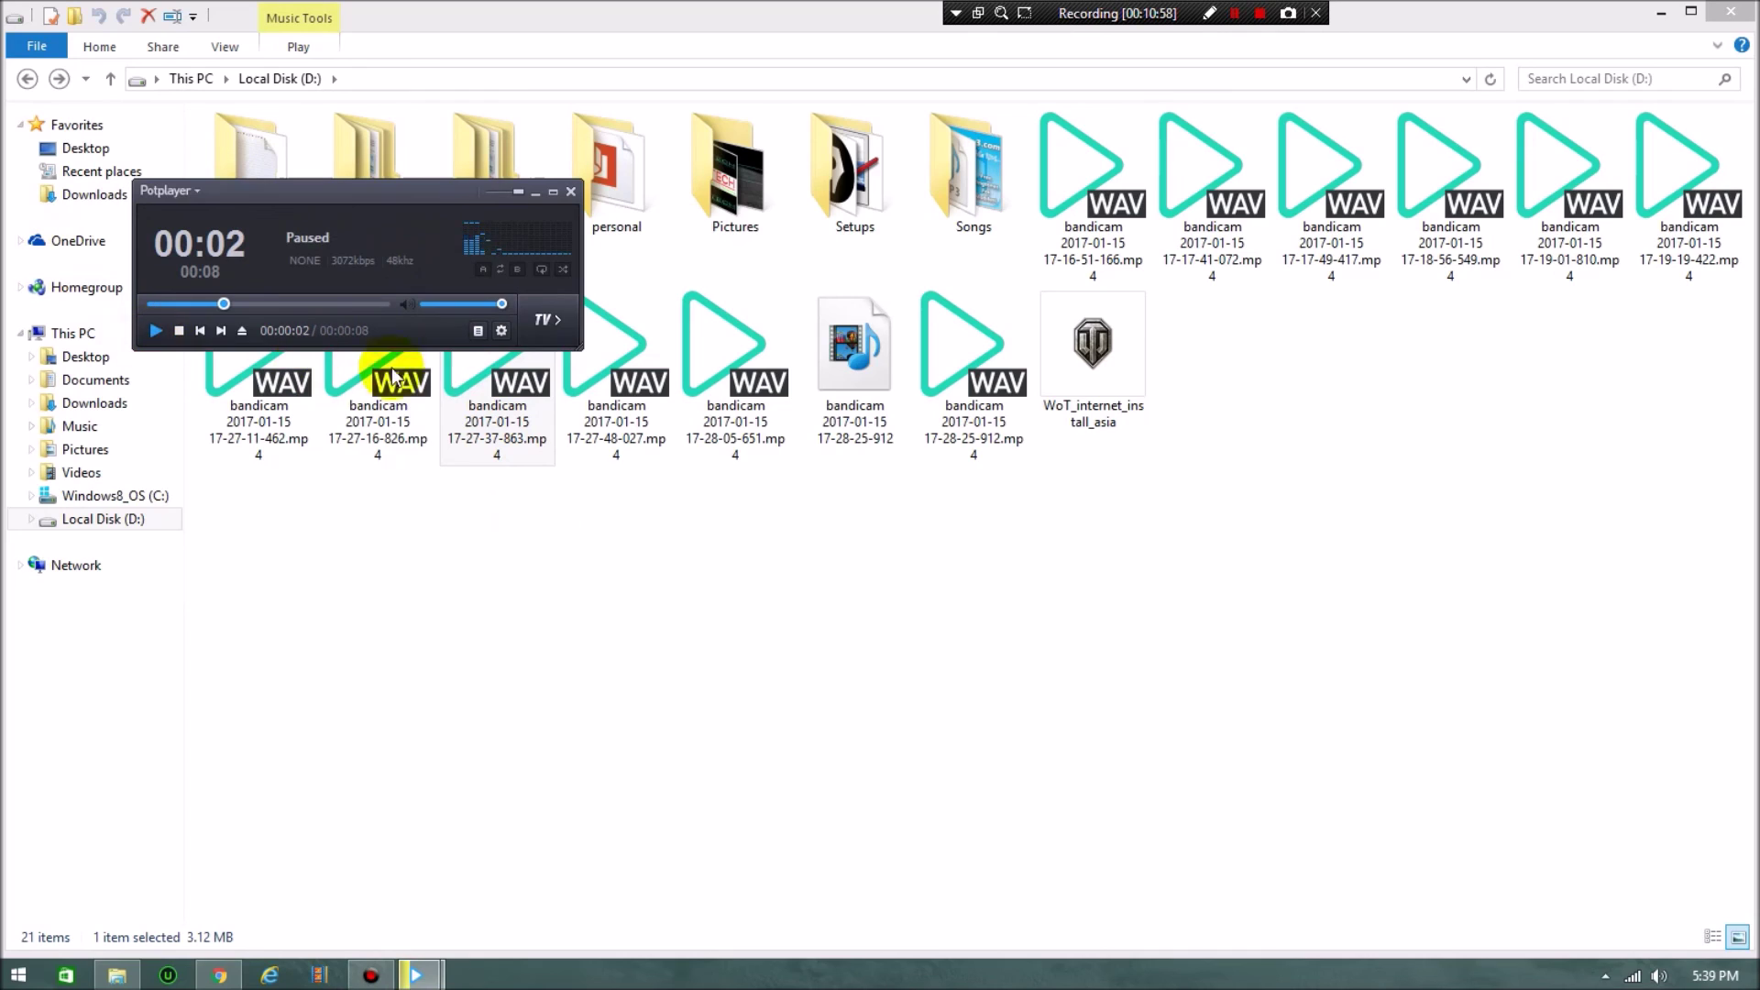
Look through PotPlayer's TV broadcast list, checking the viki and dailymotion offerings, and close it.
{"action": "left_click", "coordinate": [546, 321]}
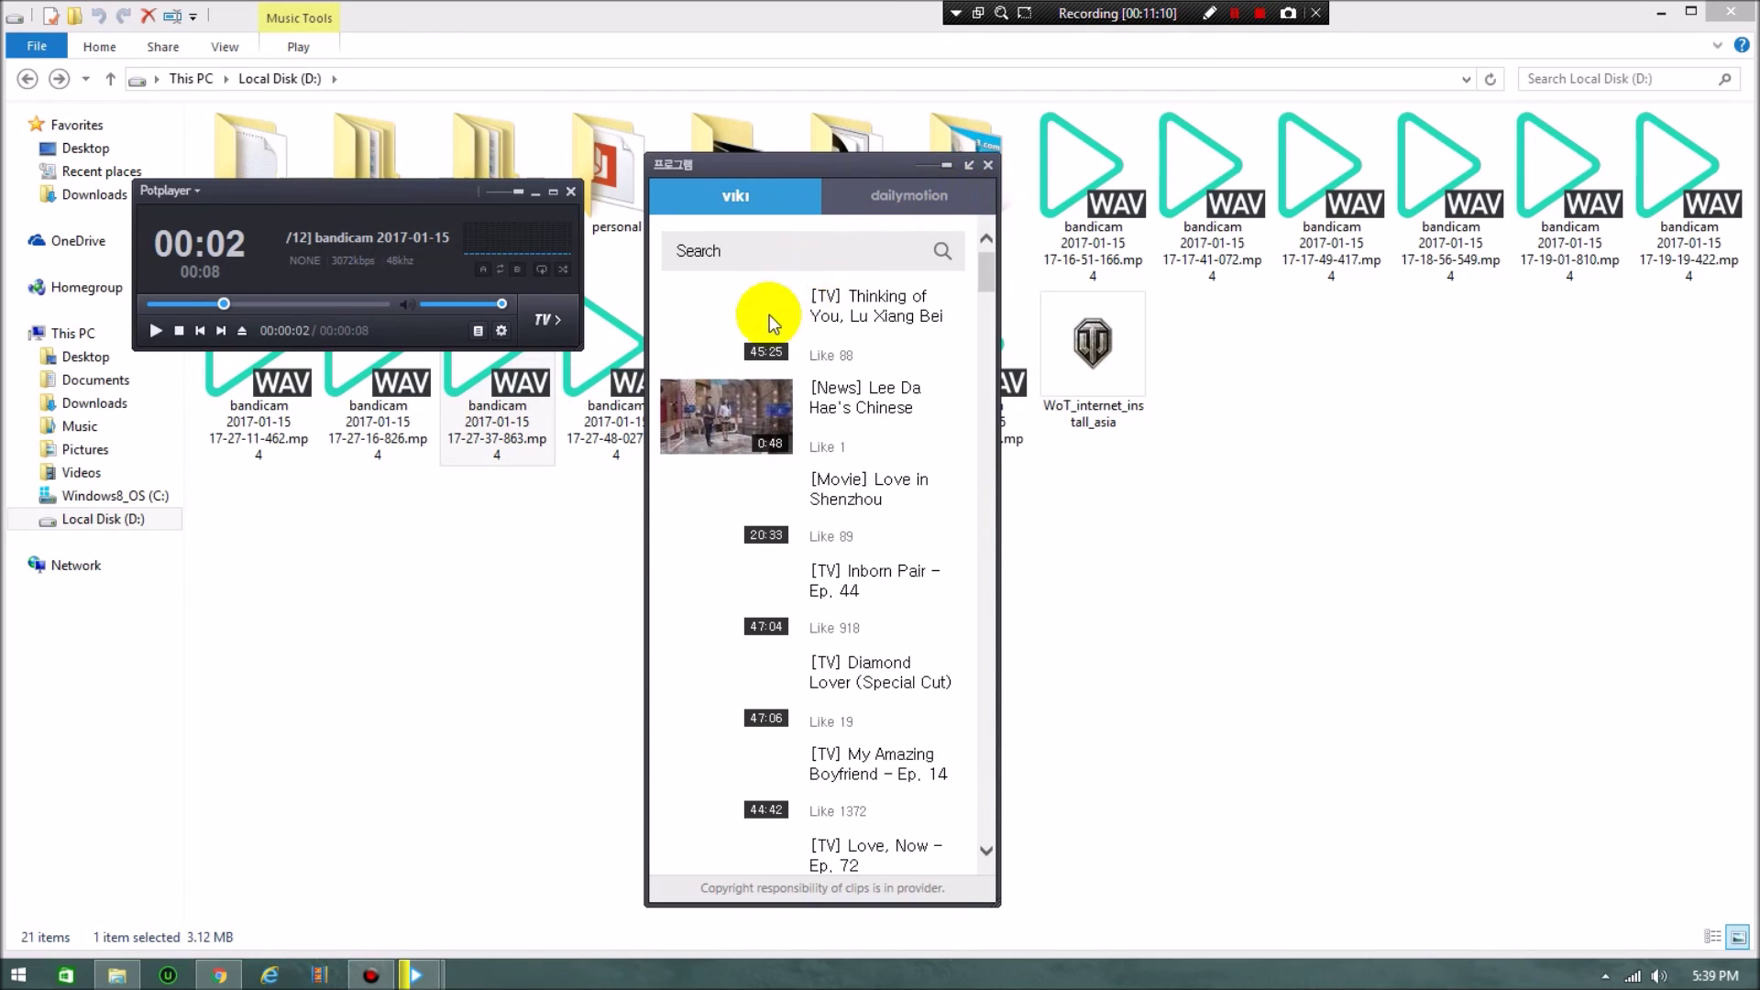
{"action": "left_click_drag", "start_coordinate": [724, 215], "coordinate": [1063, 74]}
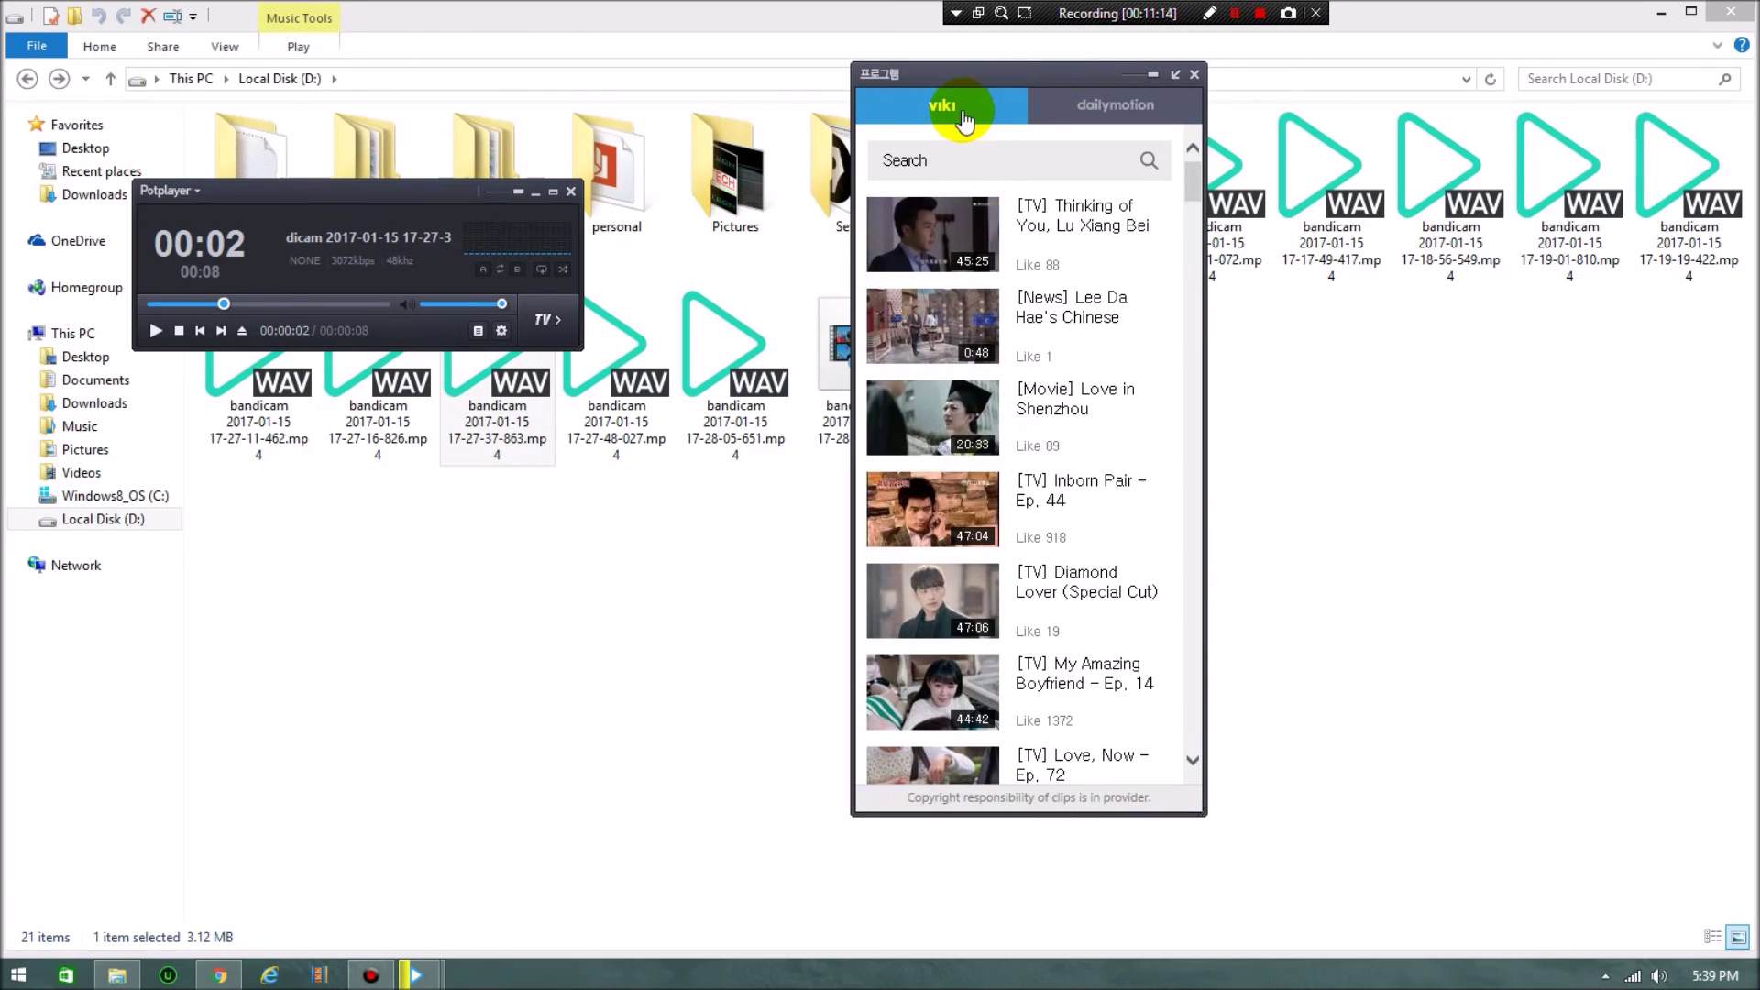
{"action": "left_click", "coordinate": [1098, 104]}
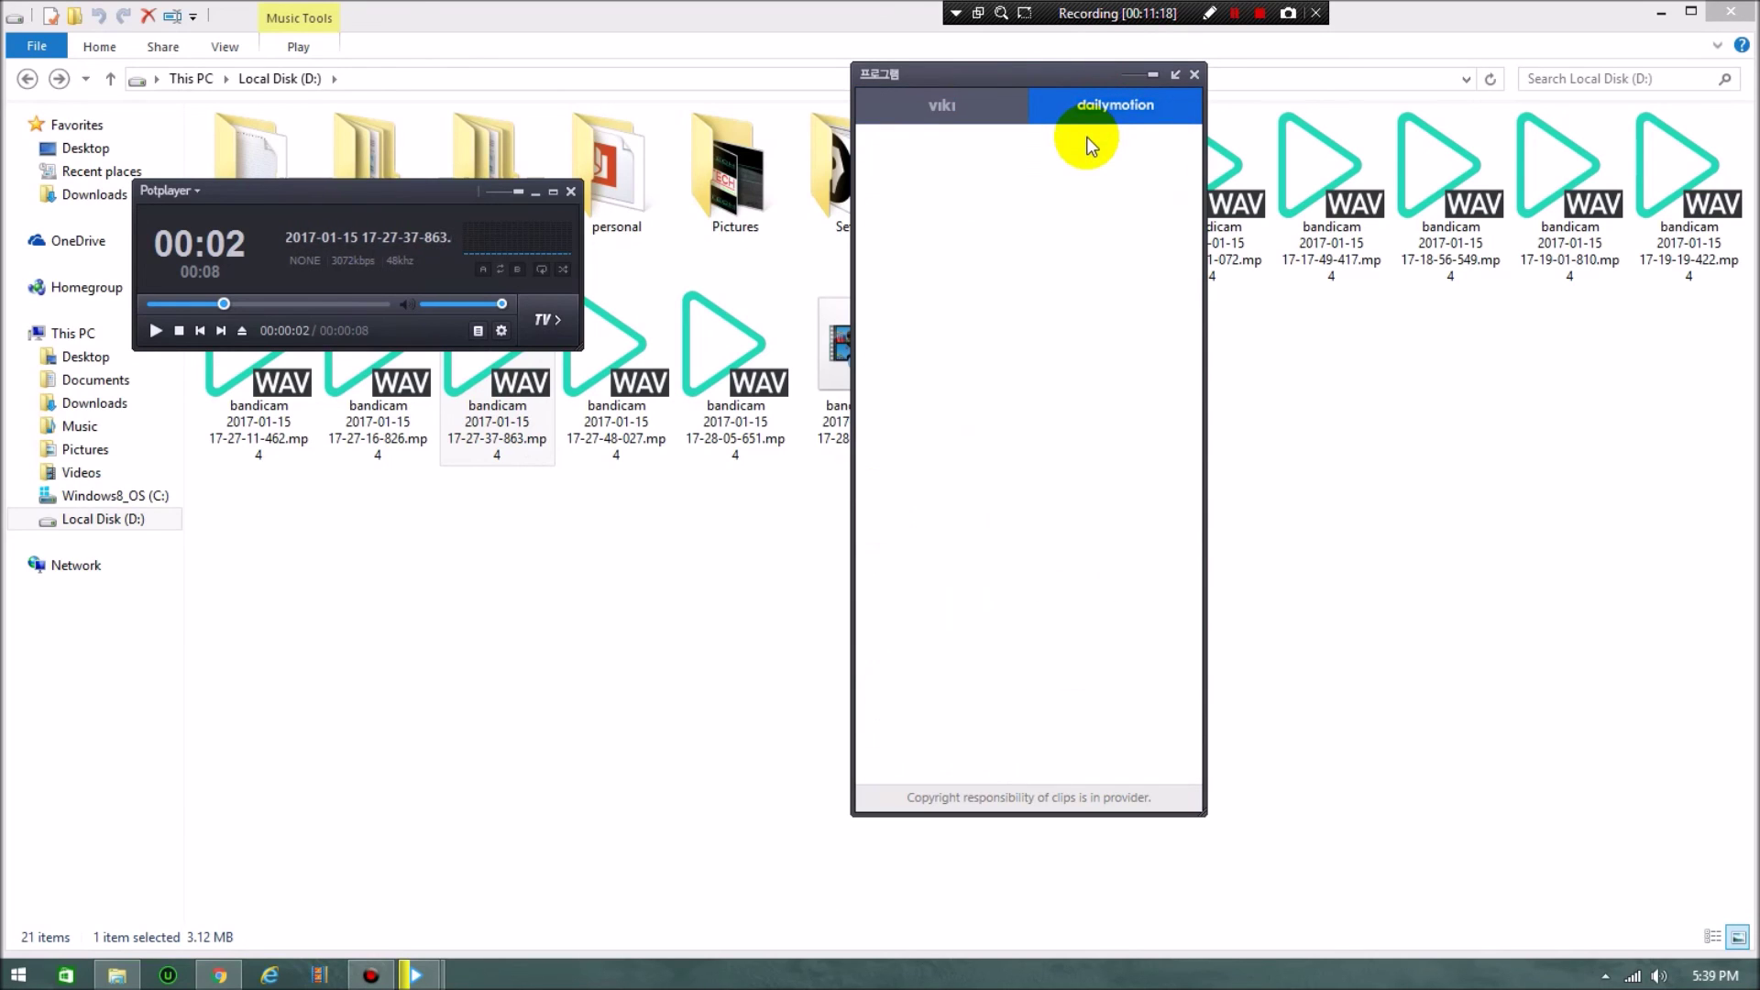
{"action": "left_click", "coordinate": [1194, 74]}
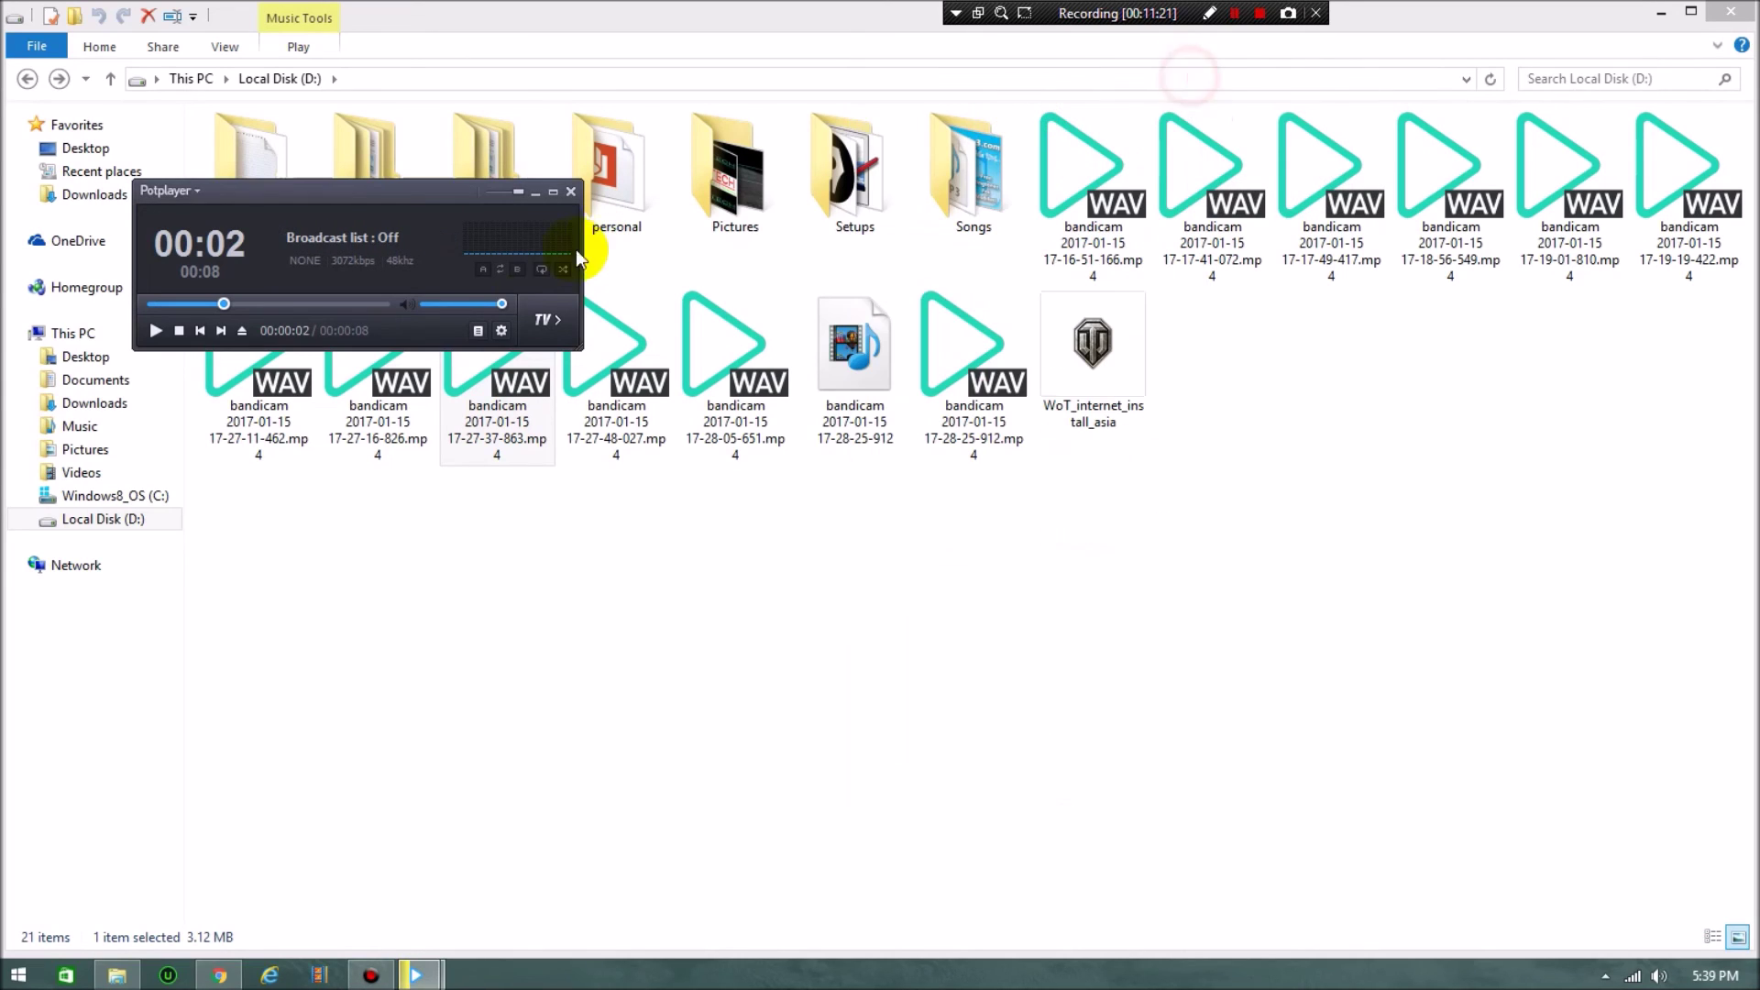
Review the Audio, Video, Subtitle and Playback options in PotPlayer's control panel and close it.
{"action": "left_click", "coordinate": [502, 331]}
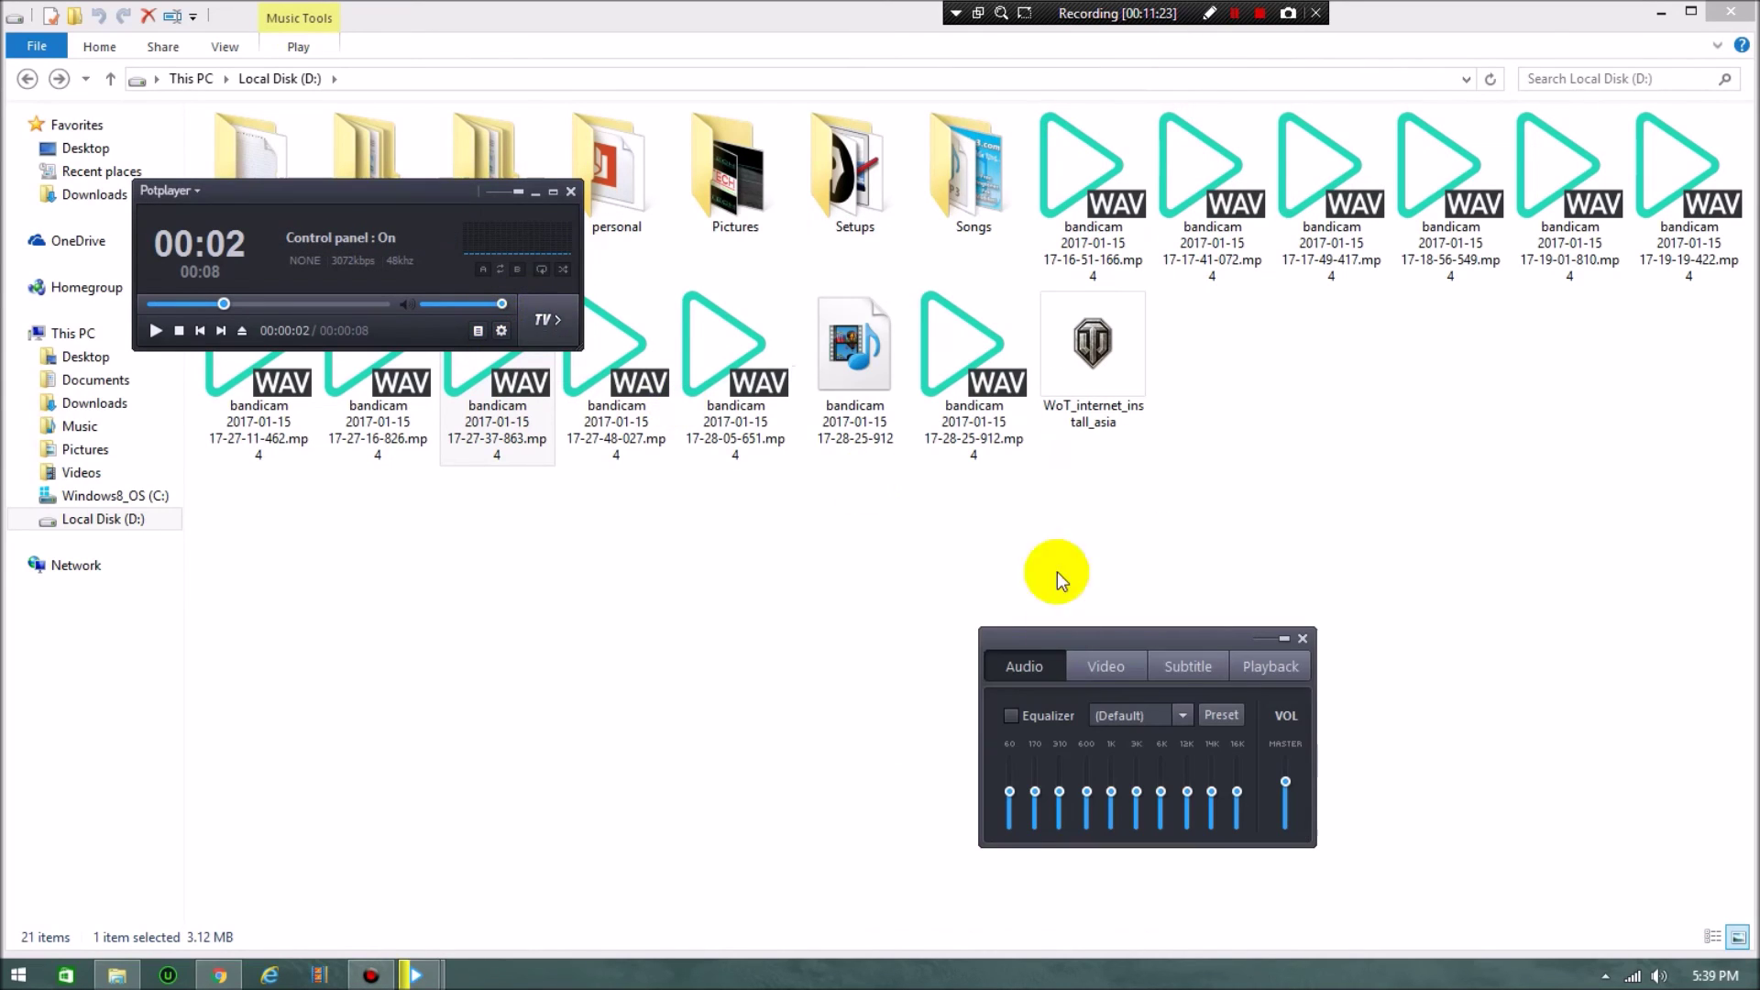
{"action": "left_click", "coordinate": [1128, 666]}
{"action": "left_click", "coordinate": [1179, 668]}
{"action": "left_click", "coordinate": [1263, 665]}
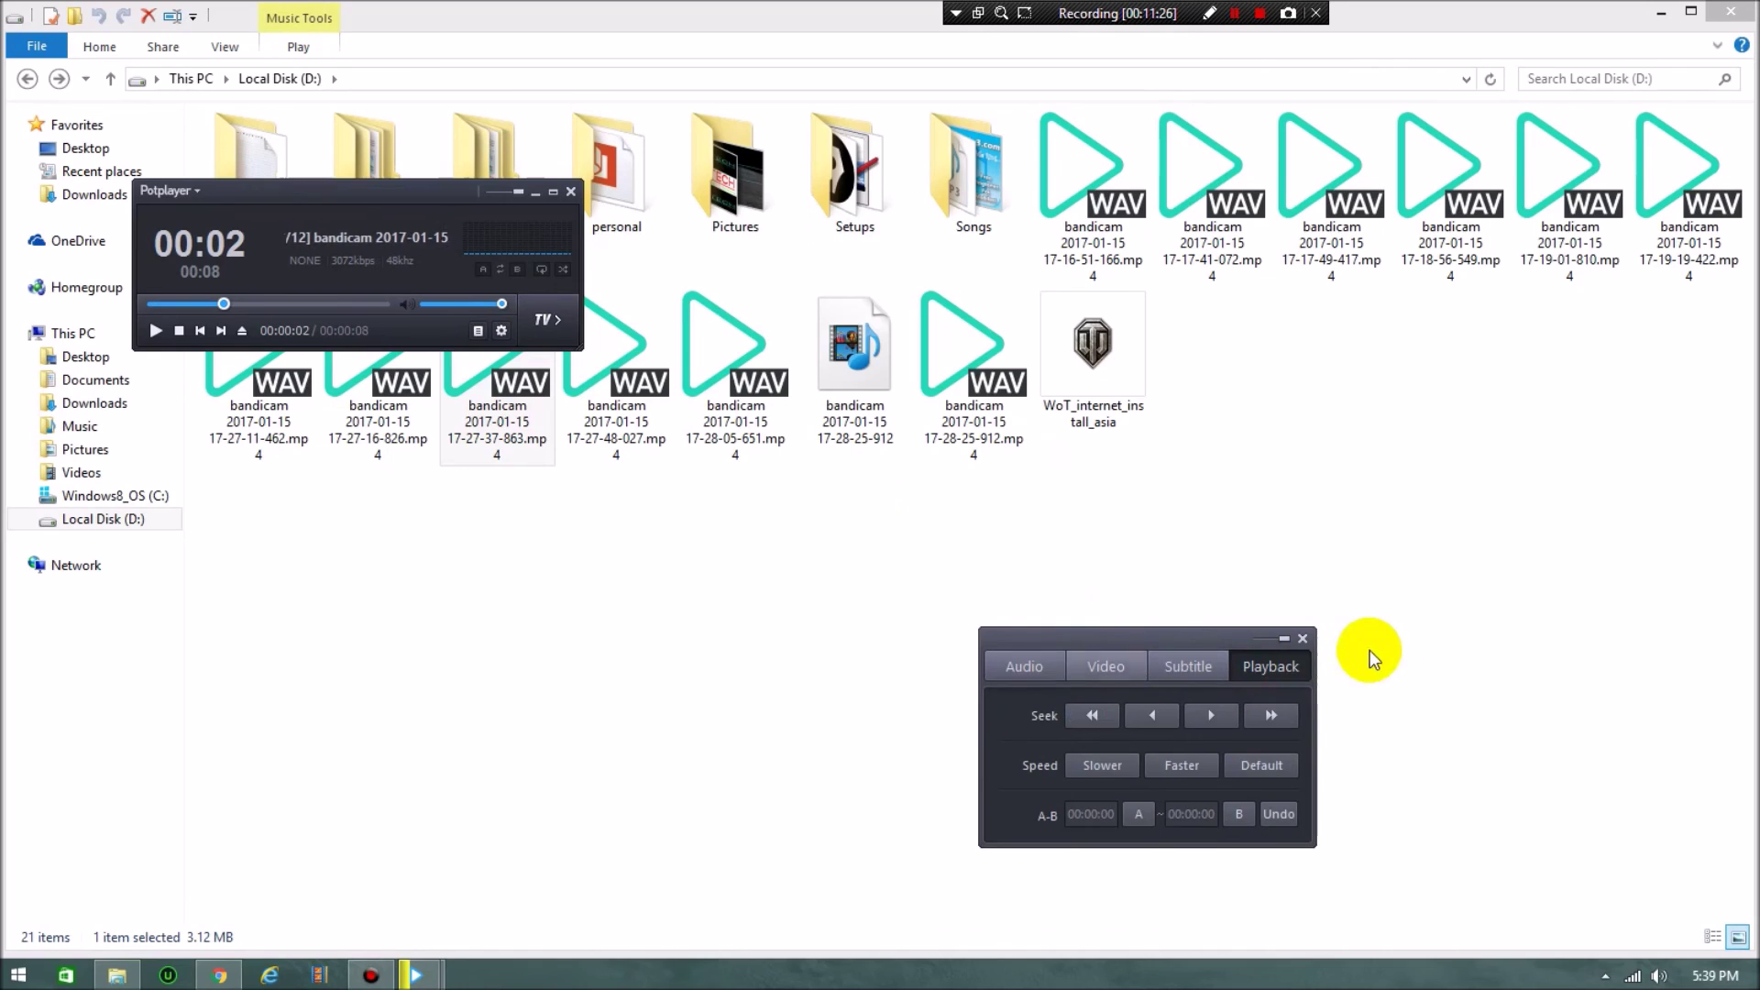
{"action": "left_click", "coordinate": [1303, 639]}
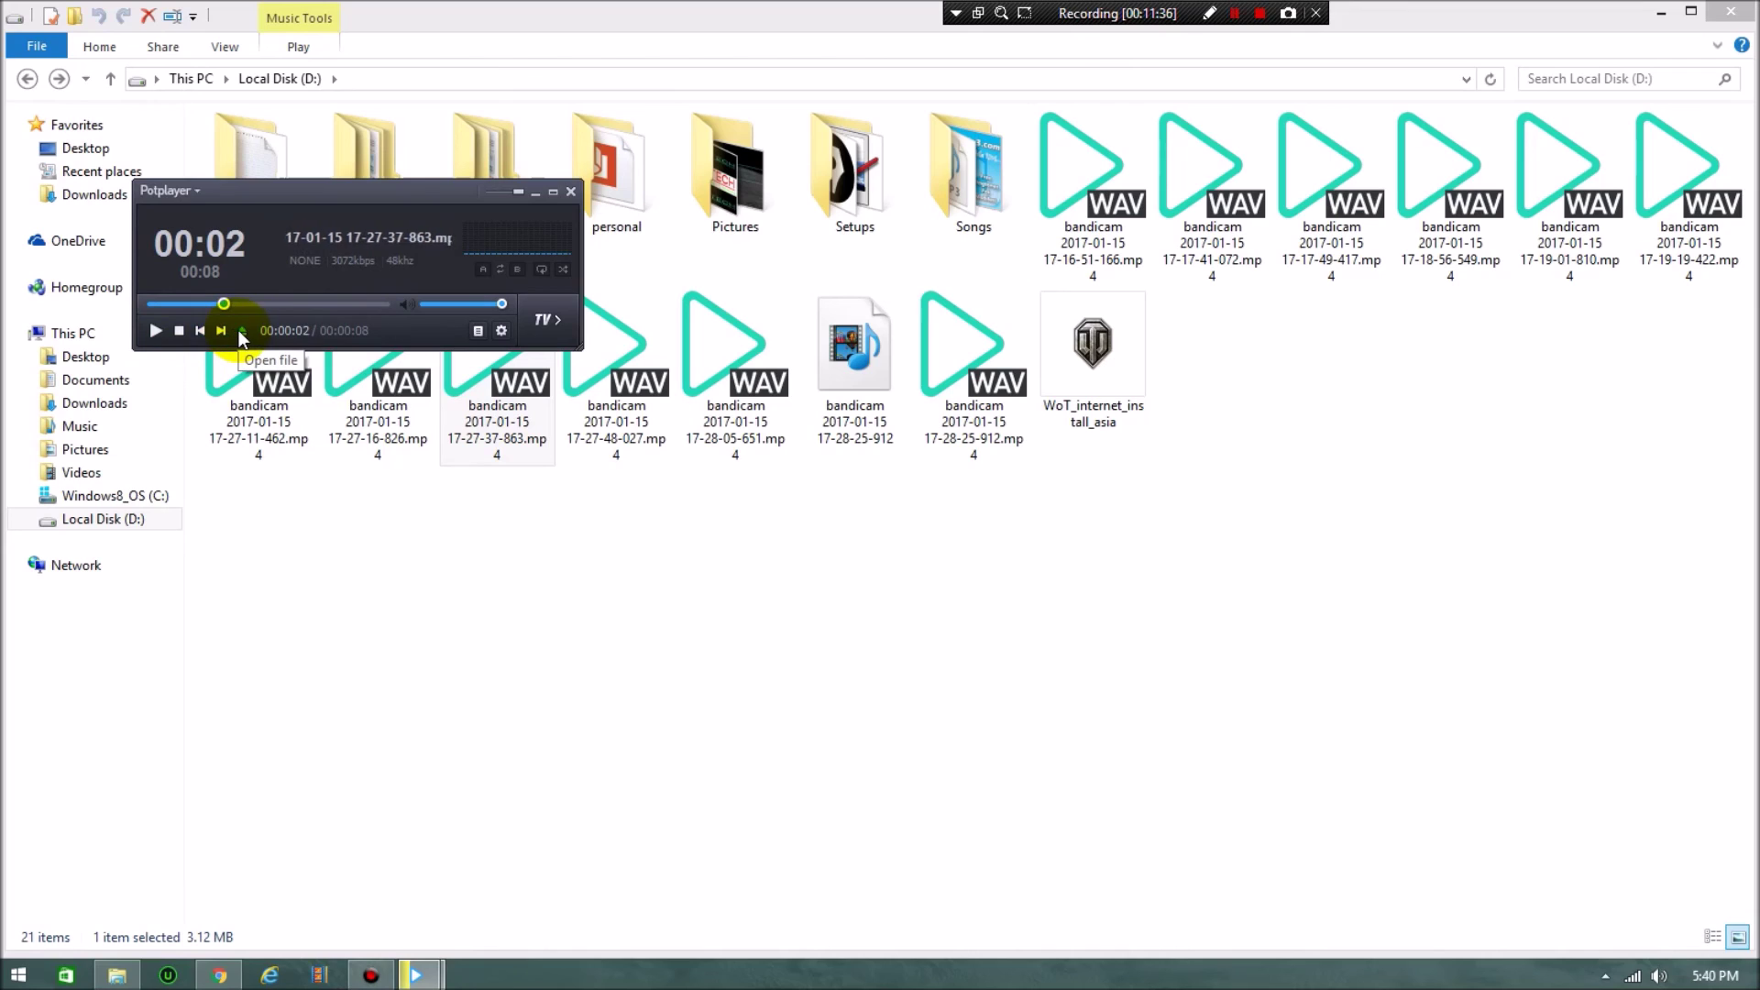
Try out a lower transparency value on the PotPlayer window and restore it to 100 %.
{"action": "left_click", "coordinate": [517, 193]}
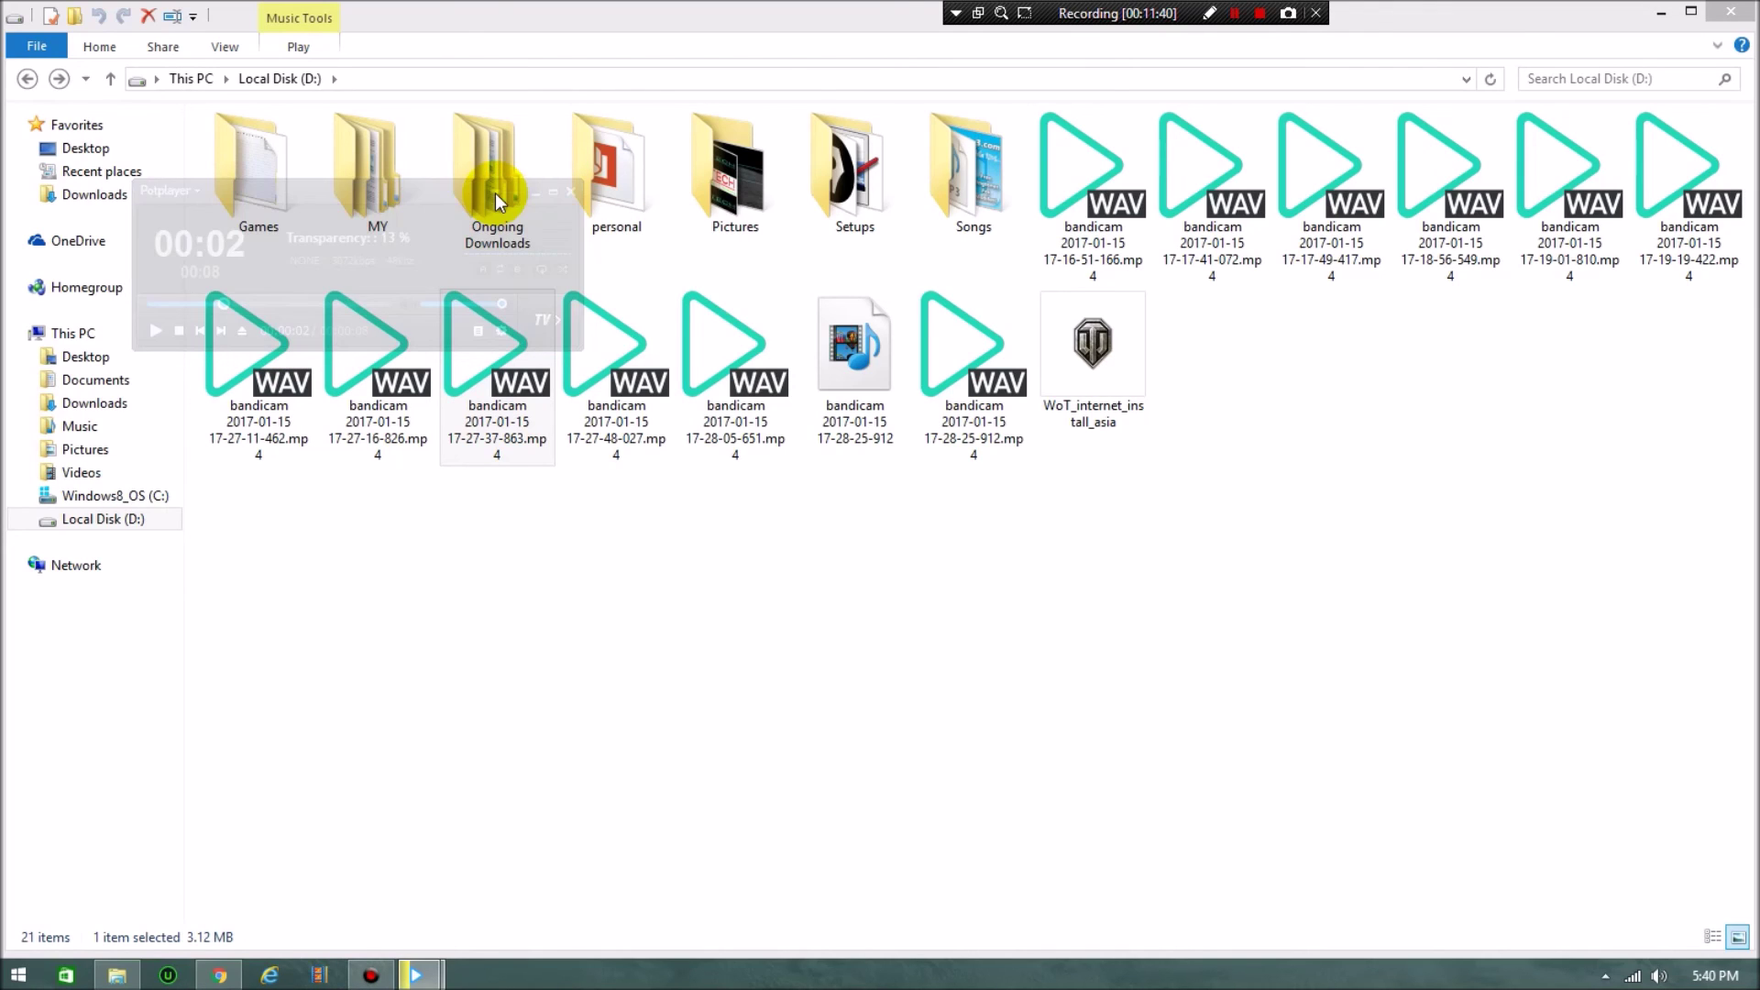
{"action": "left_click", "coordinate": [519, 192]}
{"action": "left_click", "coordinate": [495, 195]}
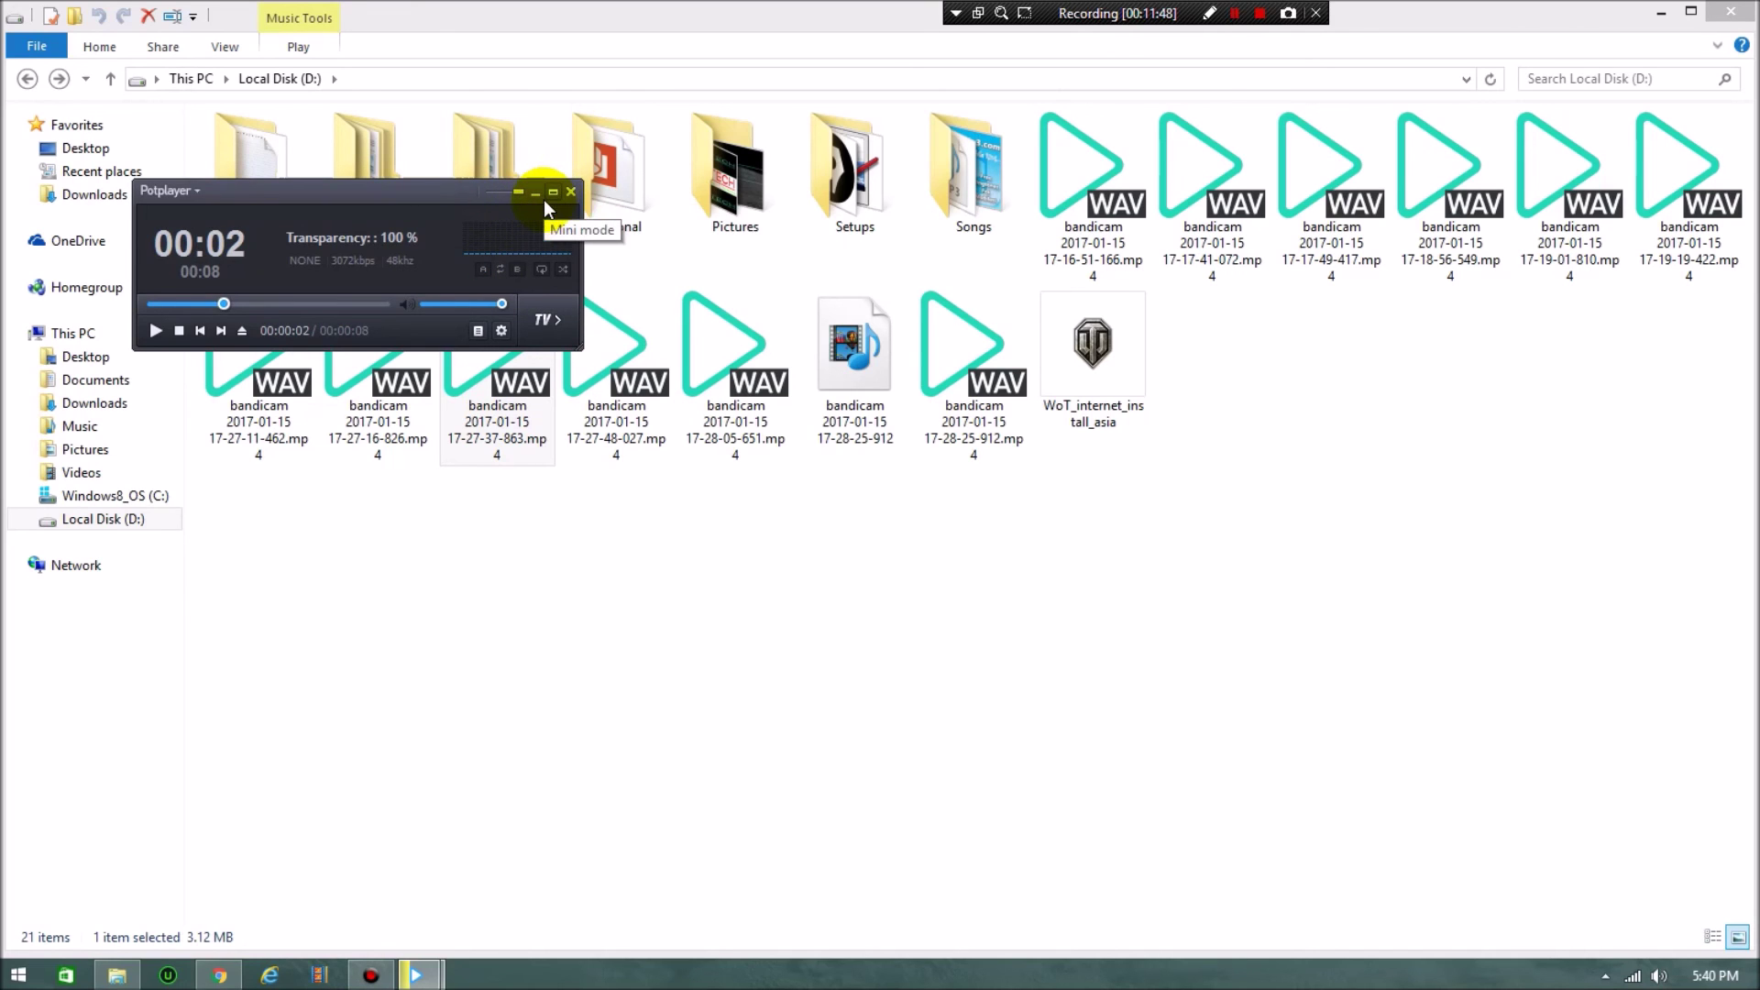
Close the PotPlayer window holding the paused file and try to close the empty player window on the desktop.
{"action": "left_click", "coordinate": [569, 196]}
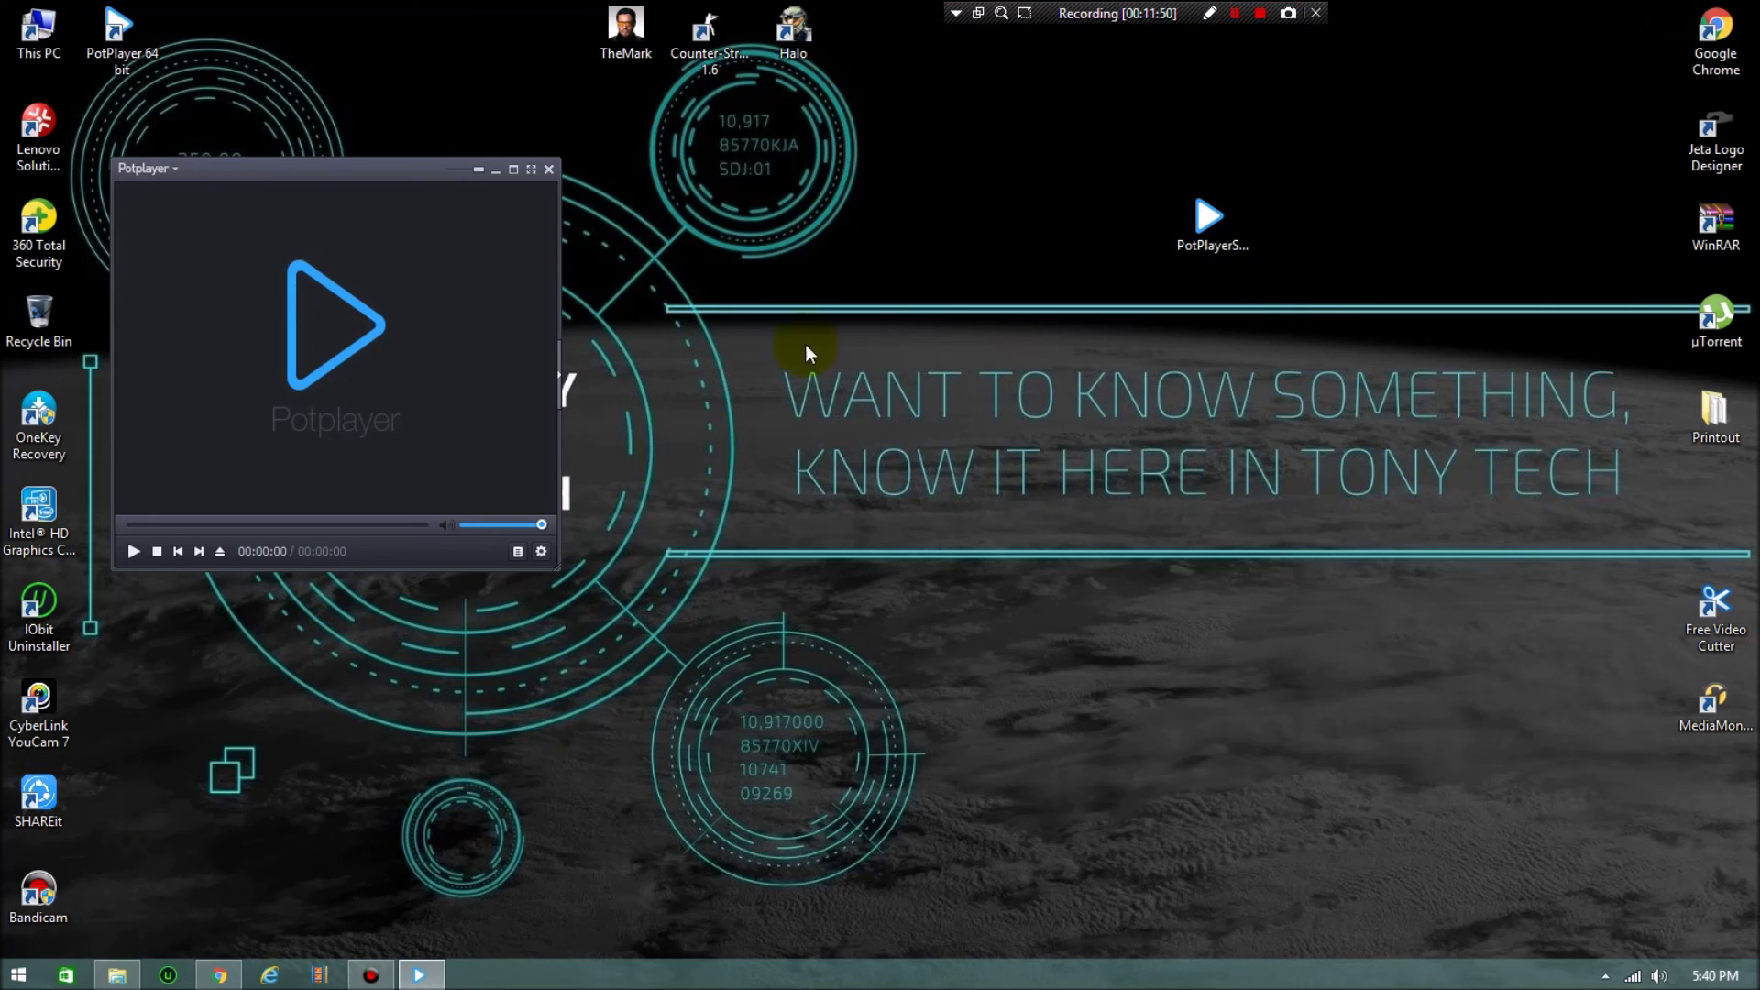
{"action": "left_click", "coordinate": [548, 168]}
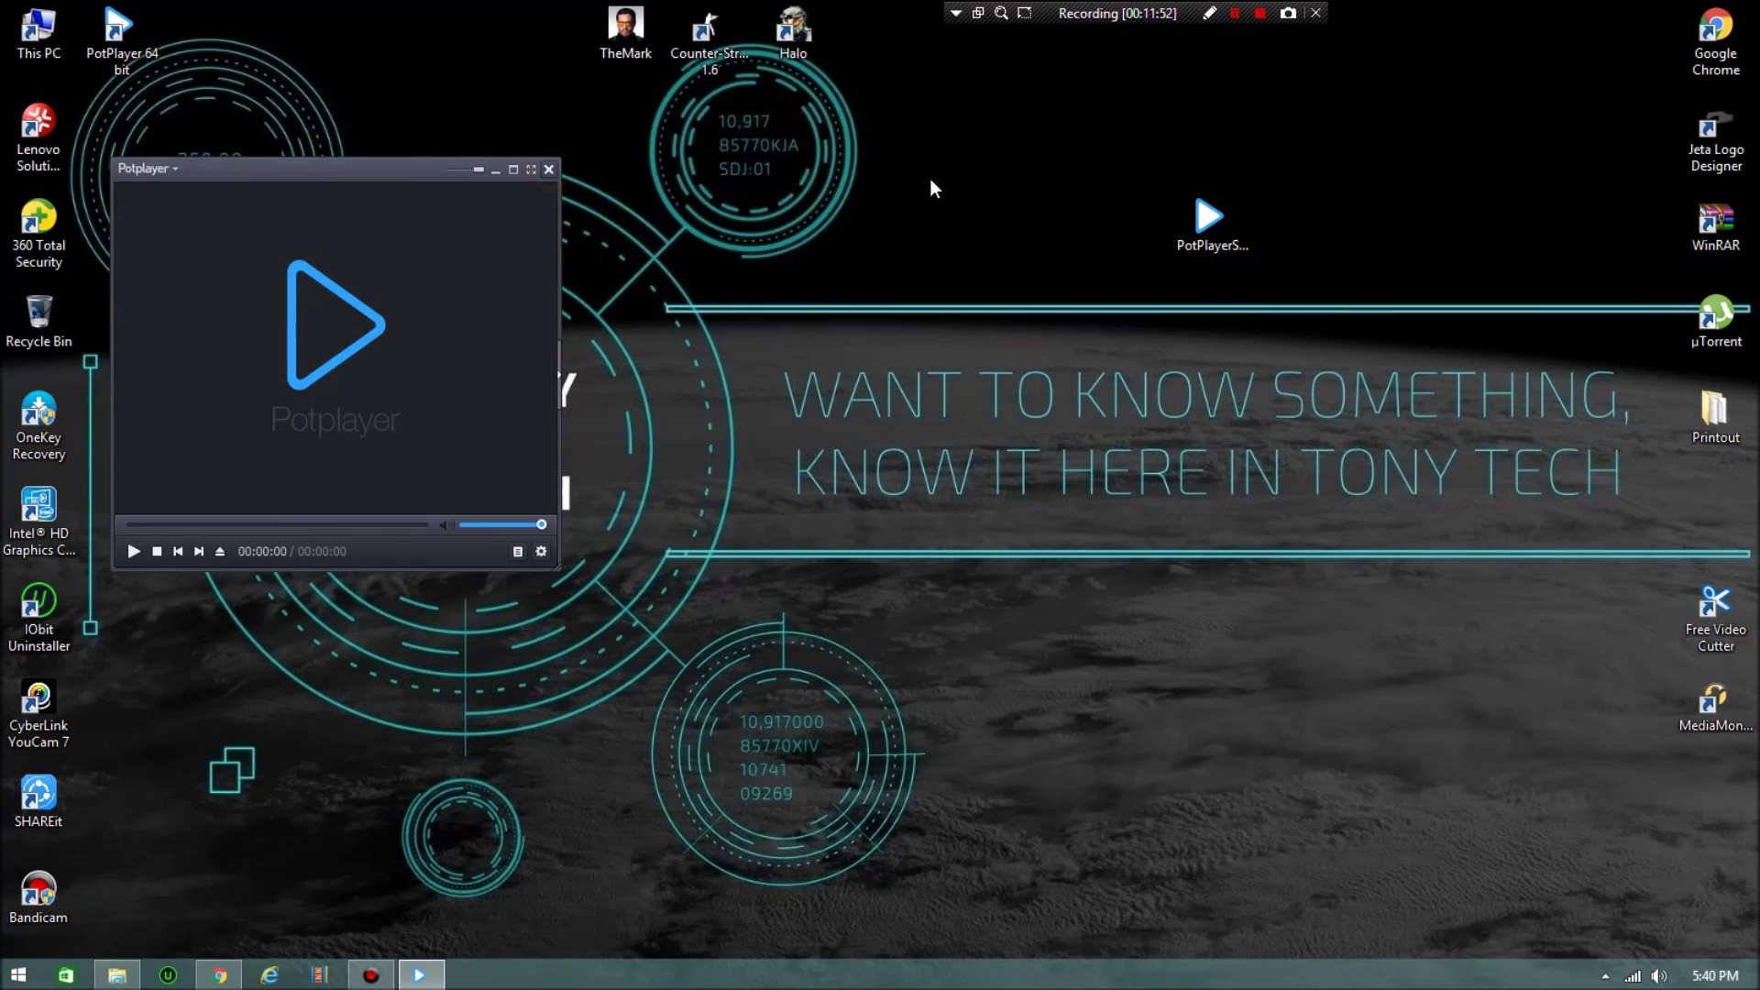